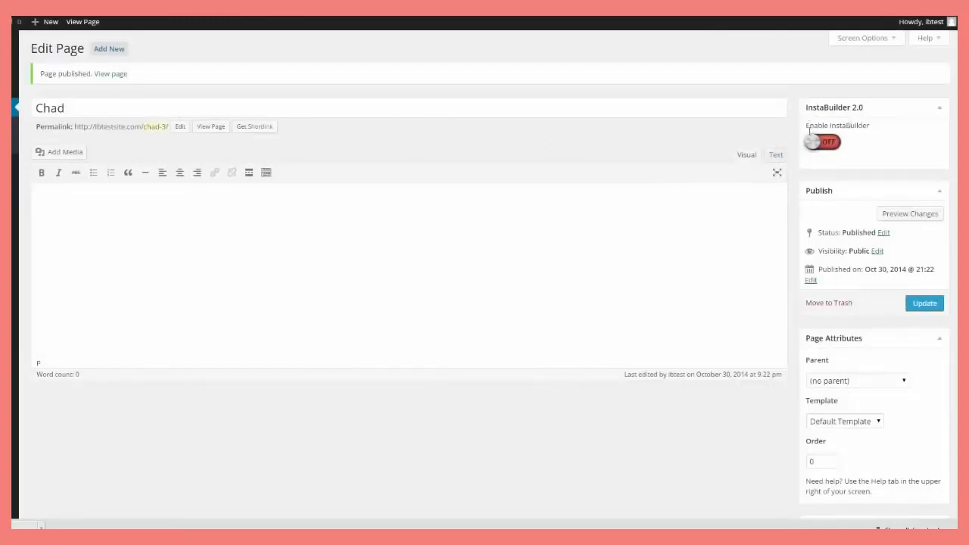
Enable InstaBuilder for the page and launch the IB 2.0 editor.
left_click(829, 142)
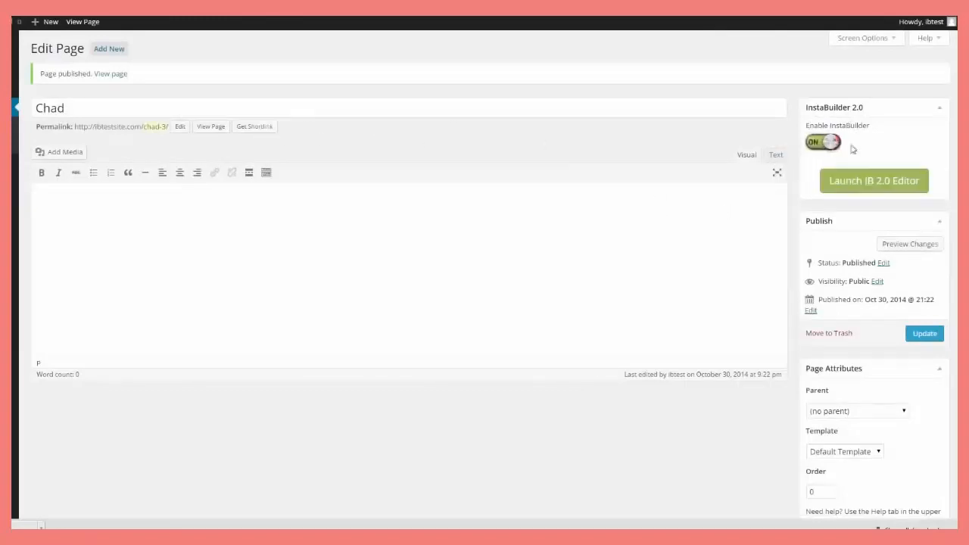
left_click(870, 180)
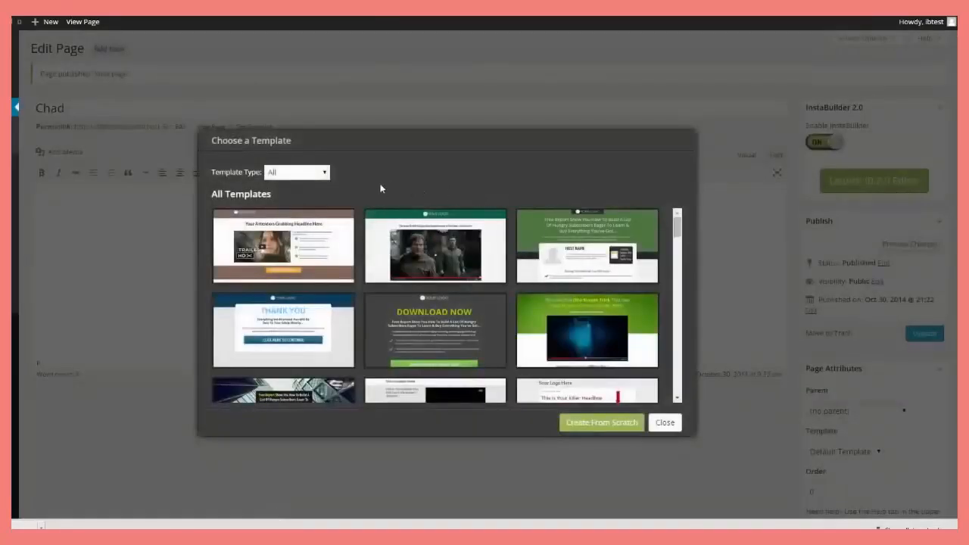
Browse the Others templates, filter by Sales Page, and choose the dark red template with a video and fancy headline.
left_click(325, 173)
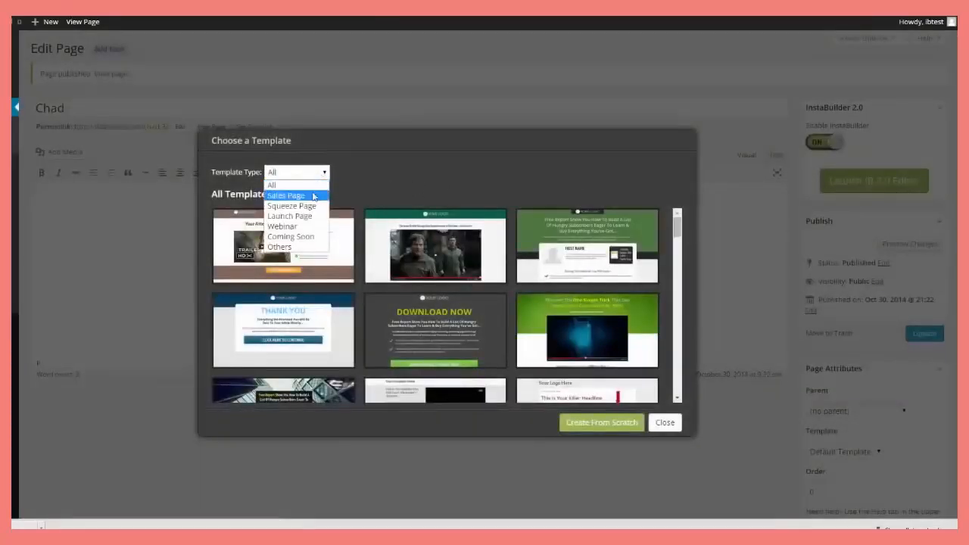
left_click(308, 247)
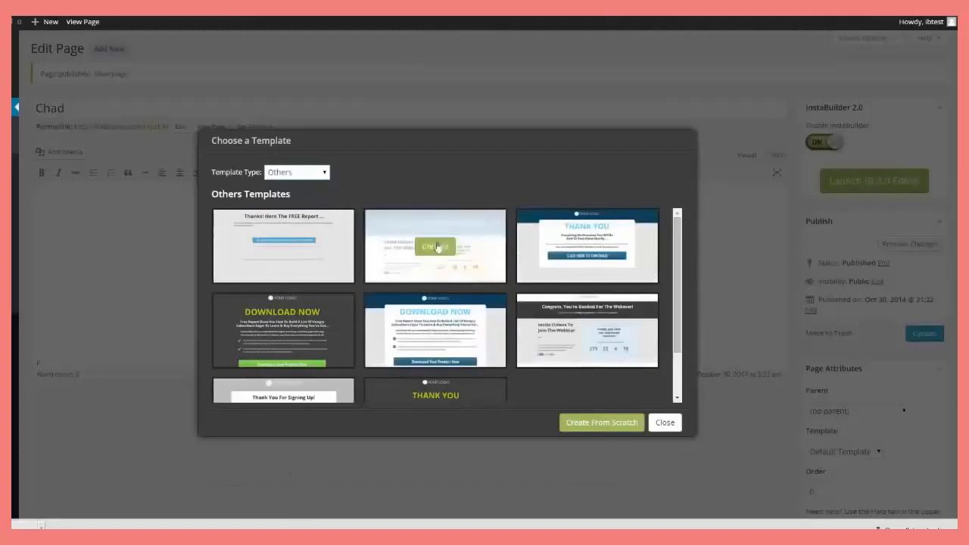
left_click(327, 174)
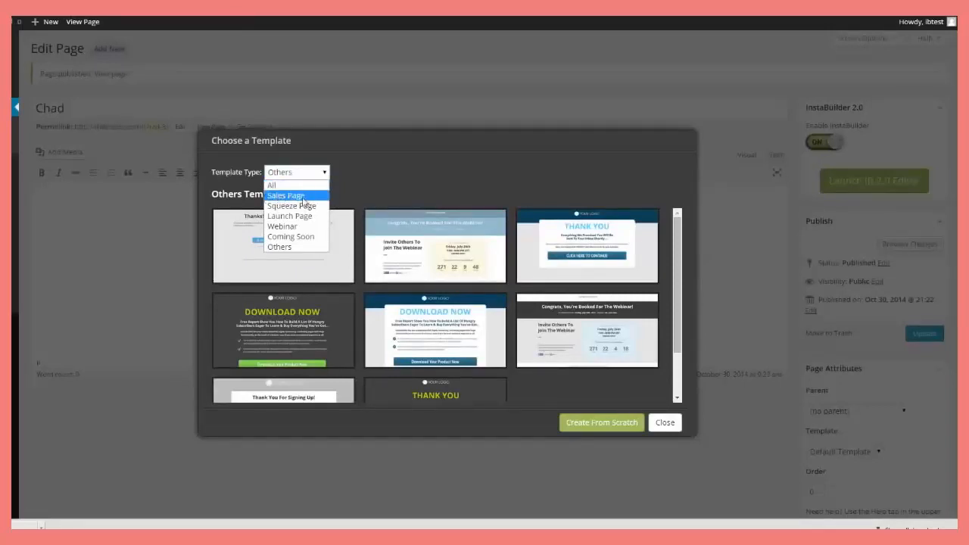
left_click(303, 200)
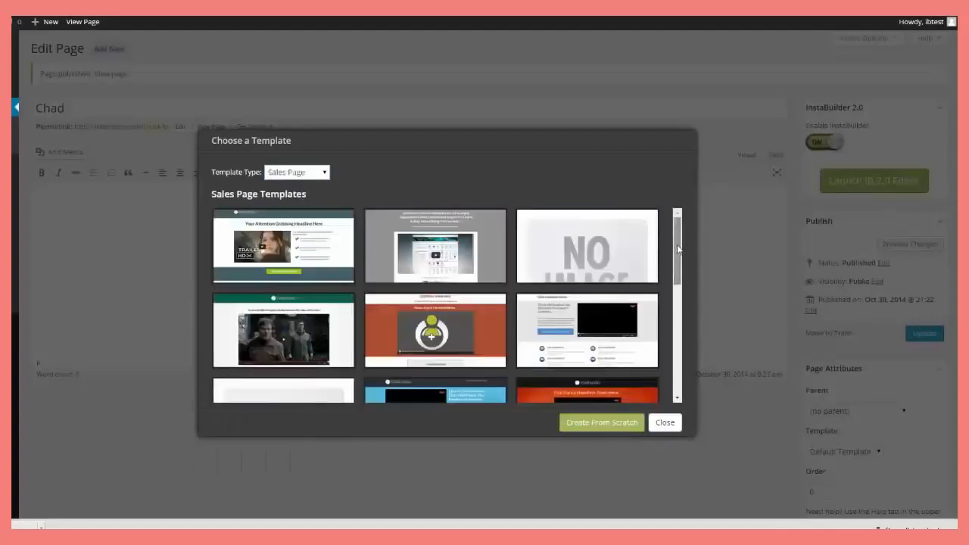
left_click_drag(678, 246, 678, 333)
mouse_move(623, 309)
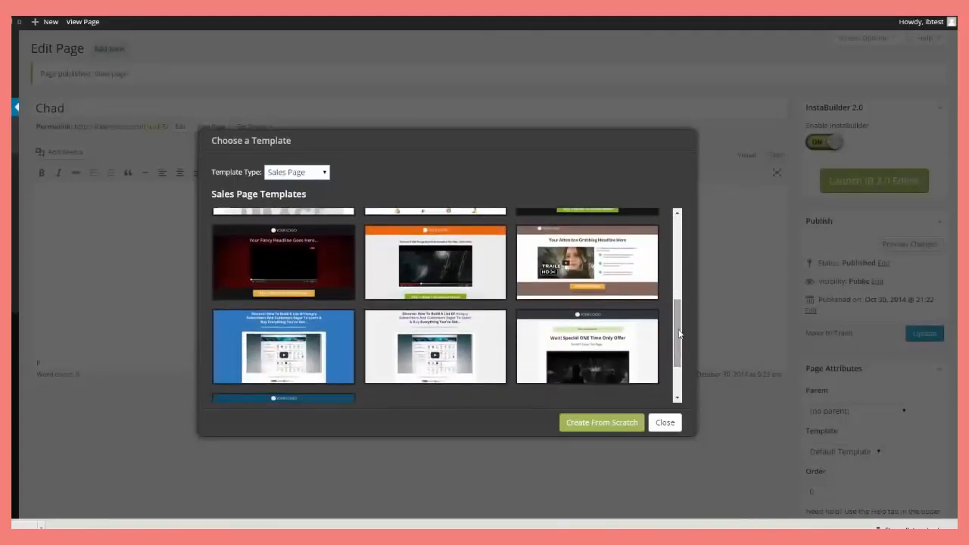
mouse_move(286, 269)
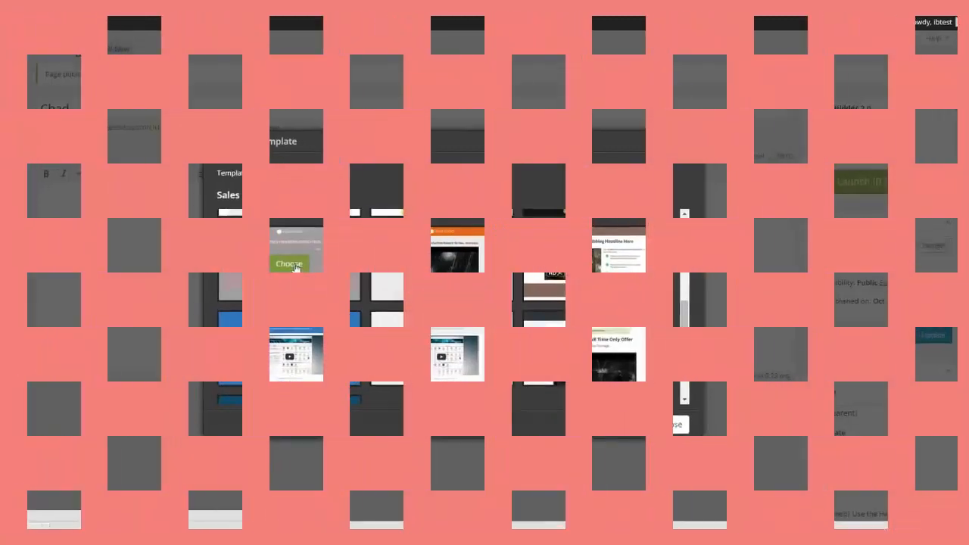
left_click(283, 262)
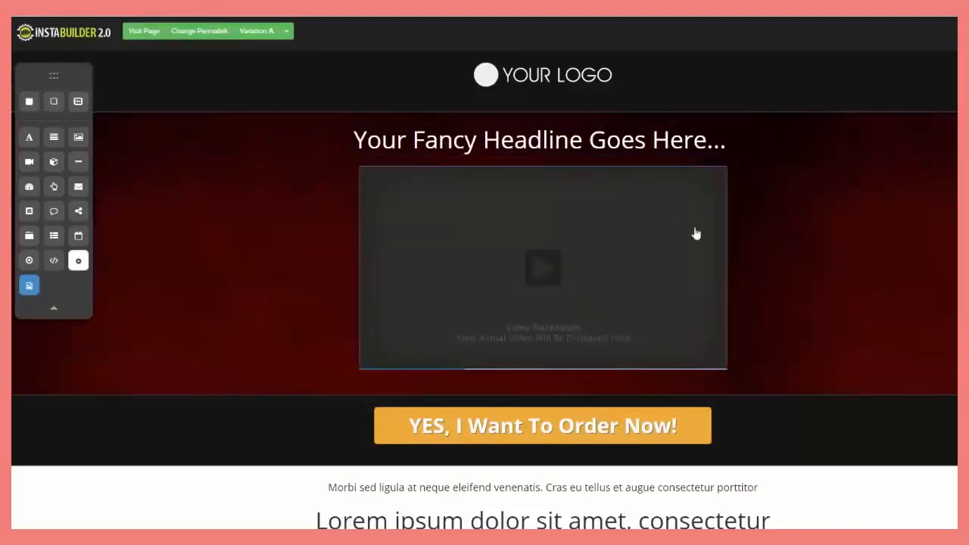
Examine the video placeholder's settings, including video type, URL and playback options, and close them.
left_click(698, 362)
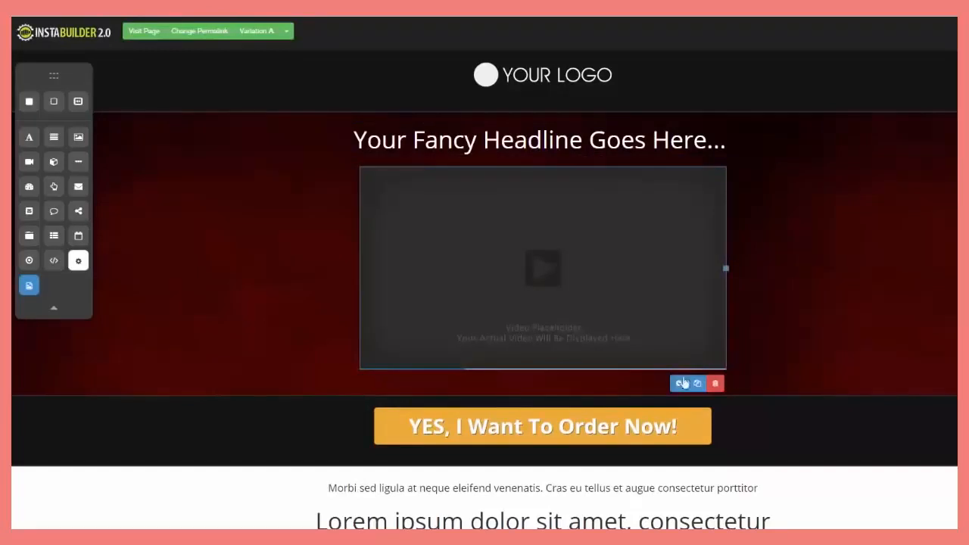
left_click(683, 383)
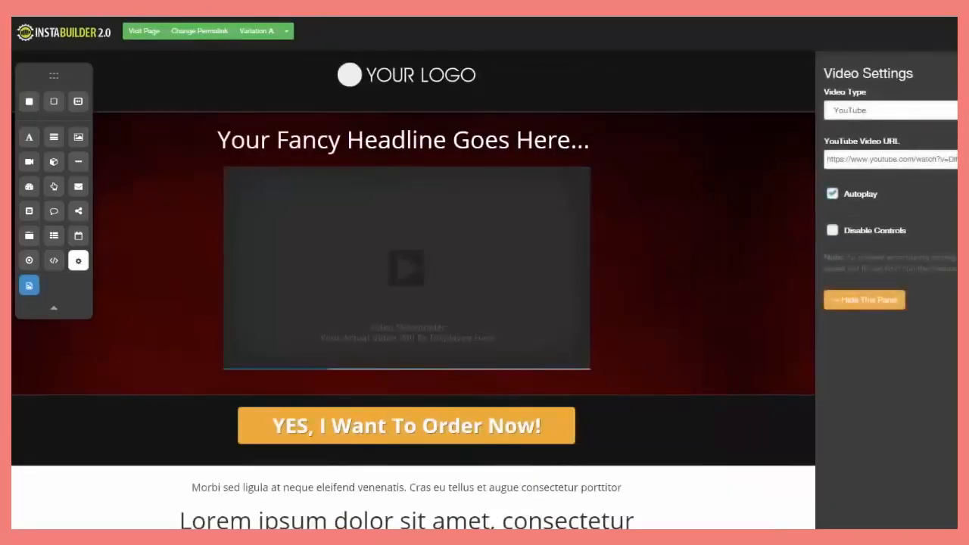
left_click(863, 300)
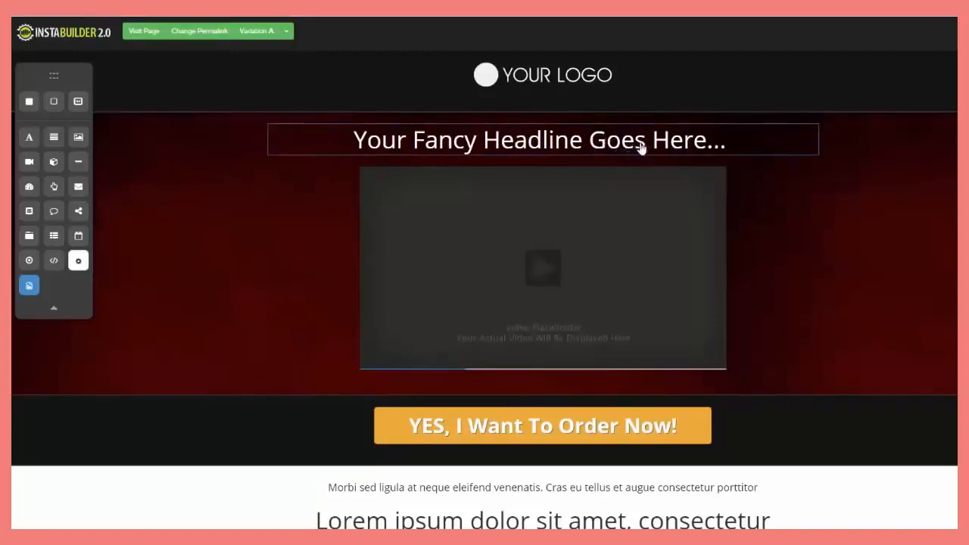
Replace the headline above the video with "Do Change It On The Fly!".
left_click(748, 168)
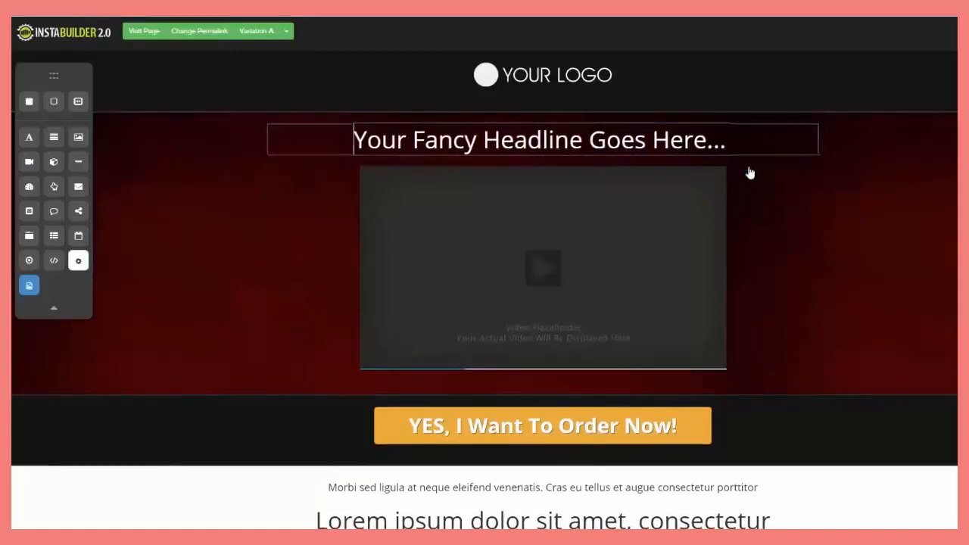
left_click_drag(731, 139, 354, 139)
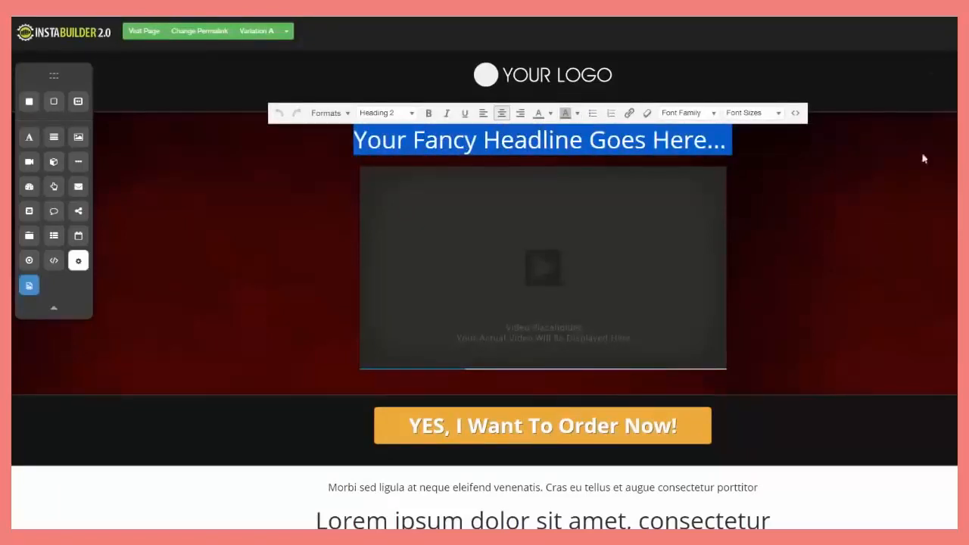
type("D")
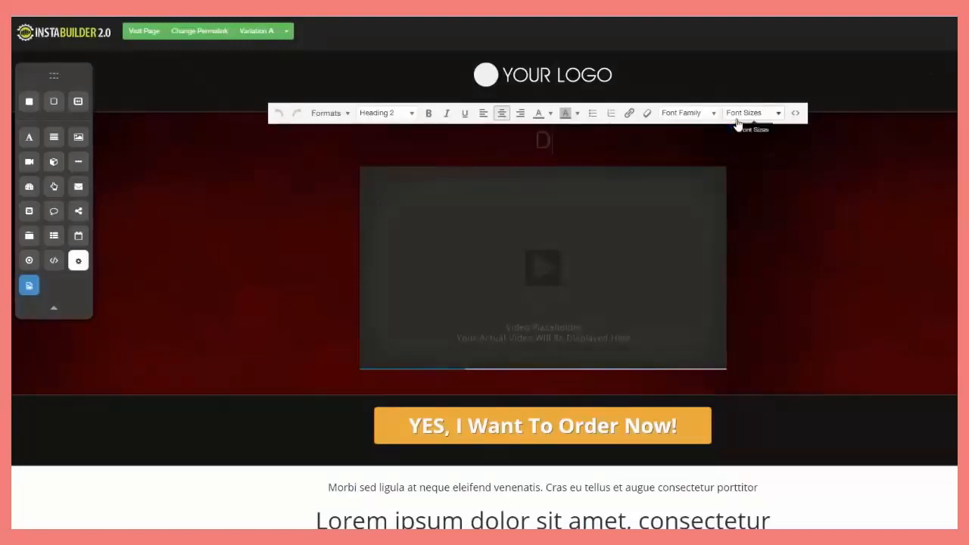
type("o Change It On The Fly!")
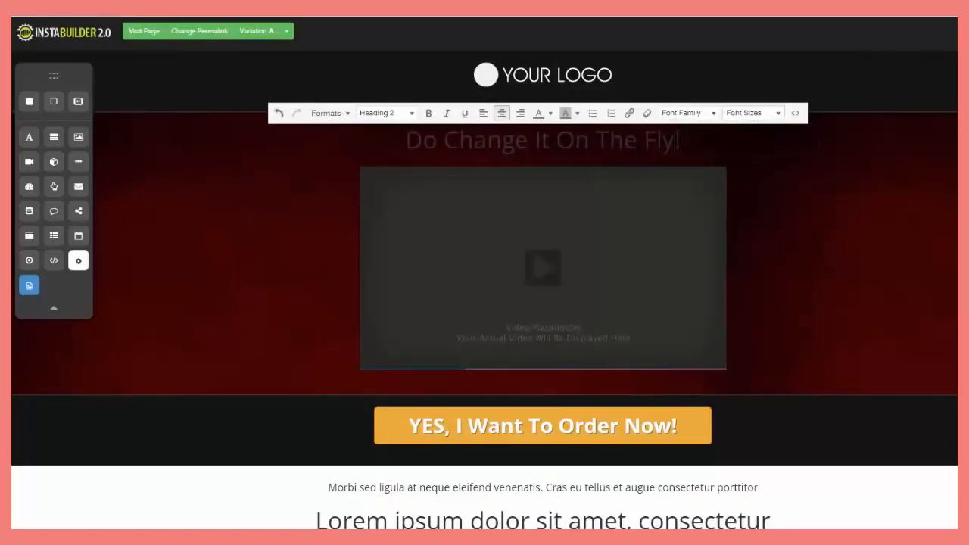
Color the "Do Change It On The Fly!" headline white and move it below the video placeholder.
left_click_drag(681, 140, 404, 140)
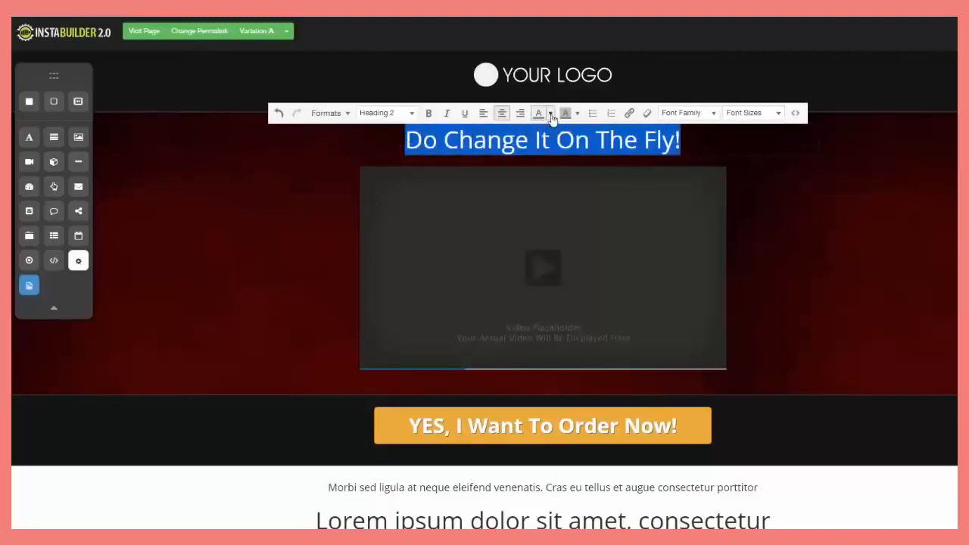
left_click(551, 113)
left_click(851, 213)
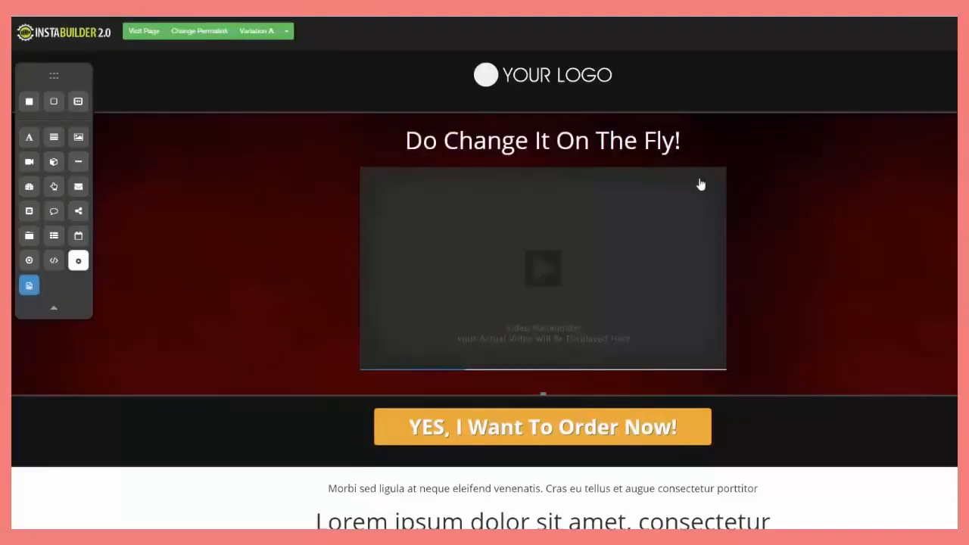
left_click_drag(663, 141, 674, 348)
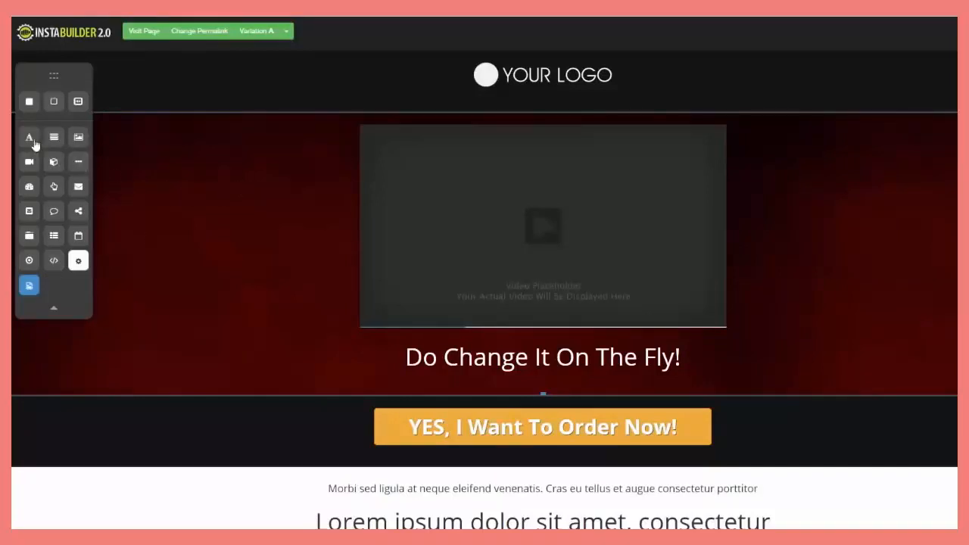
Add a title element above the video and a text element directly beneath that title.
left_click_drag(33, 142, 467, 144)
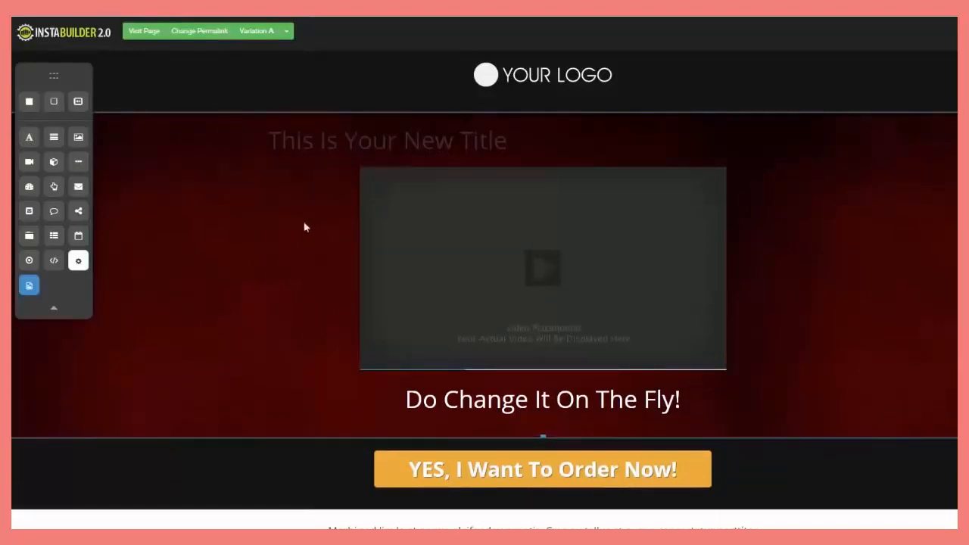
left_click_drag(171, 159, 454, 169)
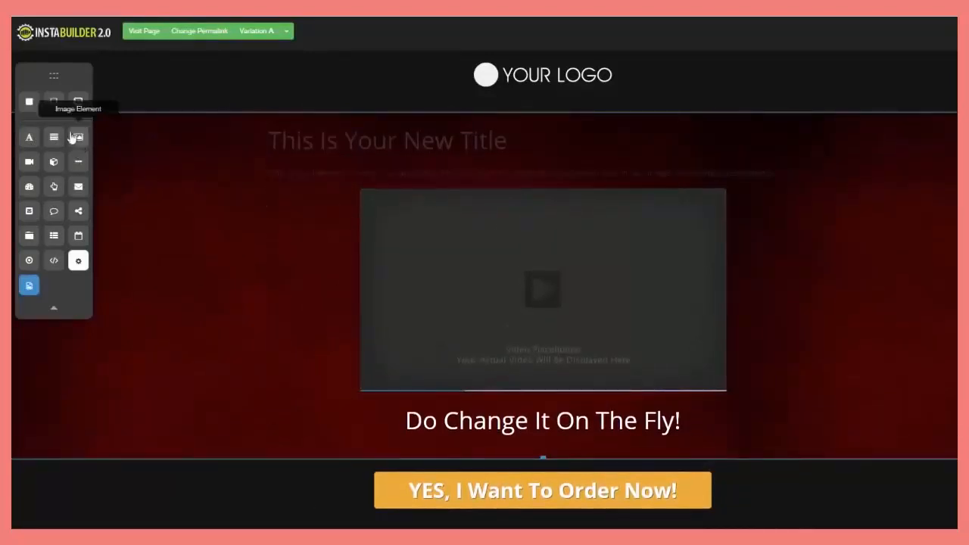
Add an image element between the new text and the video, and open its settings.
left_click_drag(77, 134, 468, 201)
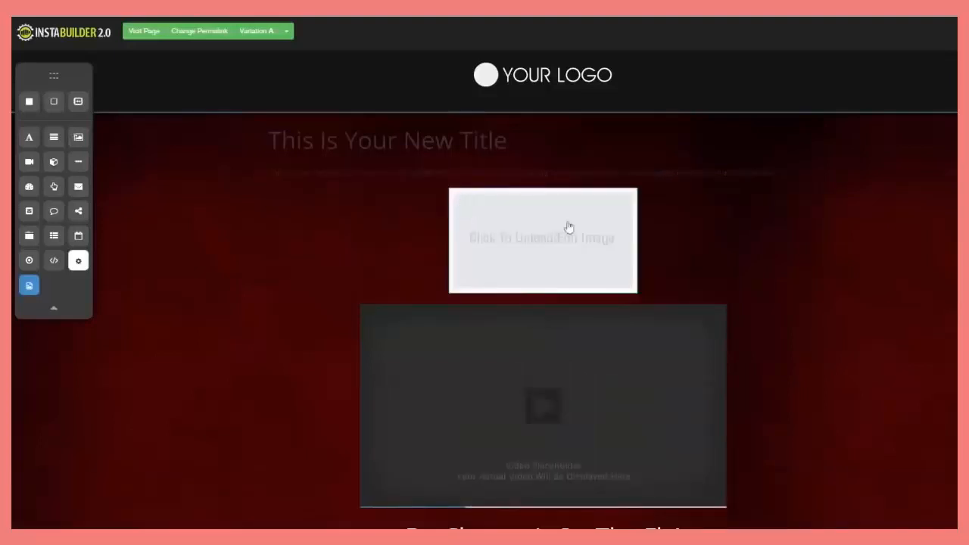
mouse_move(557, 240)
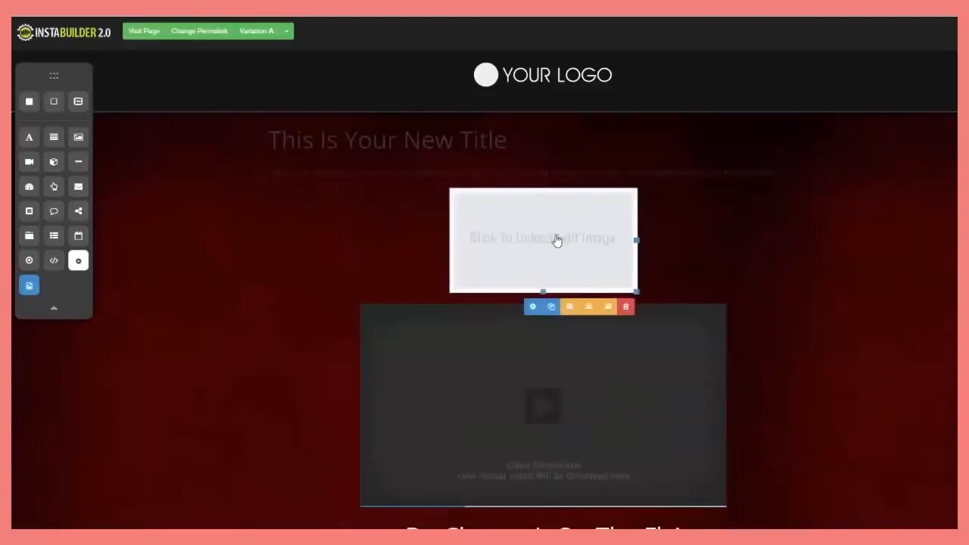
left_click(529, 309)
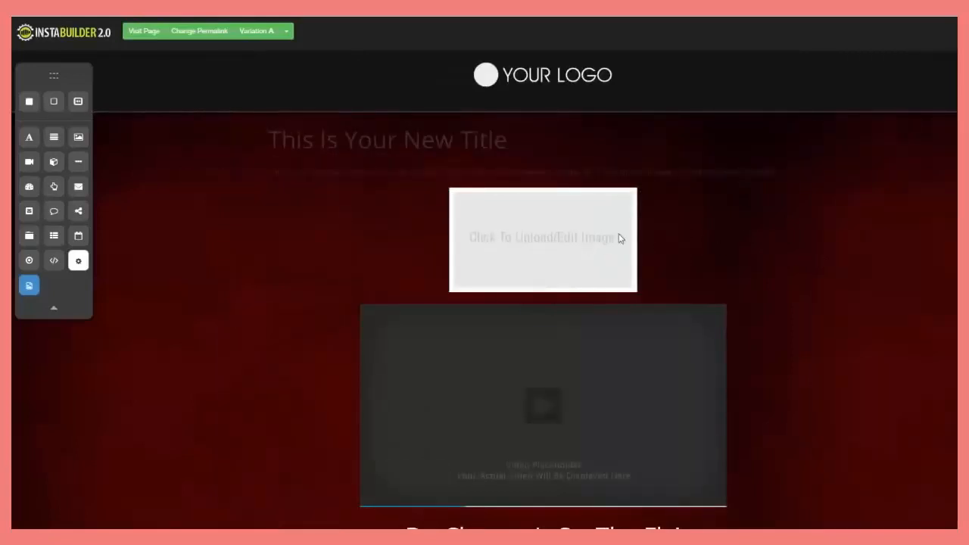
Delete the image placeholder above the video.
mouse_move(625, 262)
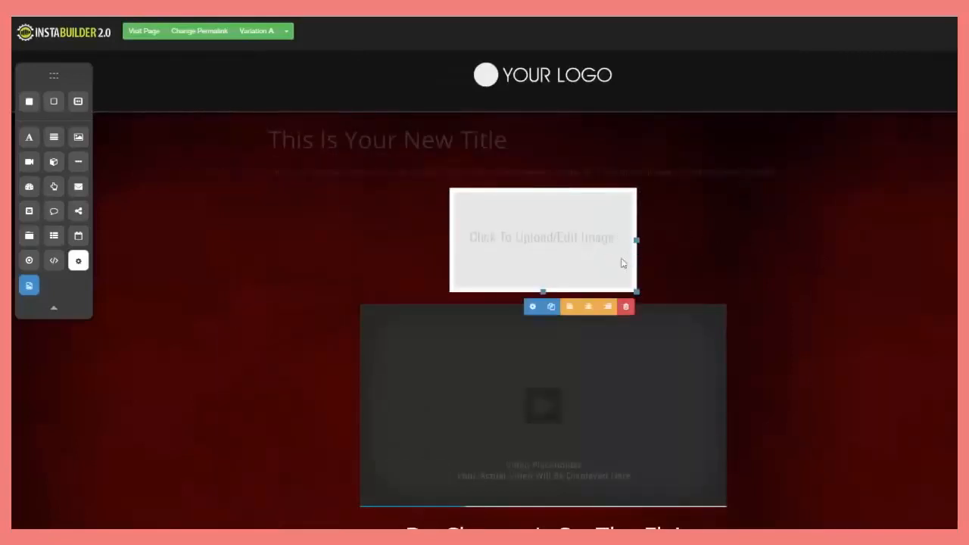
left_click(626, 308)
left_click(573, 79)
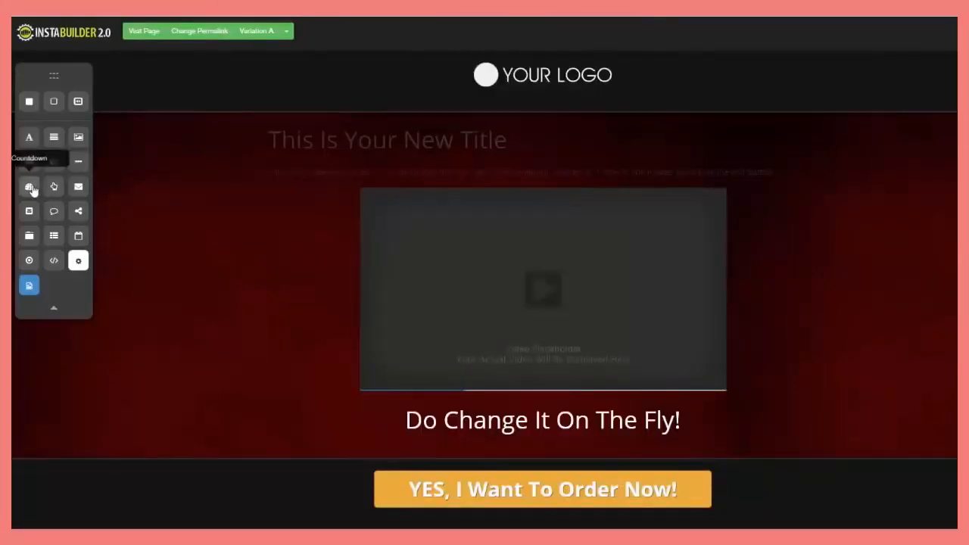
Add a countdown element directly below the new title and examine its Countdown Setup options.
left_click_drag(30, 188, 547, 185)
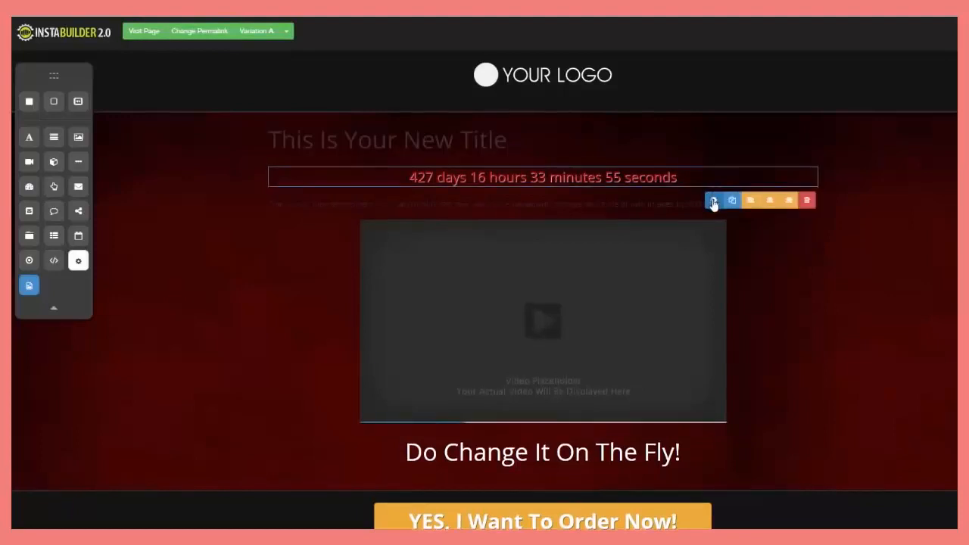
left_click(714, 199)
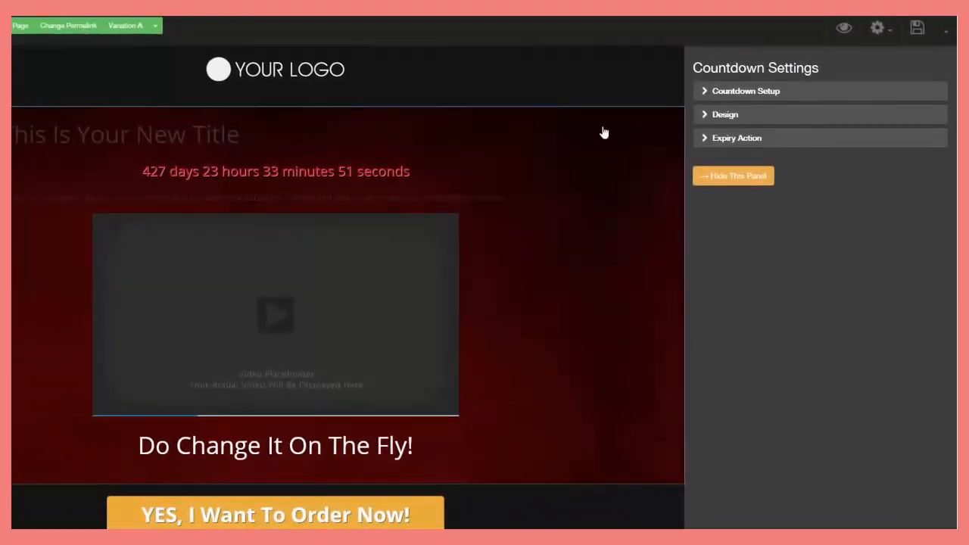
left_click(695, 94)
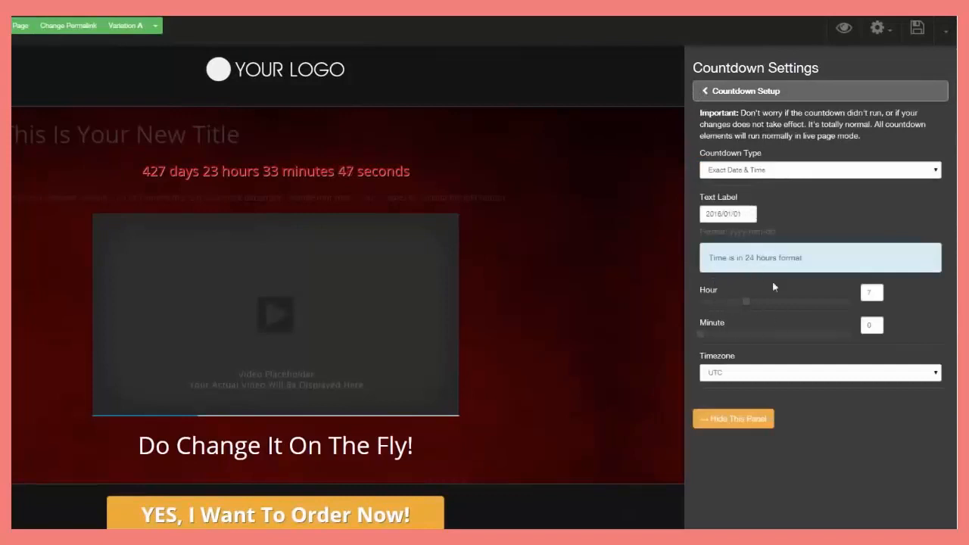
left_click(707, 91)
Try the Fancy Text, Flat Box and Glossy Box designs on the countdown, and set its style to Circular.
left_click(708, 115)
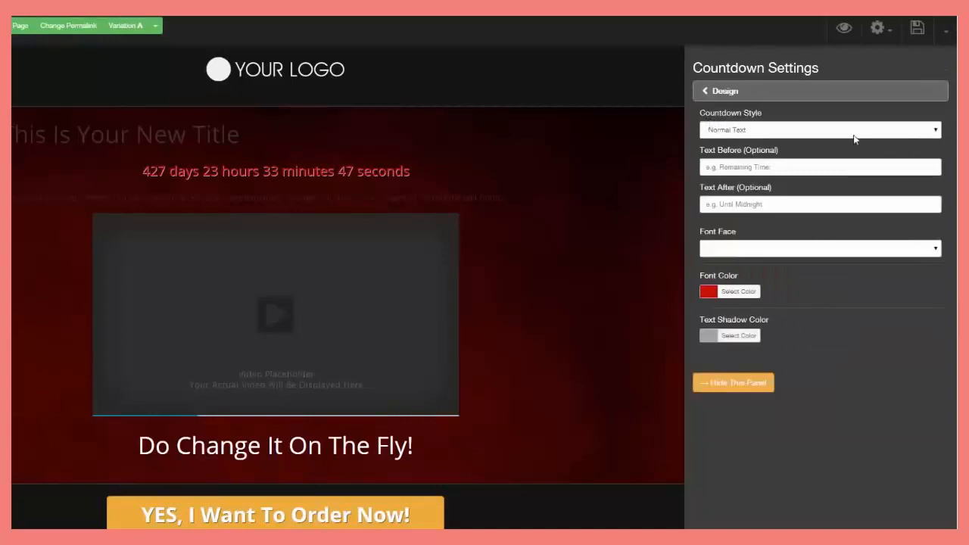
left_click(929, 132)
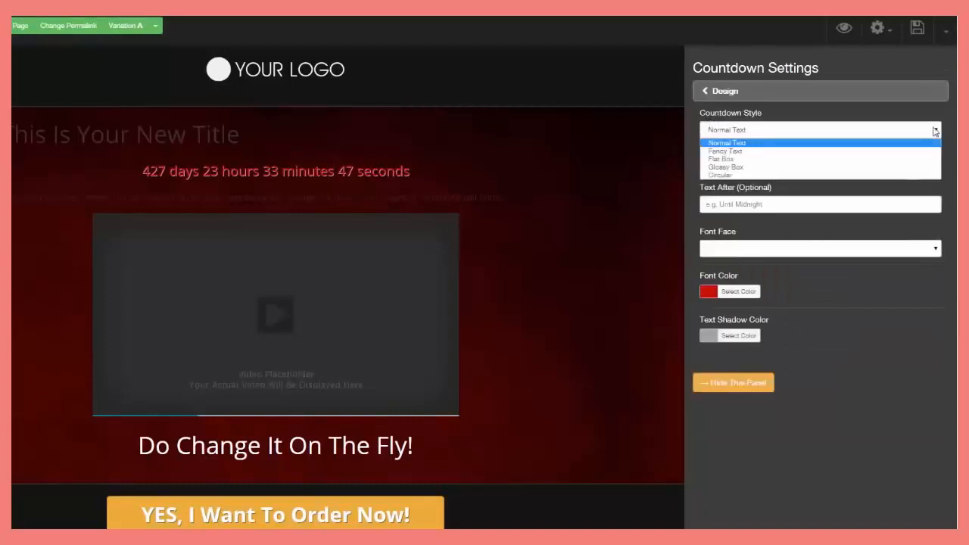
left_click(759, 156)
left_click(932, 129)
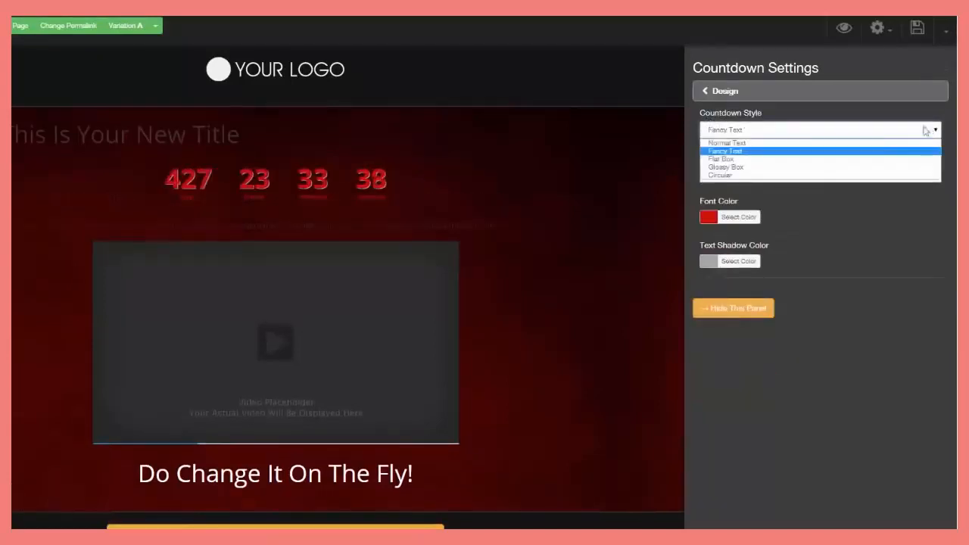
left_click(832, 161)
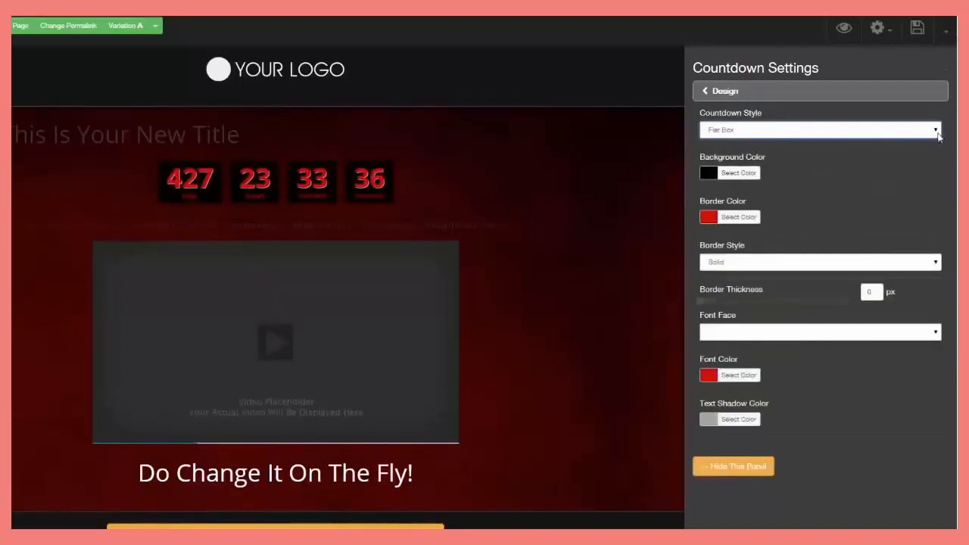
left_click(937, 133)
left_click(863, 166)
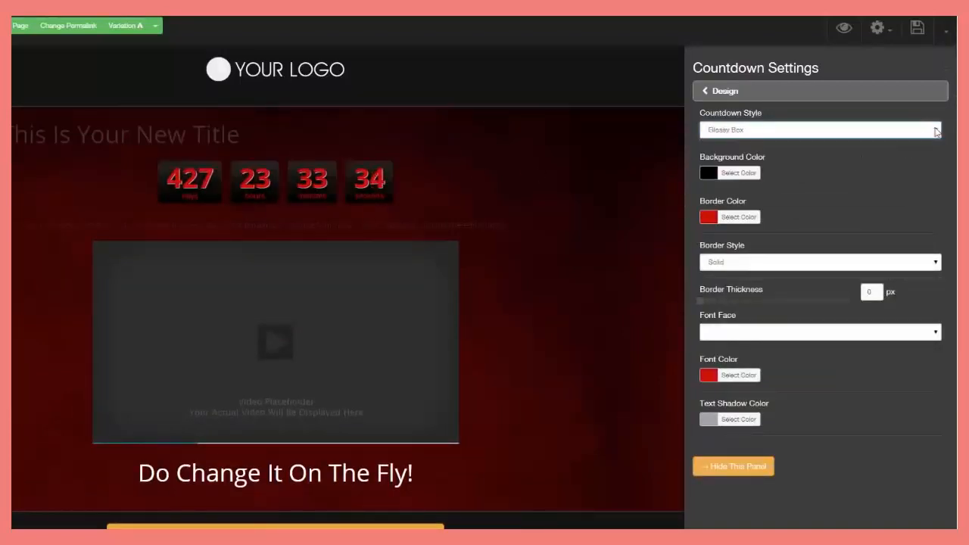
left_click(937, 133)
left_click(892, 175)
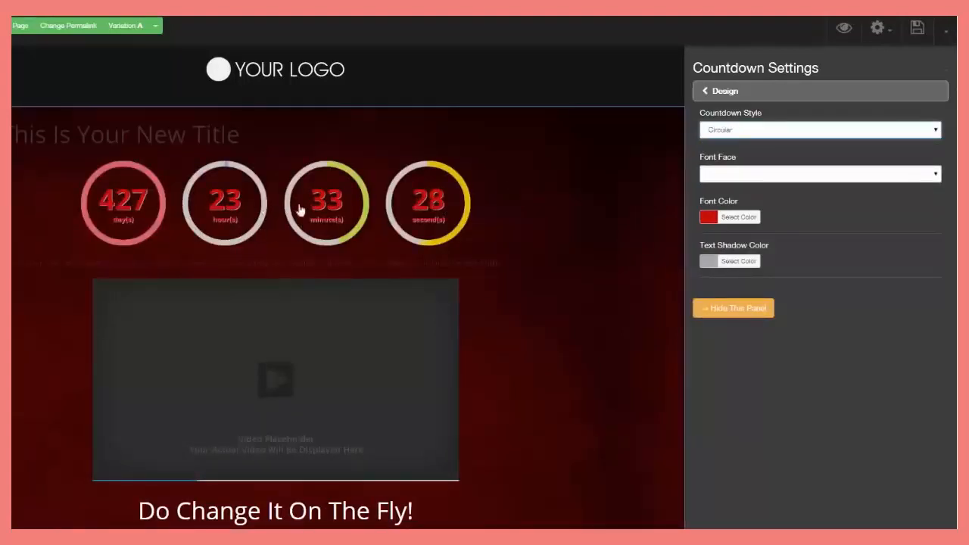
Set the countdown's font color to off-white #f9f9f9 and its style to Flat Box.
left_click(709, 218)
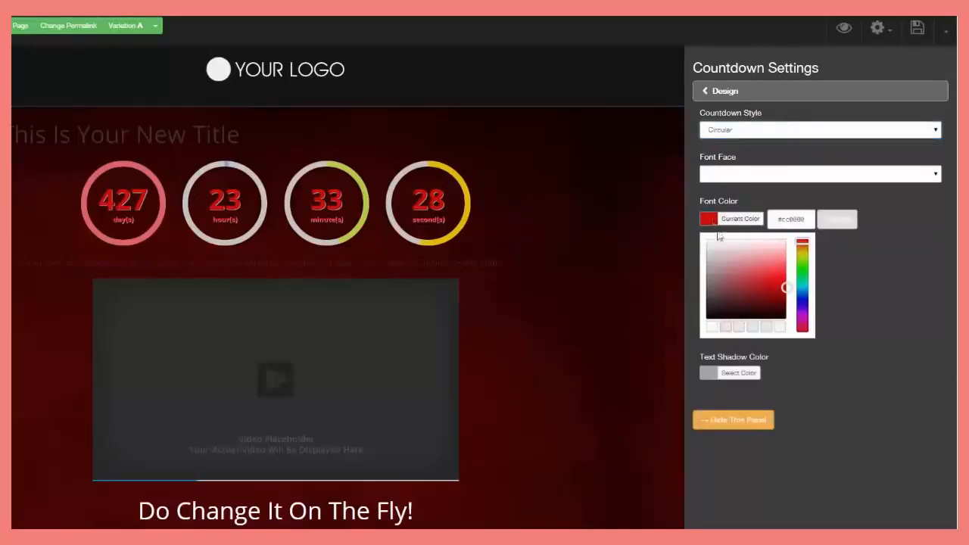
left_click(708, 243)
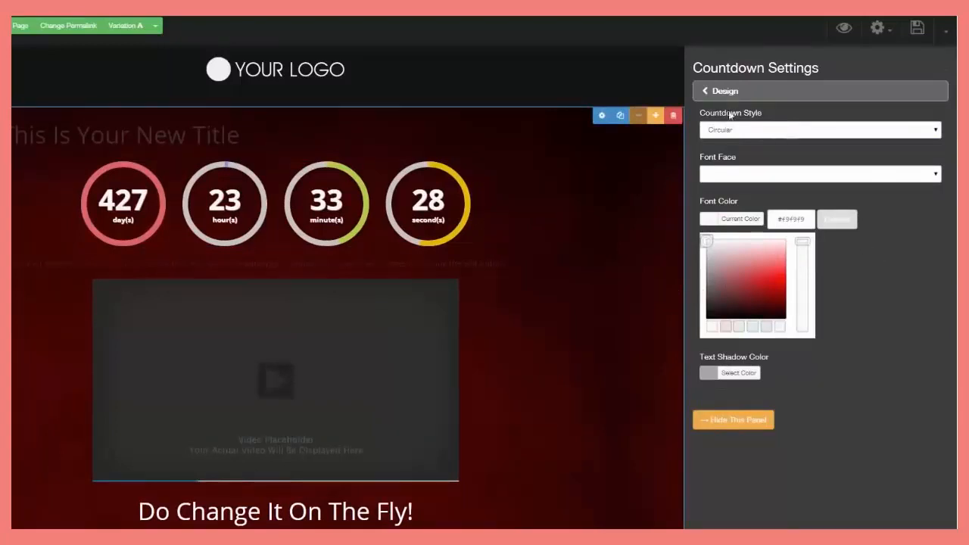
left_click(935, 131)
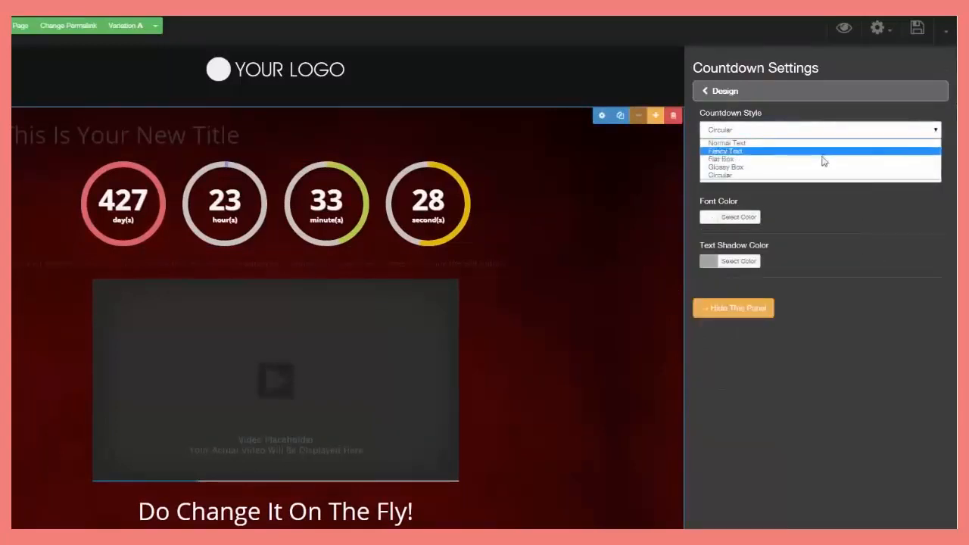
left_click(823, 161)
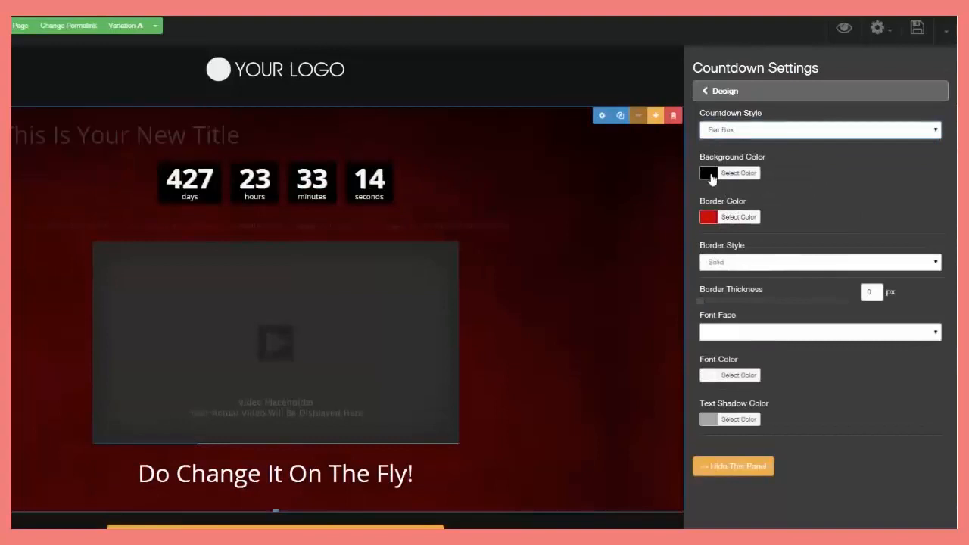
Change the background color of the countdown's flat boxes to a very dark red.
left_click(708, 175)
mouse_move(732, 244)
left_mouse_down()
mouse_move(783, 228)
mouse_move(763, 244)
mouse_move(767, 214)
mouse_move(782, 257)
mouse_move(778, 221)
mouse_move(757, 216)
mouse_move(759, 247)
mouse_move(781, 270)
left_mouse_up()
left_click(781, 298)
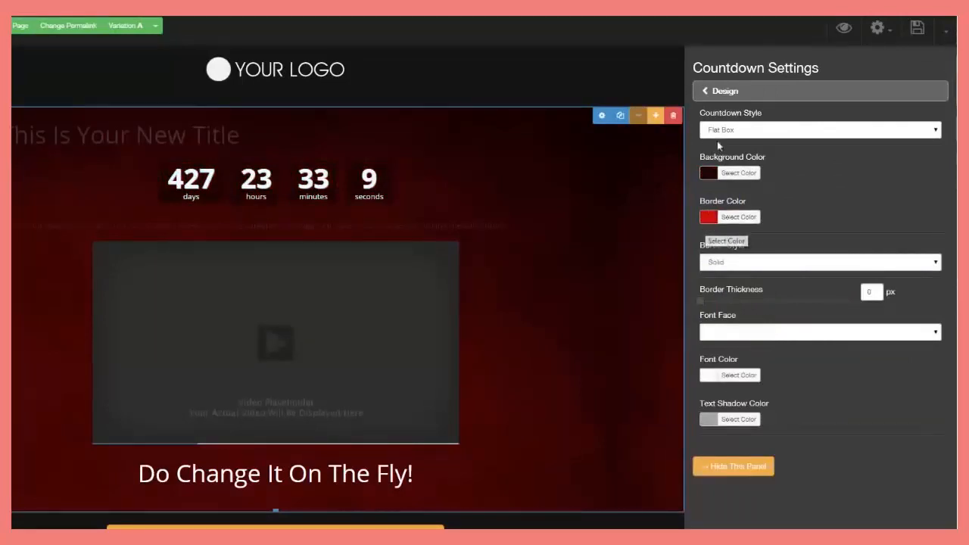
left_click(701, 92)
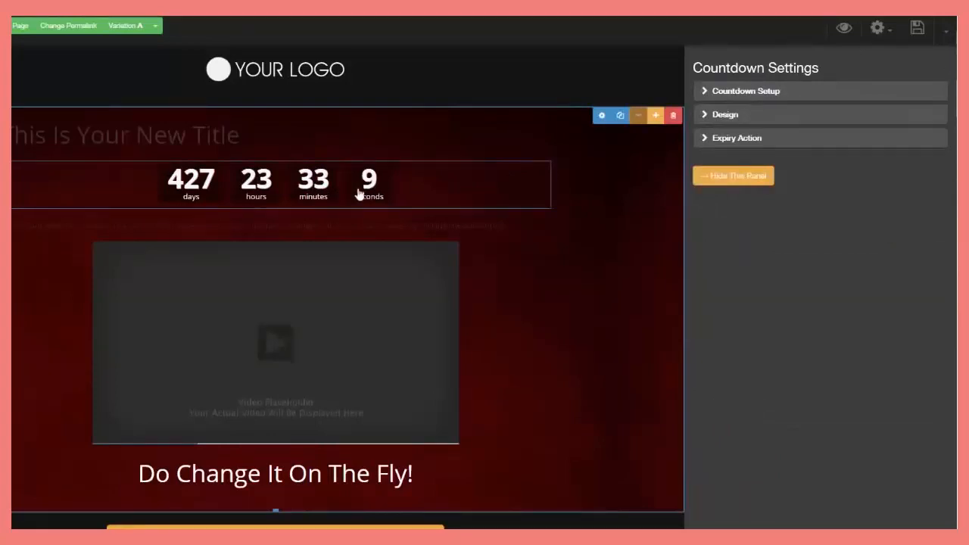
Examine the action types available for the countdown's Expiry Action.
left_click(701, 143)
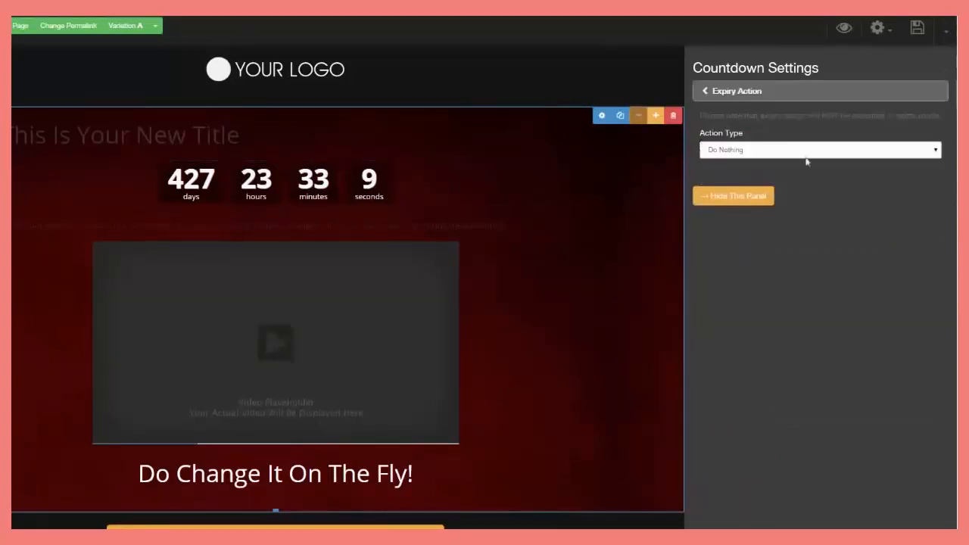
left_click(930, 154)
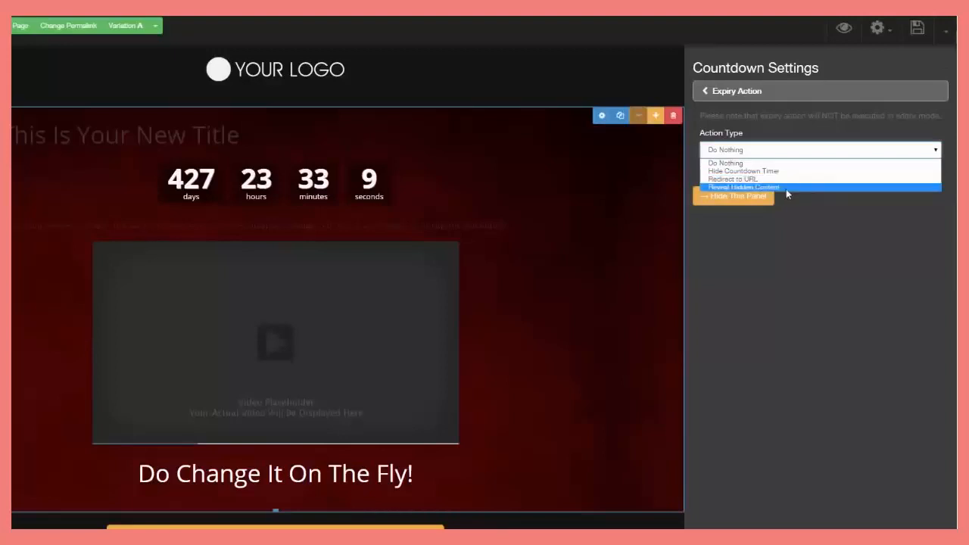
left_click(789, 226)
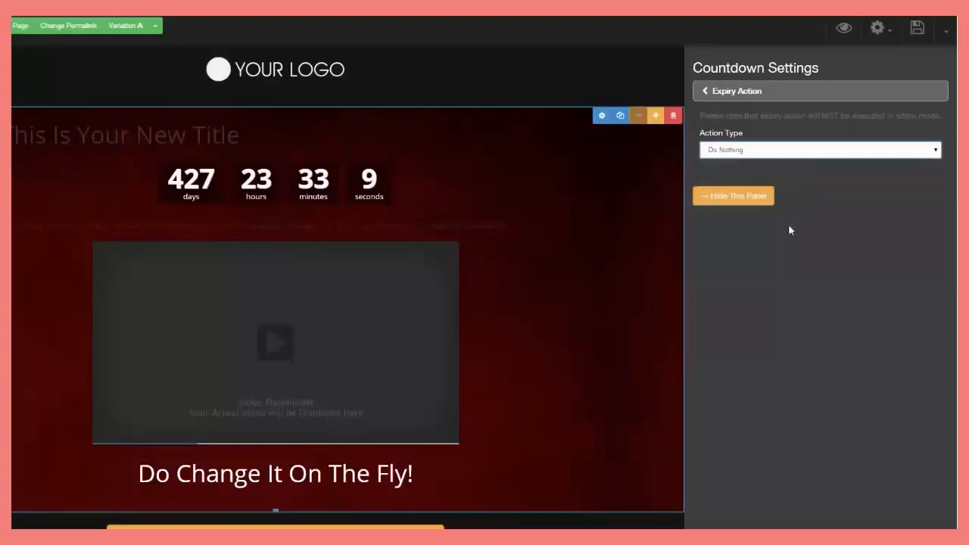
Delete the countdown element from below the new title.
left_click(943, 73)
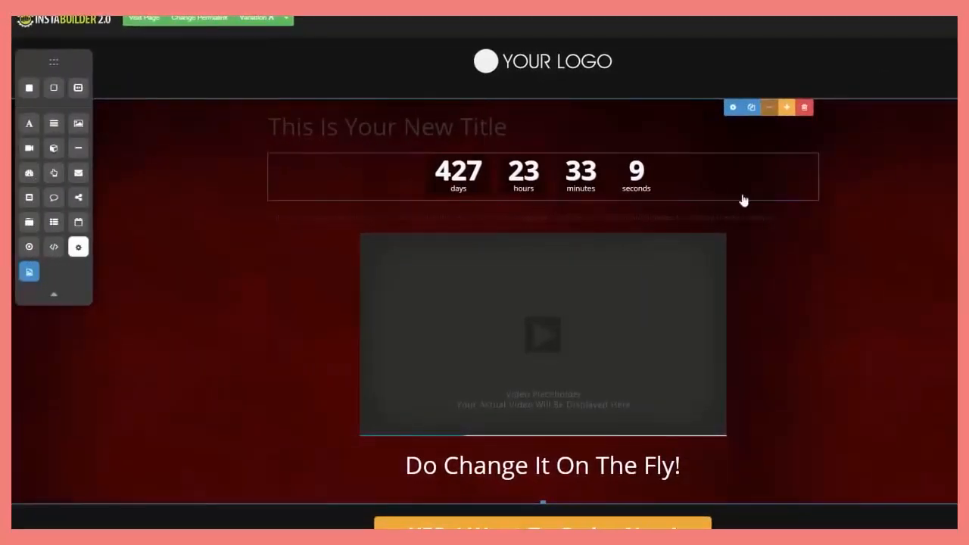
left_click(770, 202)
left_click(807, 215)
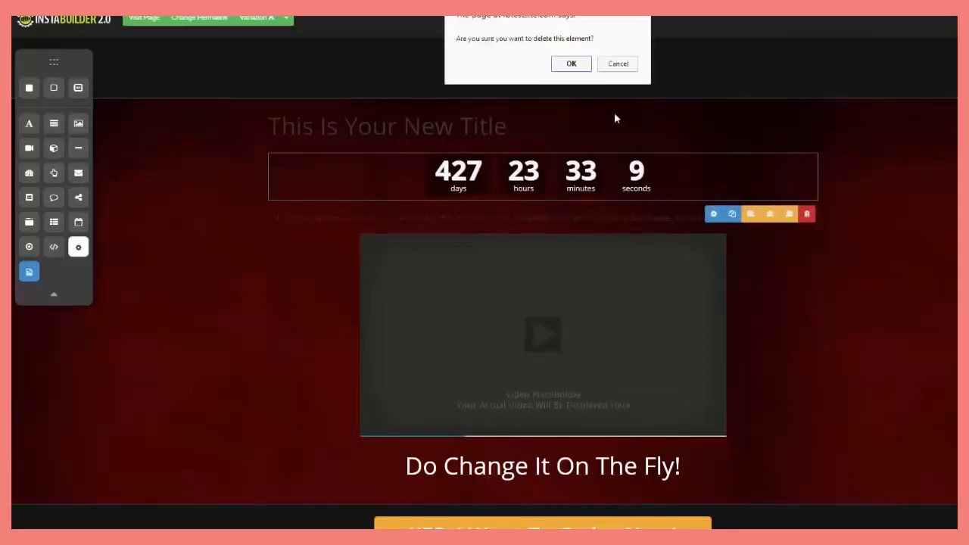
left_click(567, 63)
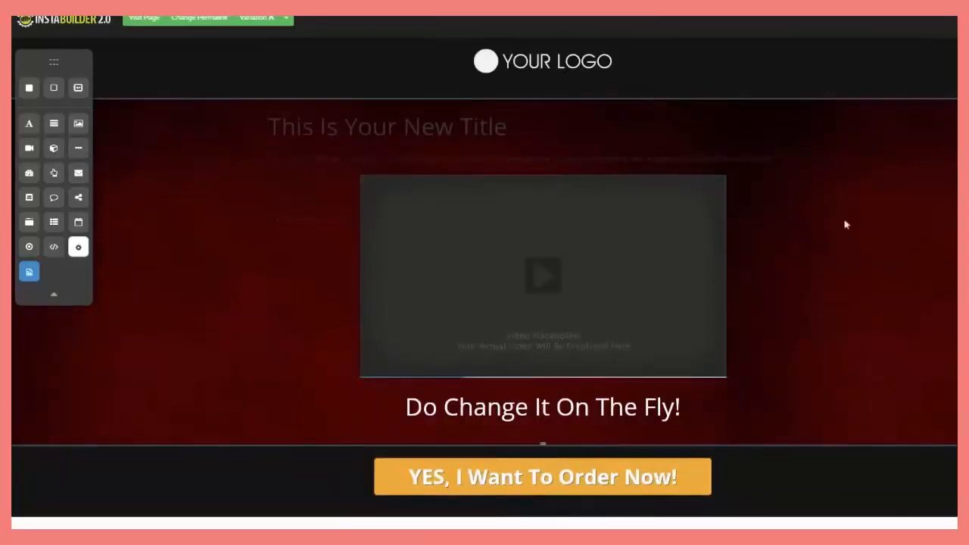
Add a button element directly below the new title and examine its Button Text settings.
left_click_drag(55, 175, 461, 163)
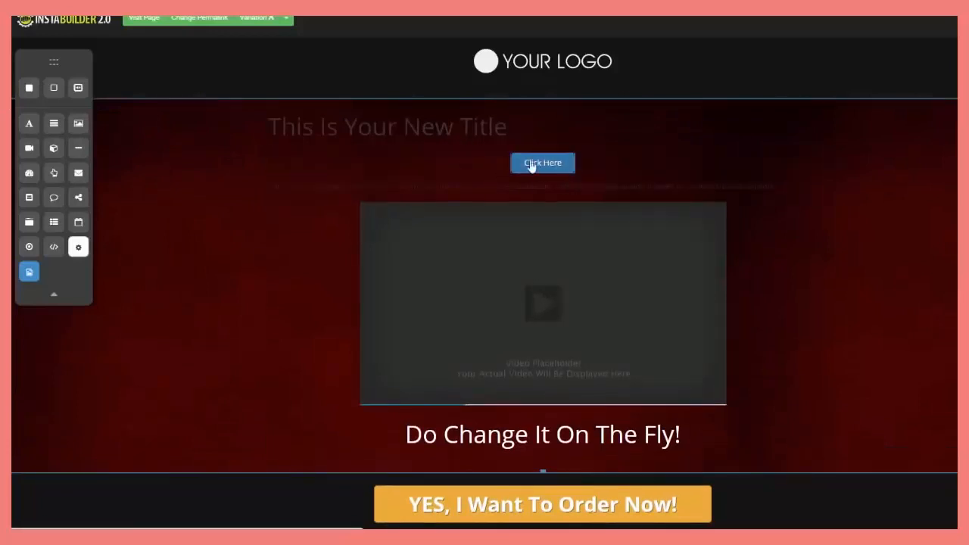
mouse_move(558, 175)
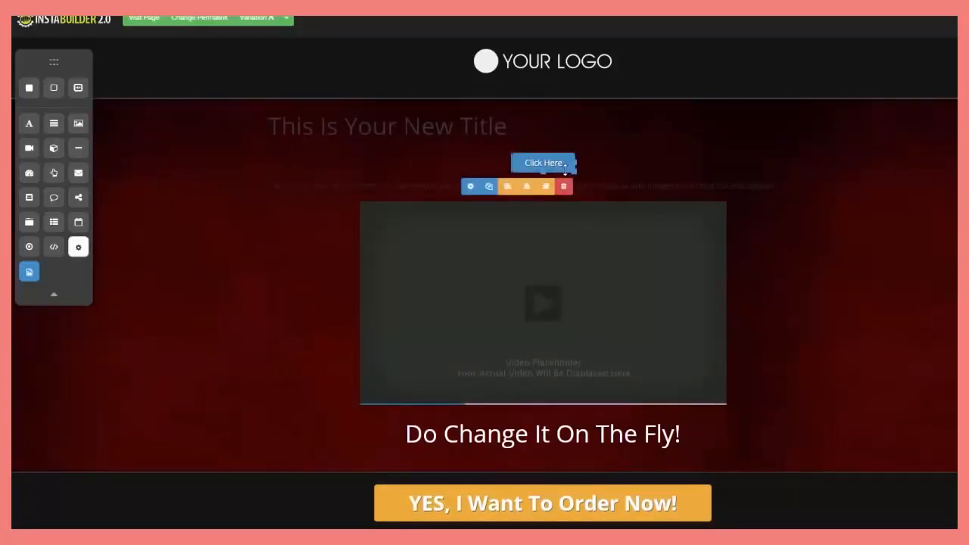
left_click(470, 186)
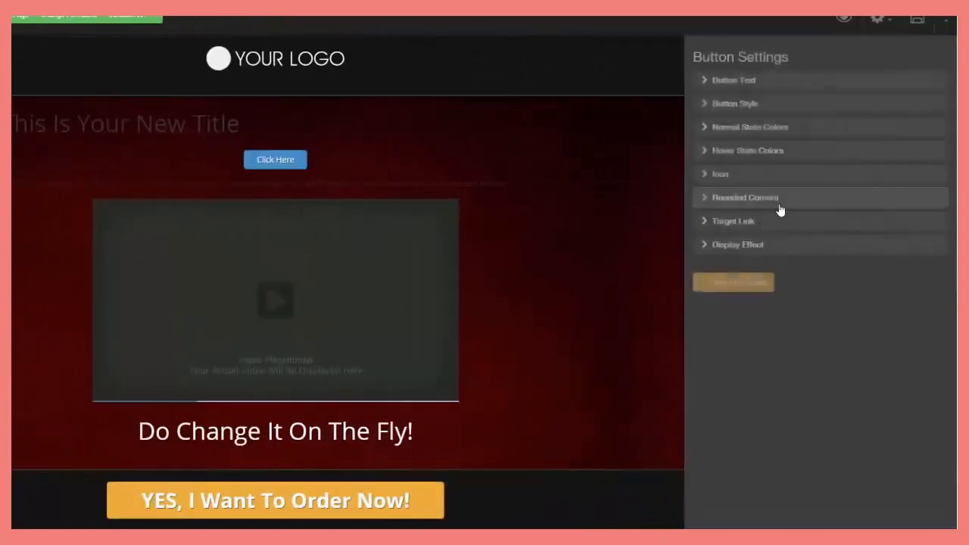
left_click(716, 80)
triple_click(759, 115)
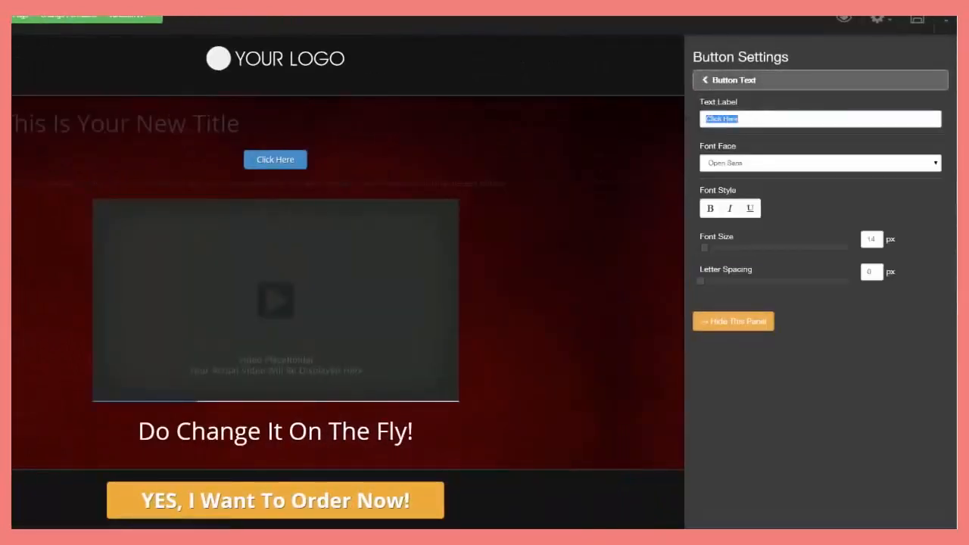
left_click(705, 85)
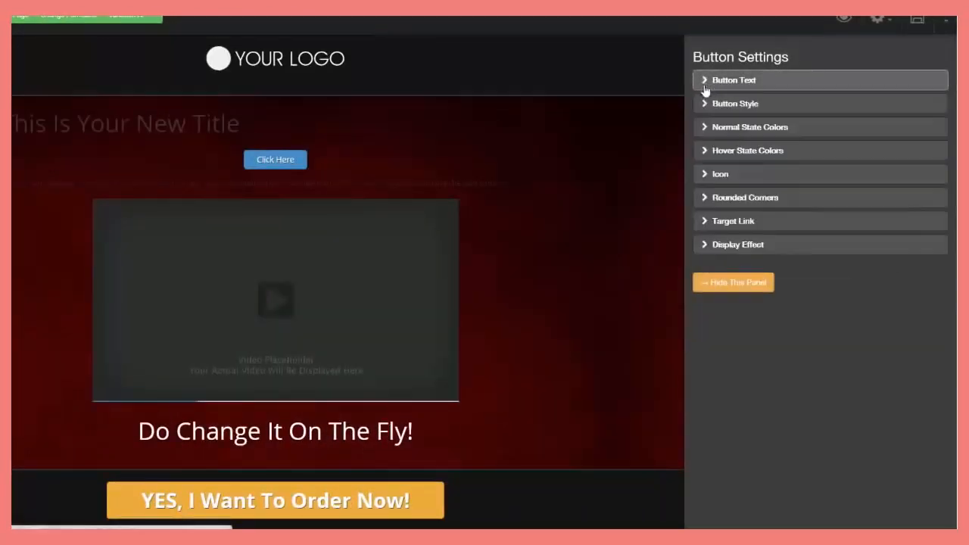
Try the Glossy style on the Click Here button and return it to Flat.
left_click(701, 104)
left_click(936, 119)
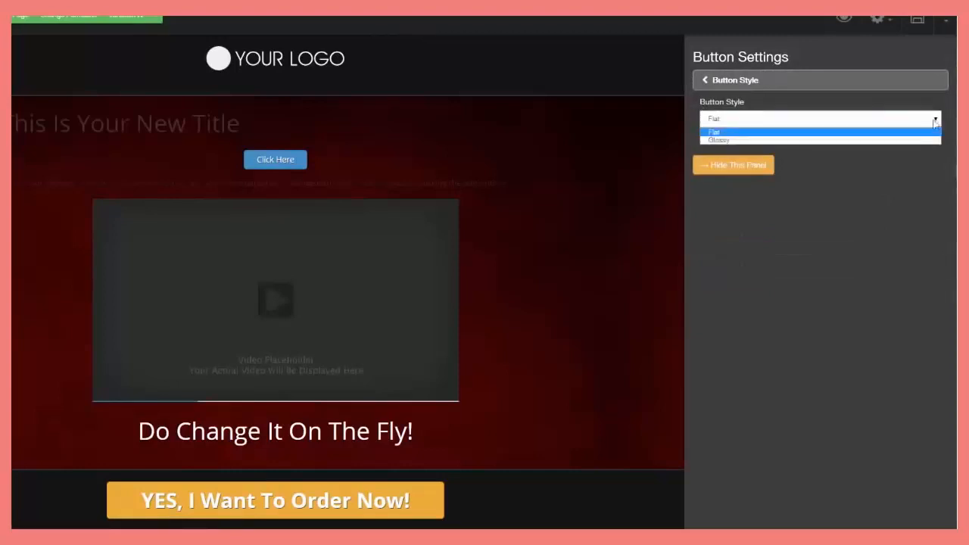
left_click(908, 139)
left_click(908, 119)
left_click(907, 139)
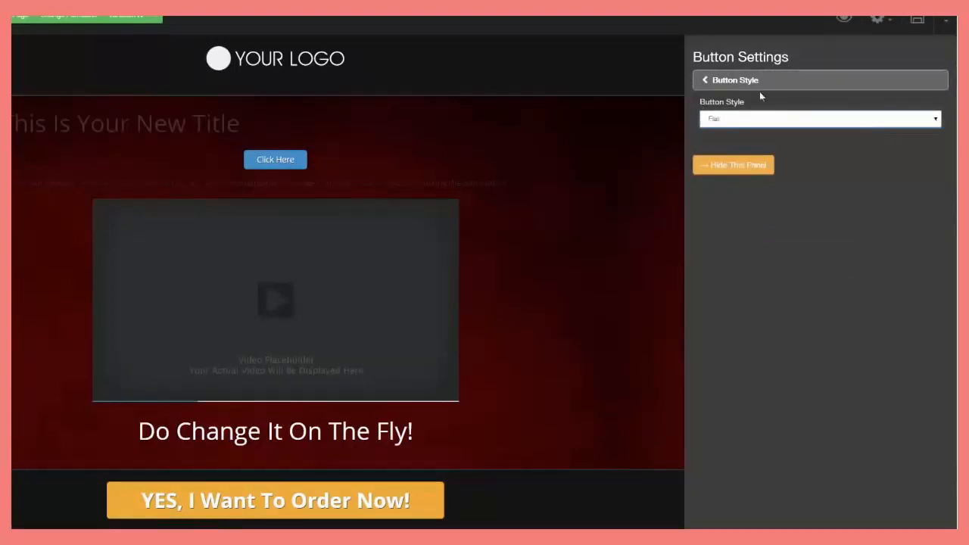
left_click(760, 81)
Set the Click Here button's normal state color to a deep blue.
left_click(727, 127)
left_click(713, 119)
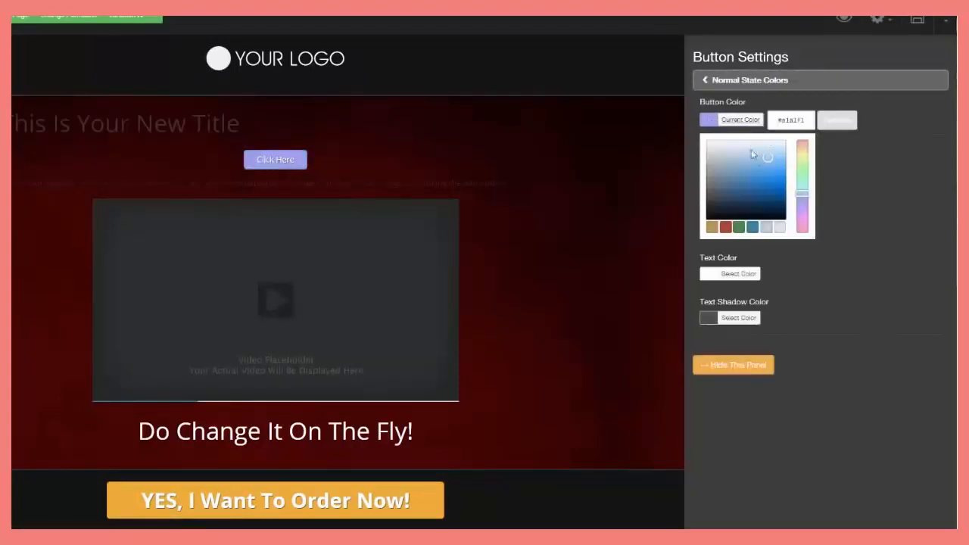
left_click_drag(765, 160, 766, 185)
left_click(869, 177)
left_click(710, 83)
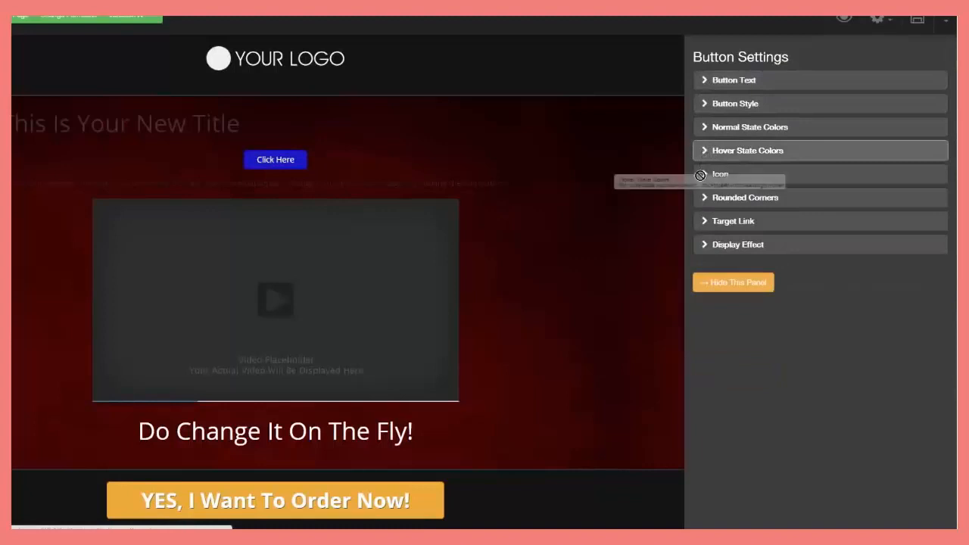
Set the Click Here button's hover state color to a light orange.
left_click(703, 151)
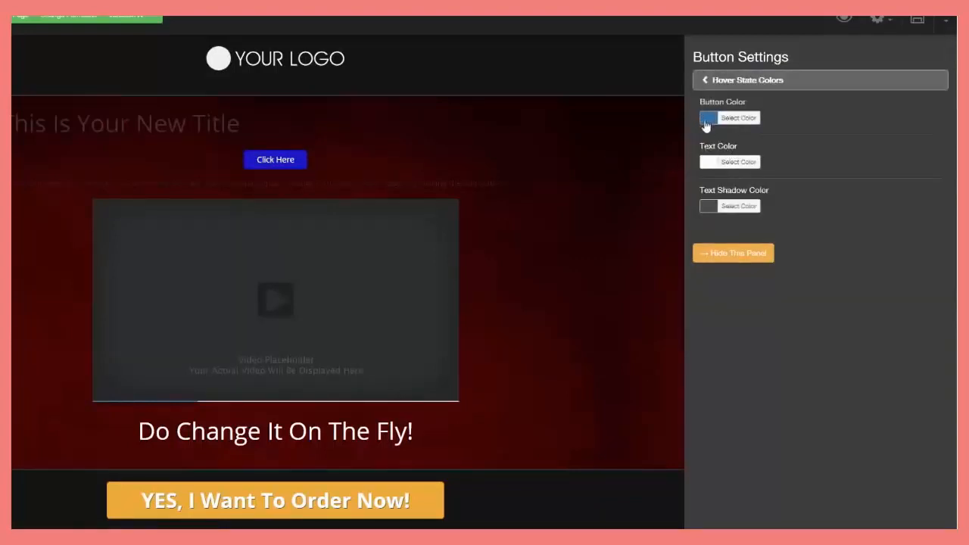
left_click(708, 120)
mouse_move(753, 190)
left_mouse_down()
mouse_move(738, 191)
mouse_move(778, 163)
left_mouse_up()
left_click(712, 230)
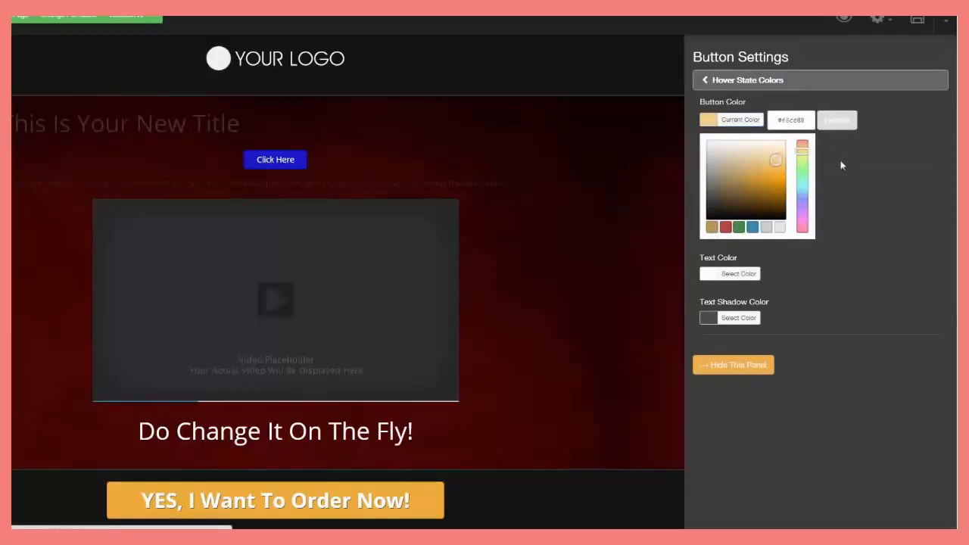
left_click(703, 80)
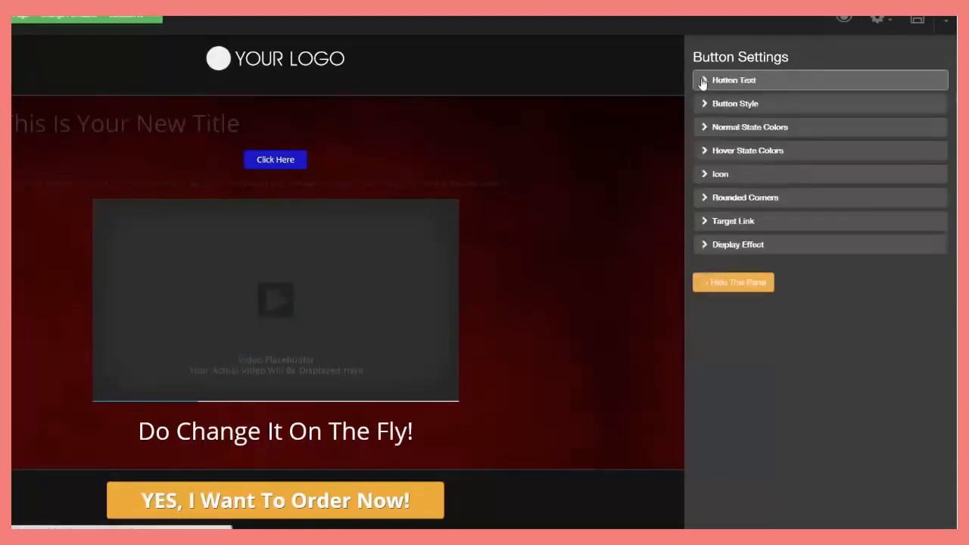
Try several icons on the Click Here button and keep the circled check mark before its text.
left_click(715, 177)
left_click(763, 193)
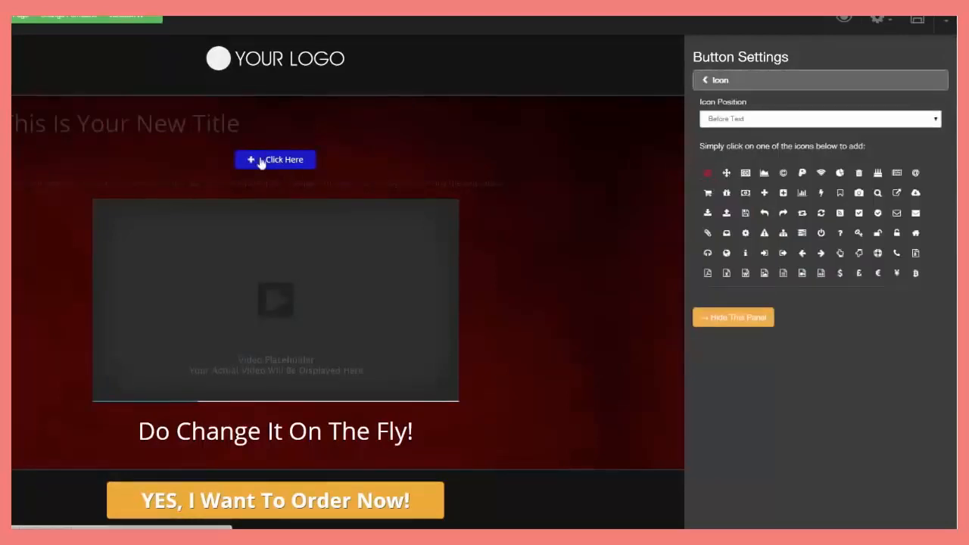
left_click(823, 215)
left_click(877, 215)
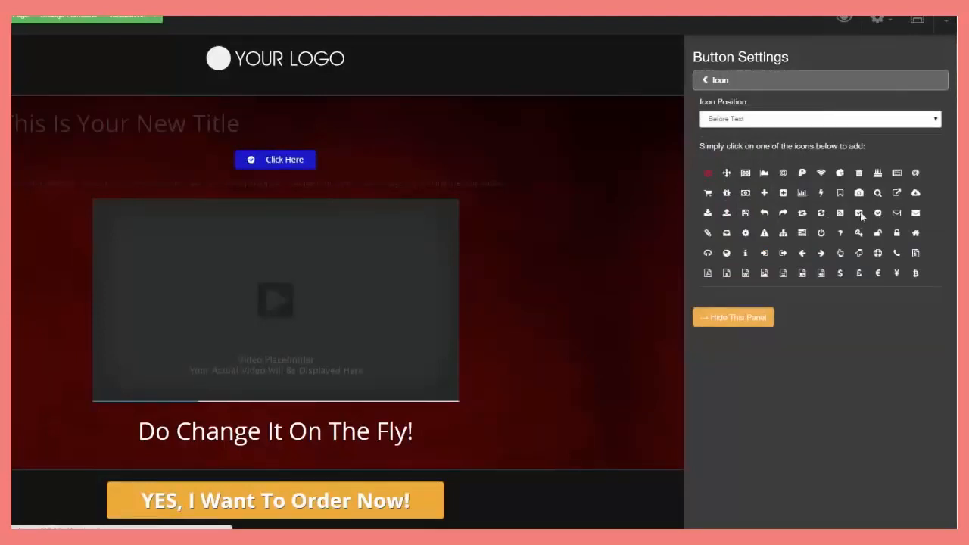
left_click(716, 81)
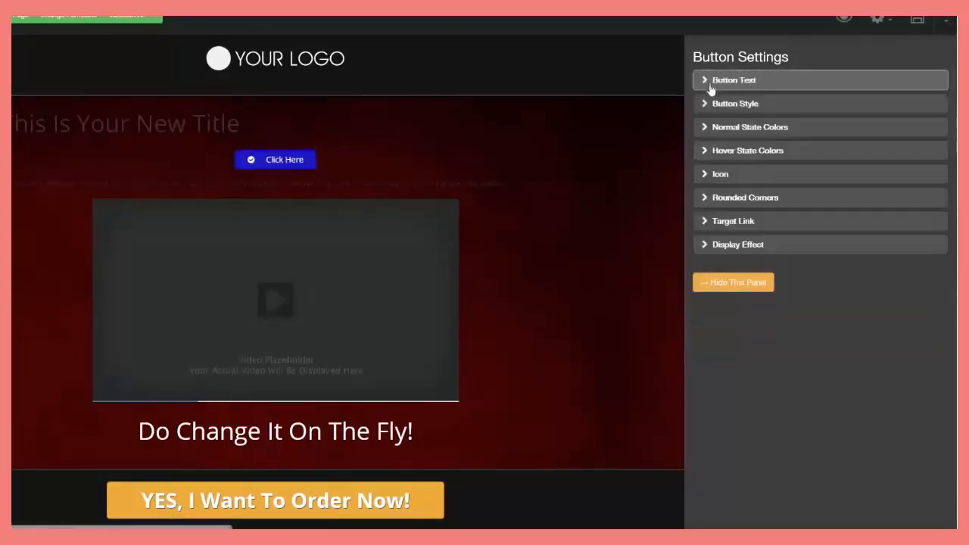
Increase the rounding of the Click Here button's corners.
left_click(708, 198)
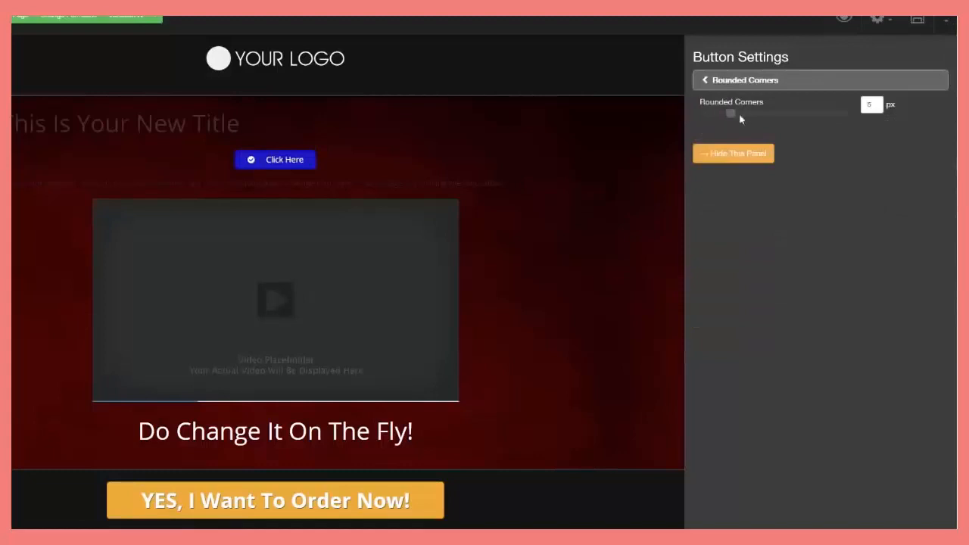
left_click_drag(739, 116, 777, 115)
left_click(707, 82)
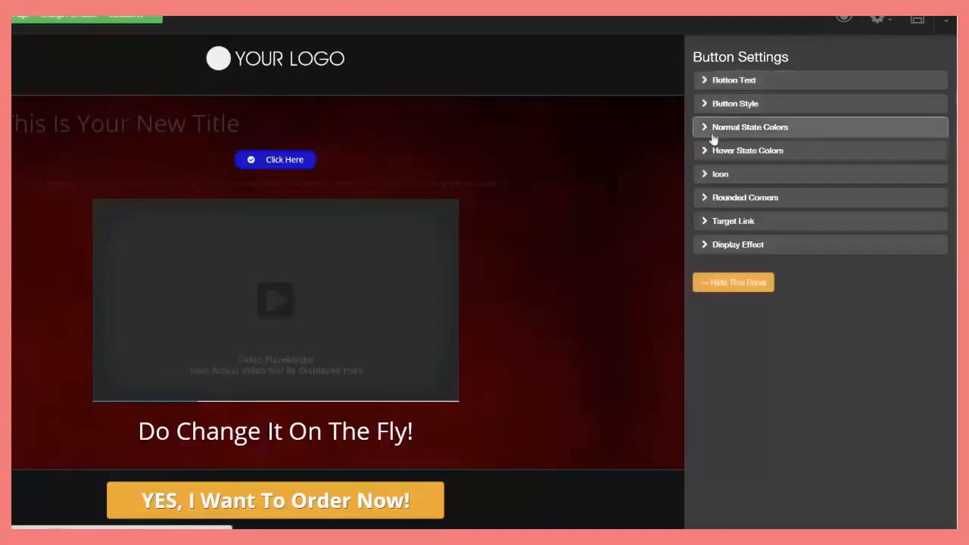
Set the Click Here button's target link type to PopUp and open the popup for editing.
left_click(708, 221)
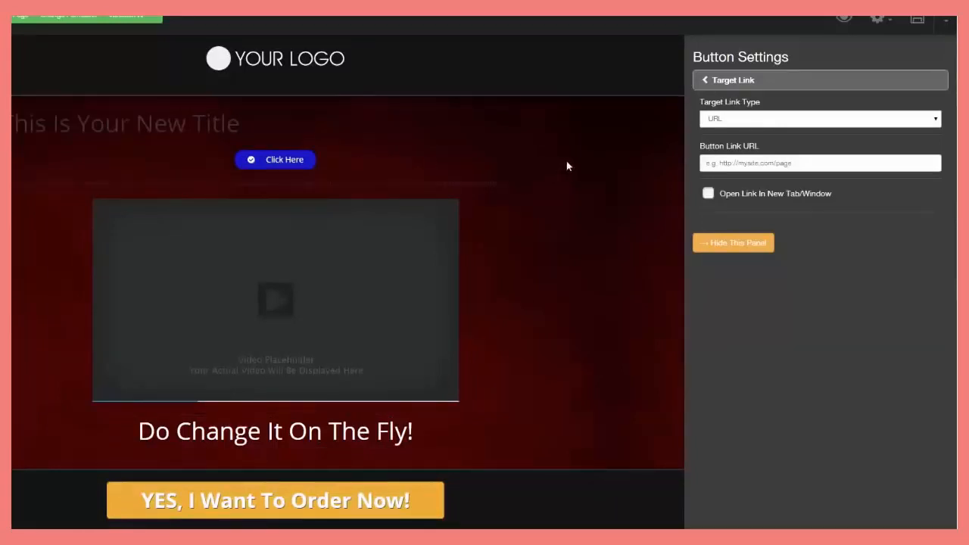
left_click(936, 122)
left_click(880, 136)
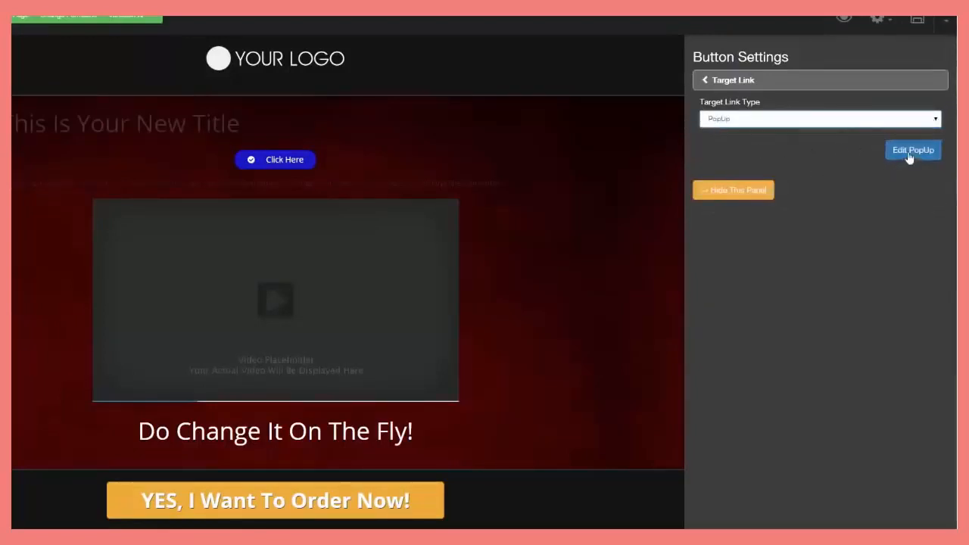
left_click(910, 156)
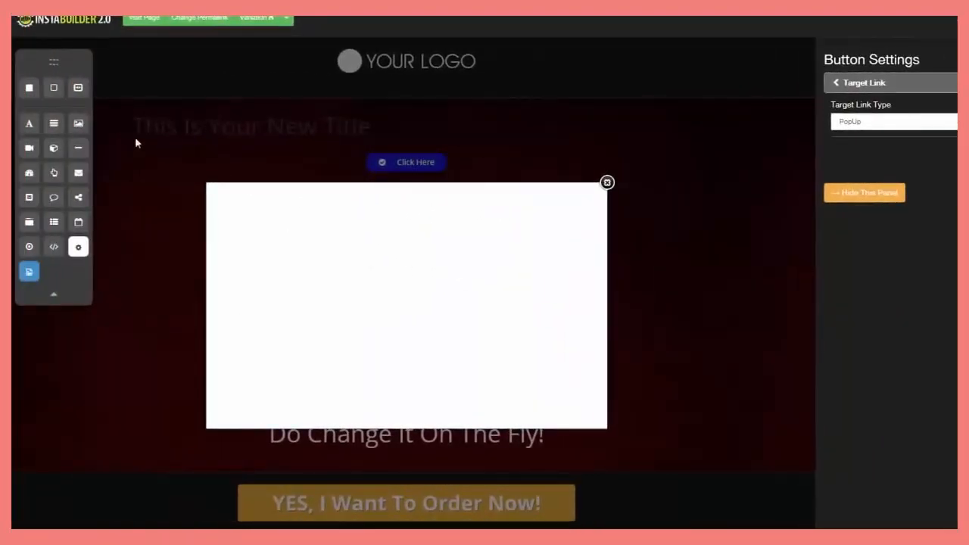
Add a title element at the top of the empty popup and center its text.
left_click_drag(29, 125, 396, 207)
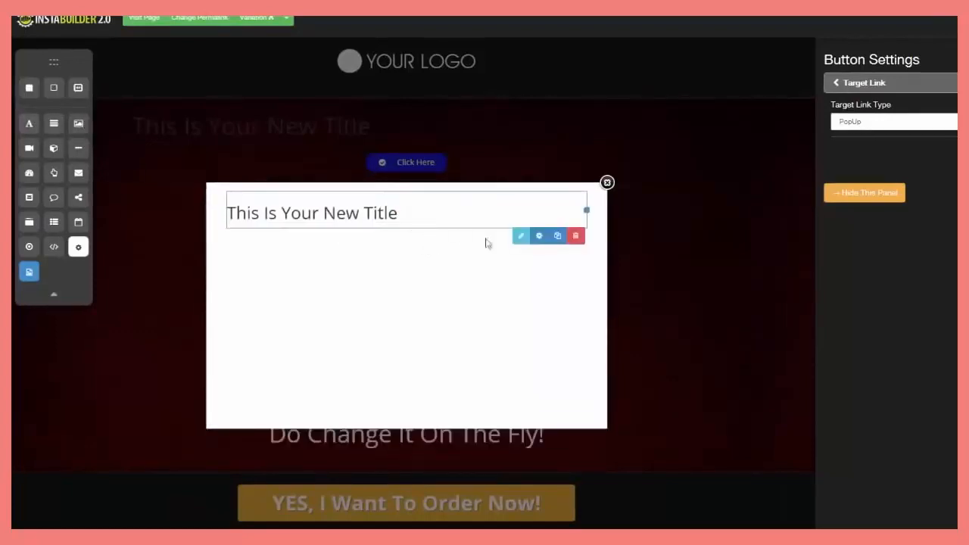
left_click(524, 241)
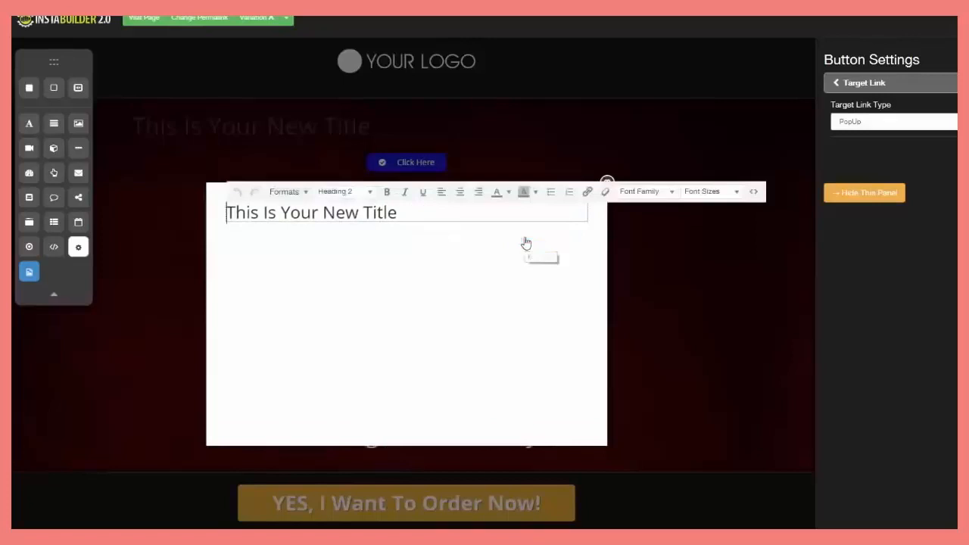
left_click(460, 193)
left_click(453, 282)
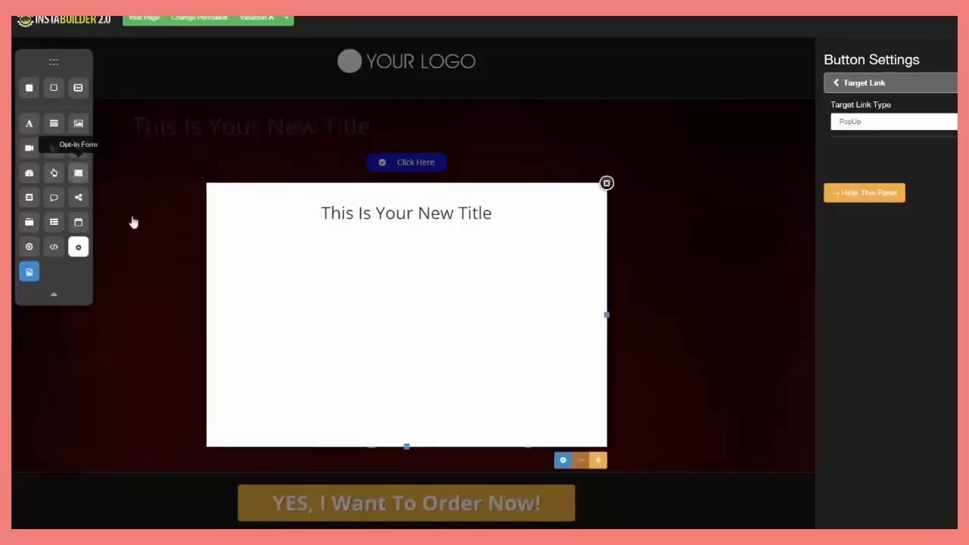
Add an opt-in form and, above it, a text element under the popup's title, and close the popup.
left_click_drag(133, 222, 433, 264)
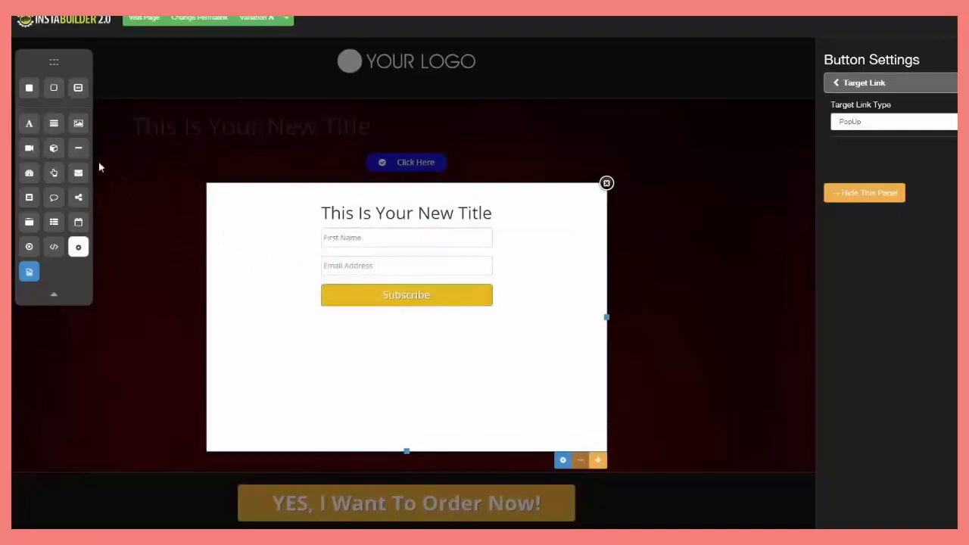
left_click_drag(54, 125, 359, 231)
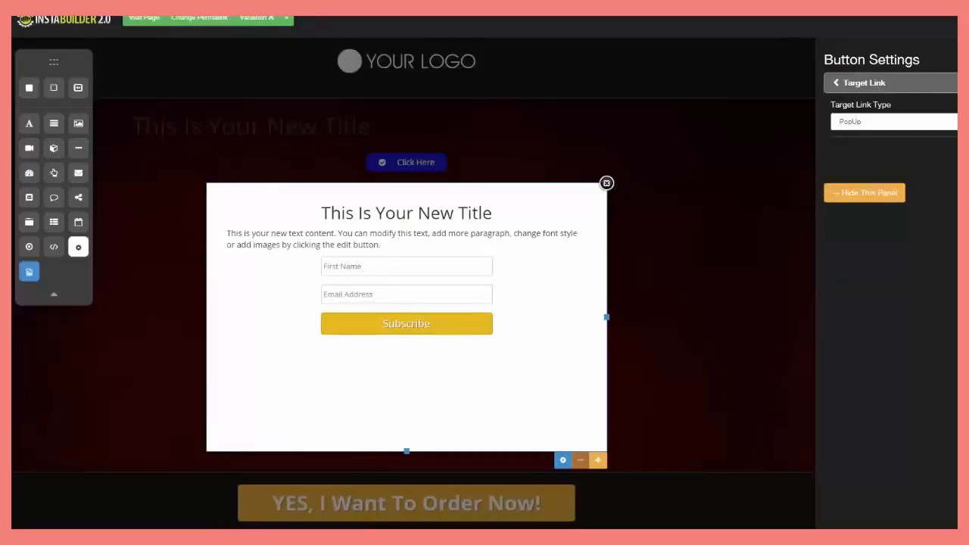
left_click(864, 193)
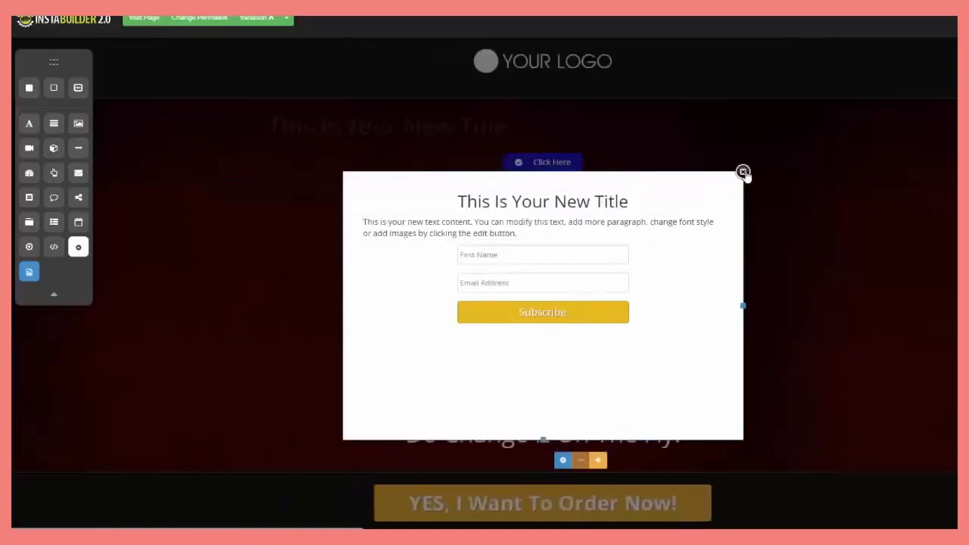
left_click(742, 170)
Delete the empty element below the Click Here button and the video placeholder above "Do Change It On The Fly!".
left_click(709, 192)
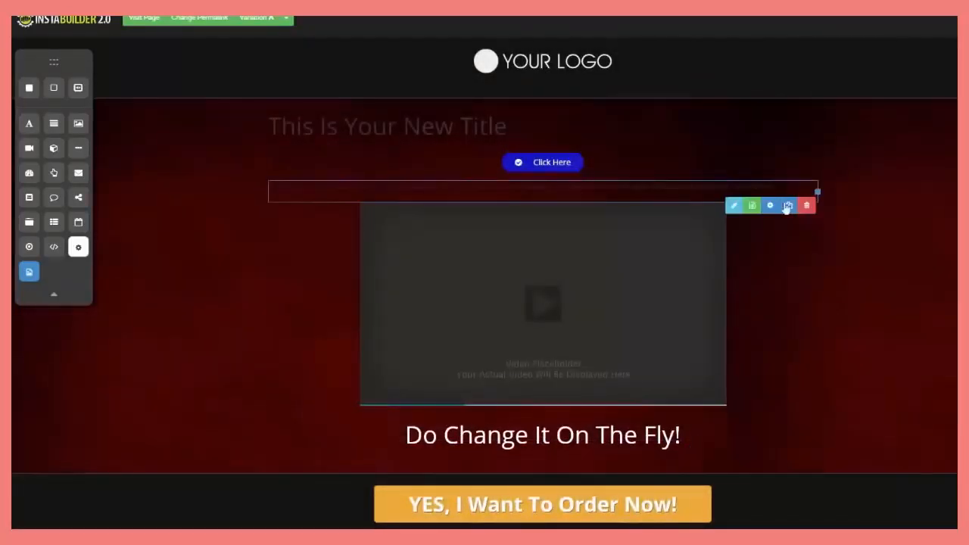
left_click(751, 206)
left_click(571, 62)
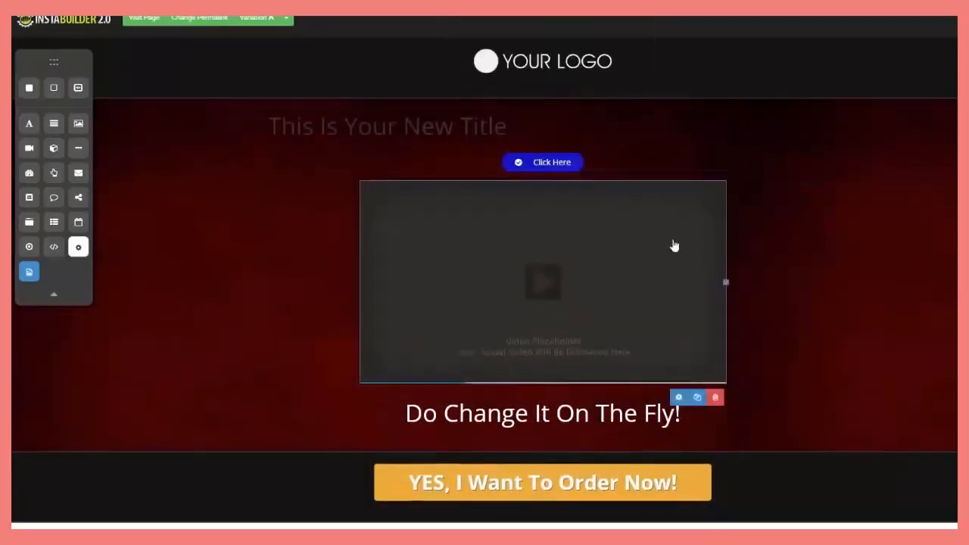
left_click(714, 397)
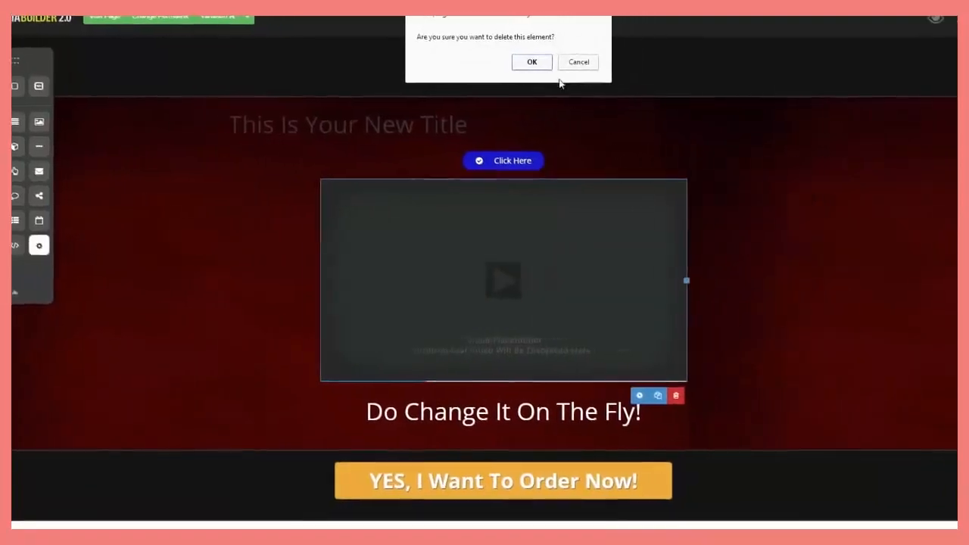
left_click(570, 63)
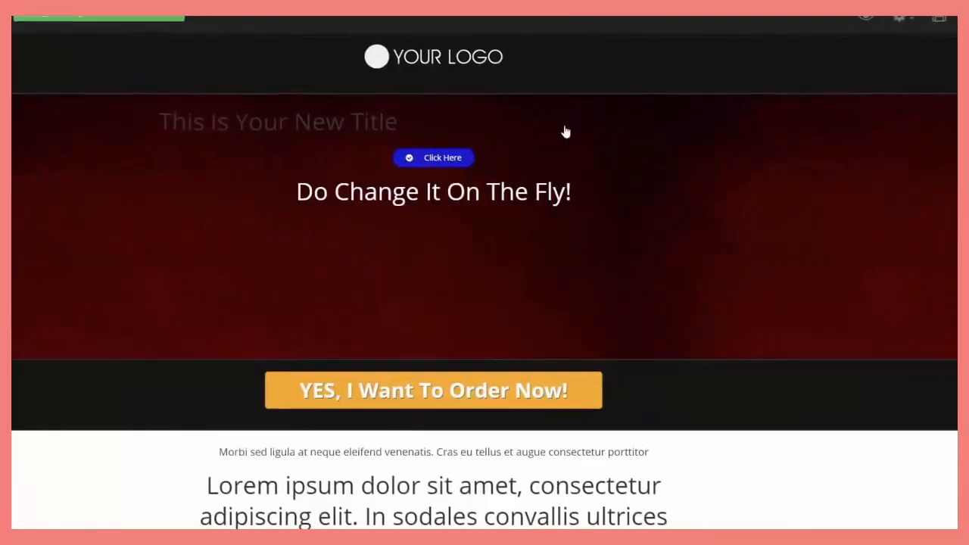
Change the page template to the blue sales page with the headline "Your Fancy Headline Goes Here...".
left_click(884, 25)
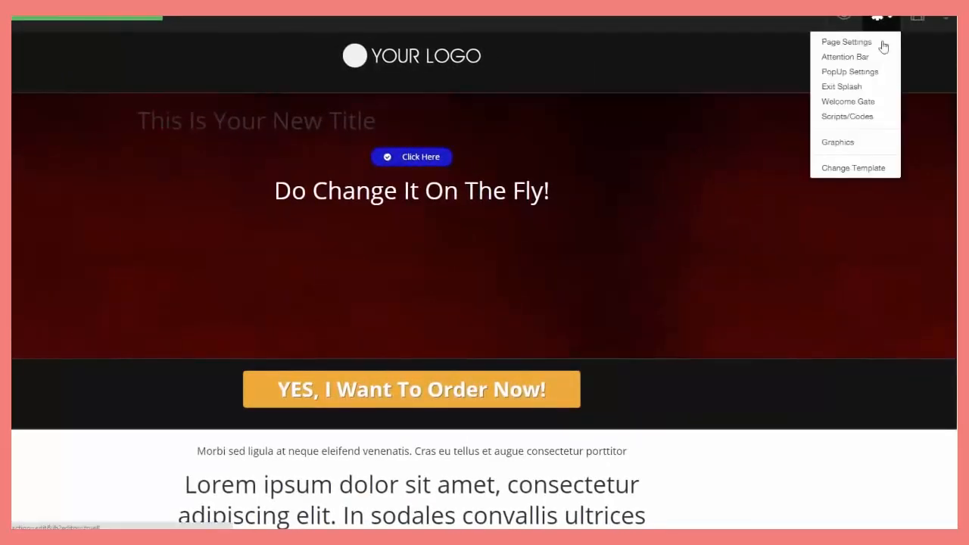
left_click(865, 169)
left_click(435, 85)
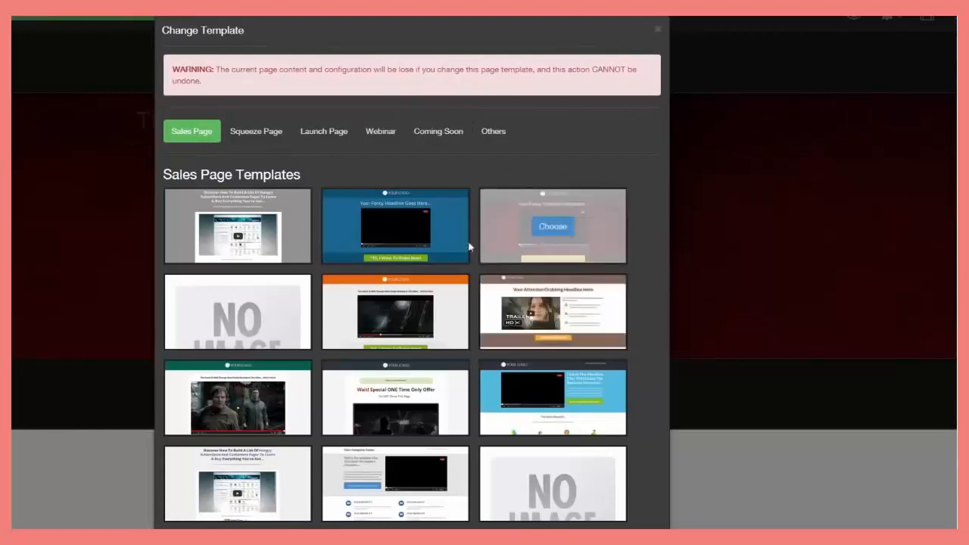
mouse_move(451, 242)
left_click(396, 226)
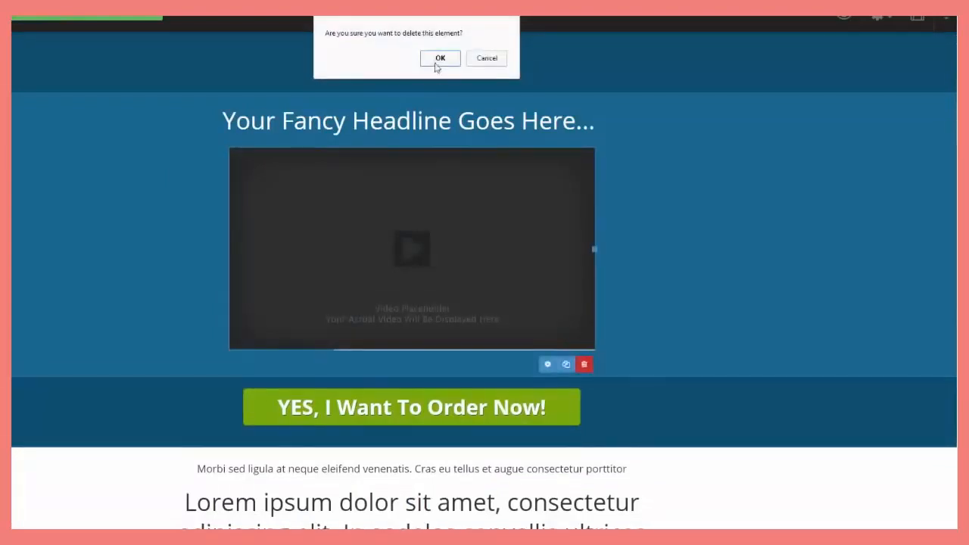
Delete the video placeholder and the "Your Fancy Headline Goes Here..." headline from the blue section.
left_click(436, 59)
left_click(676, 151)
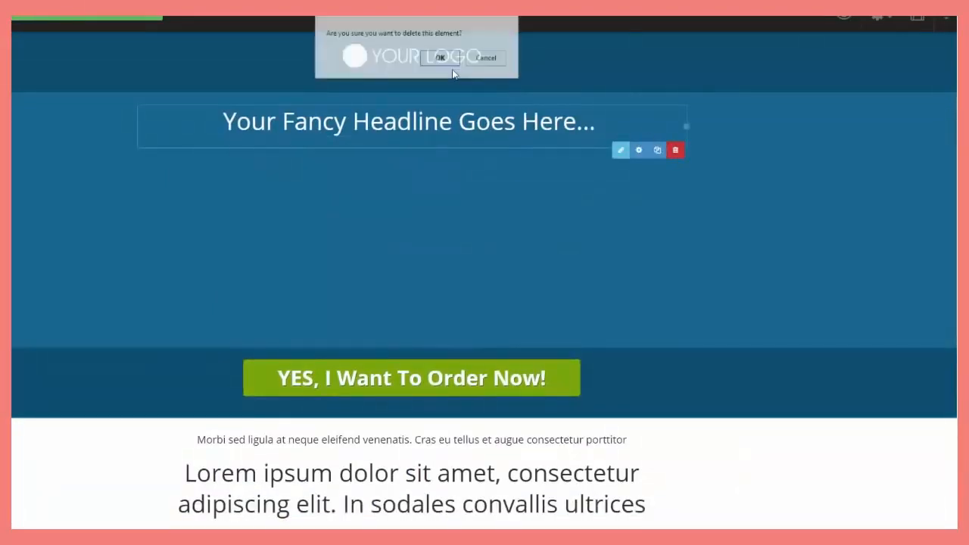
left_click(437, 59)
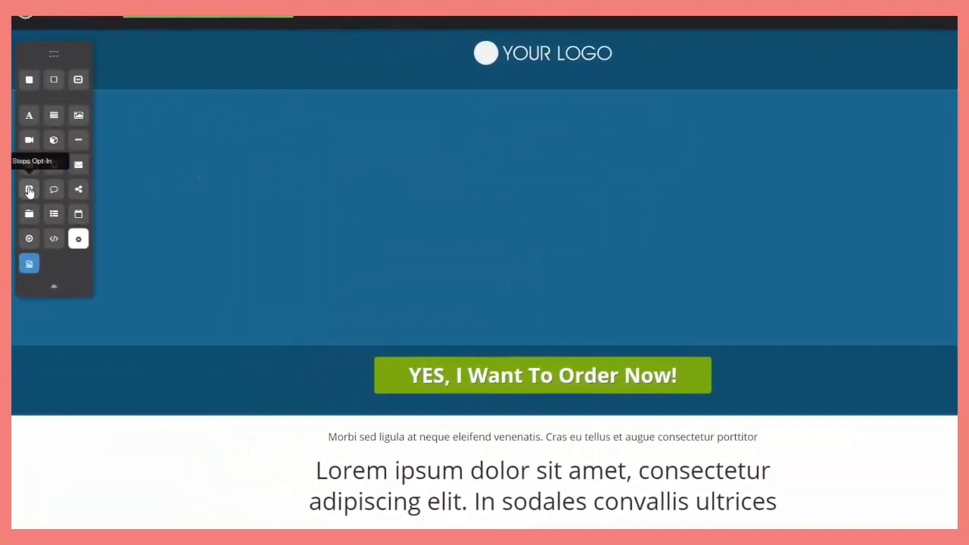
Add a steps opt-in element to the blue section and go through its stages to the registration form.
left_click_drag(29, 189, 661, 174)
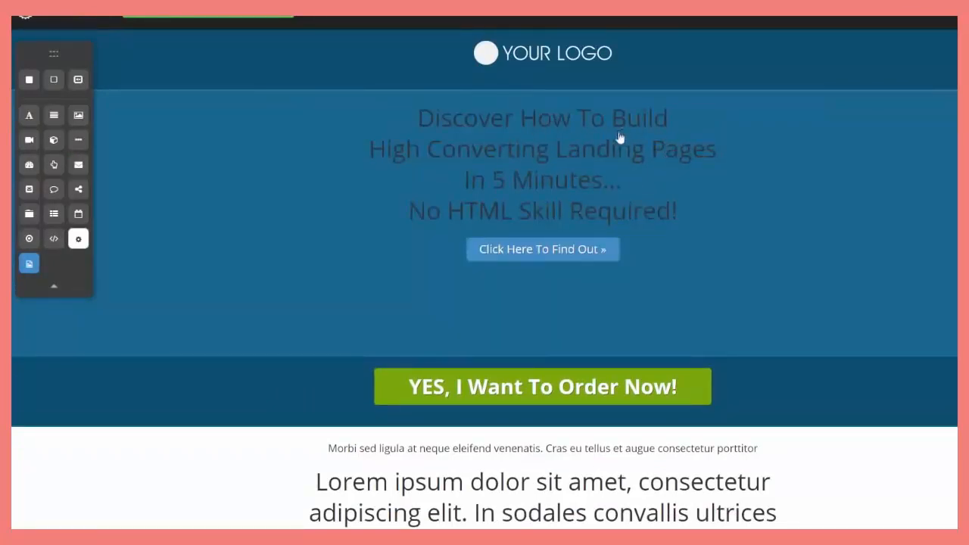
mouse_move(609, 252)
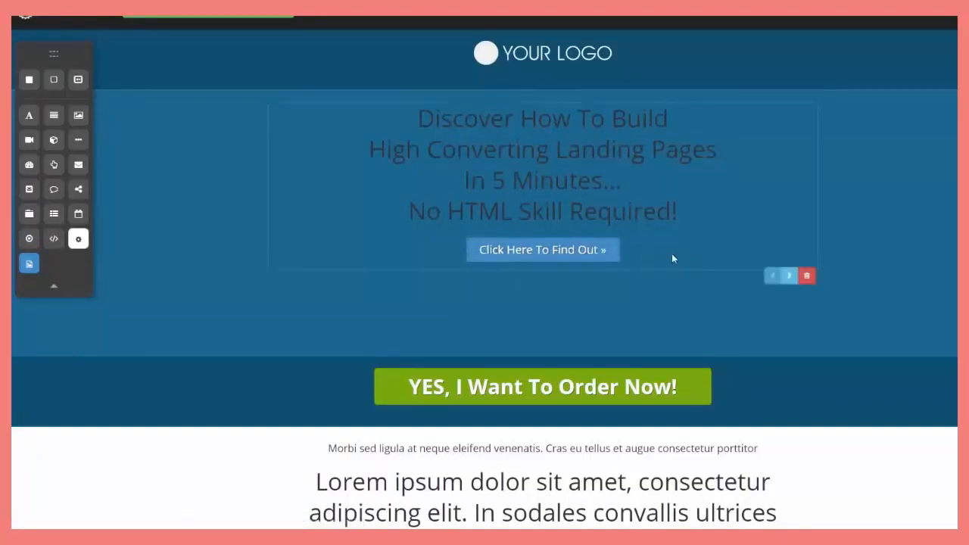
left_click(791, 277)
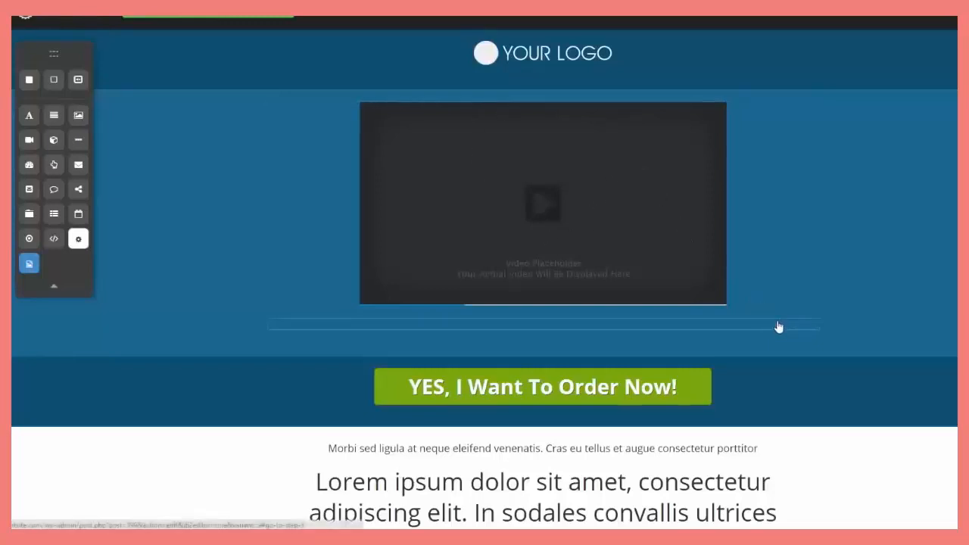
mouse_move(778, 326)
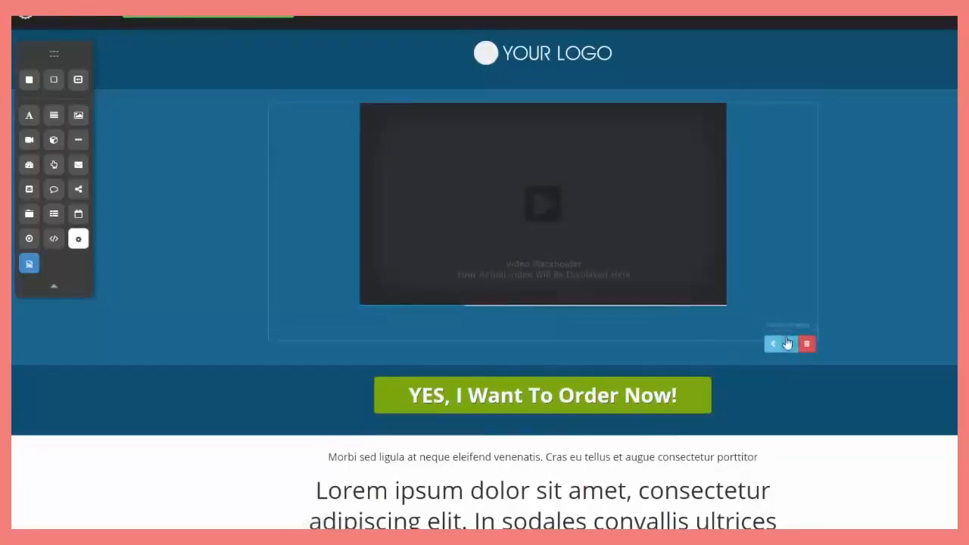
left_click(789, 346)
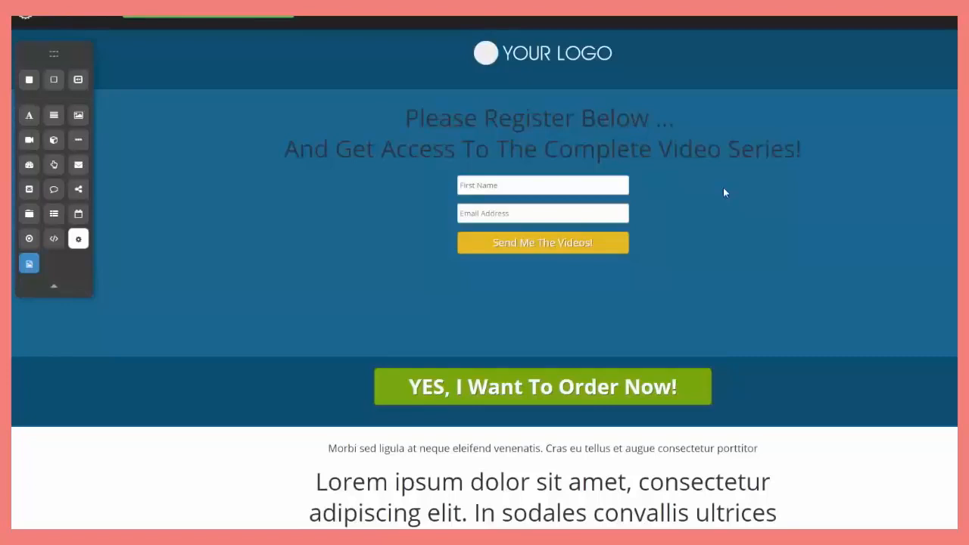
Delete the "Please Register Below" heading and the whole steps opt-in element.
mouse_move(757, 173)
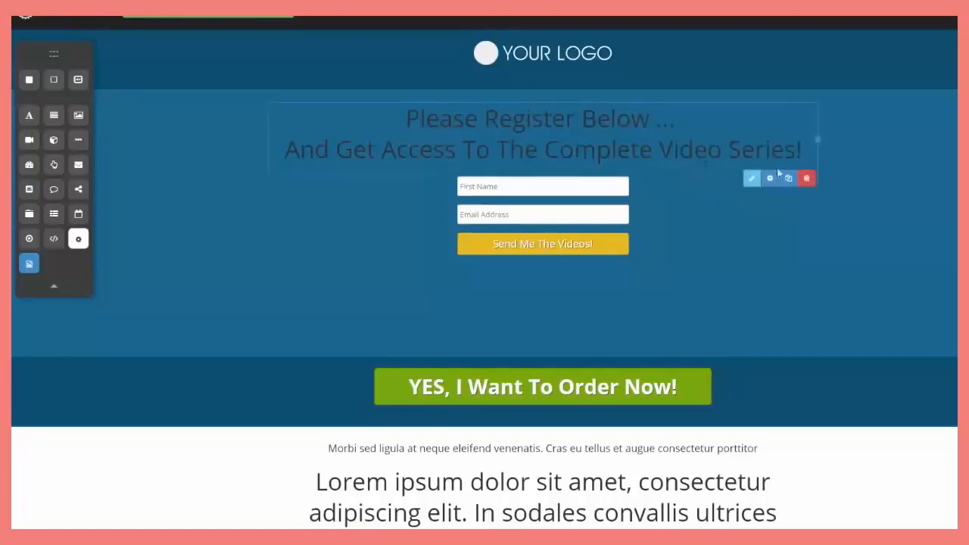
left_click(808, 178)
left_click(588, 59)
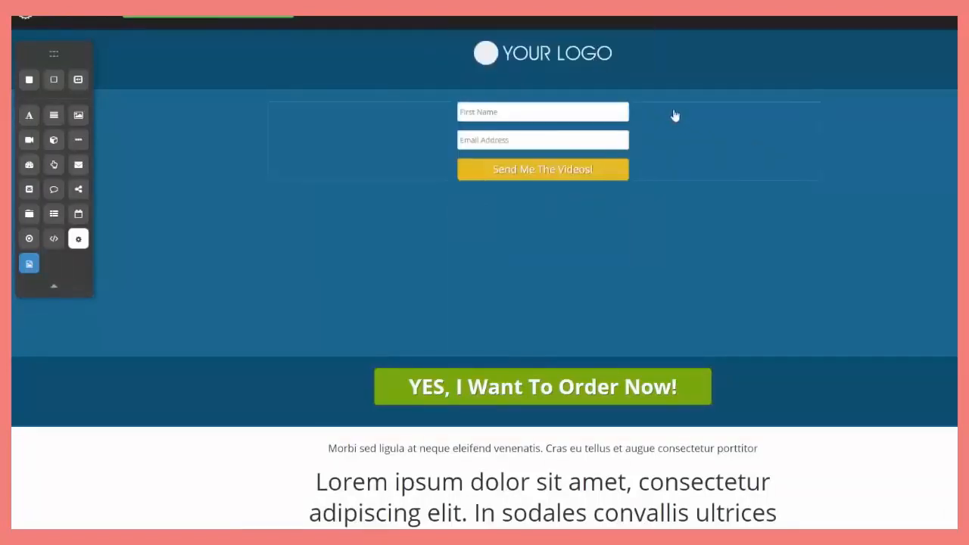
left_click(807, 194)
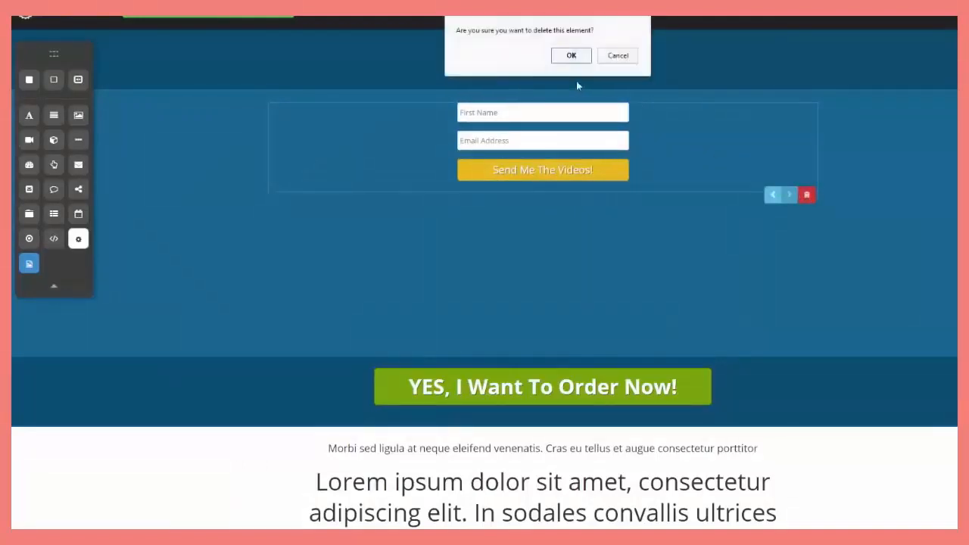
left_click(569, 55)
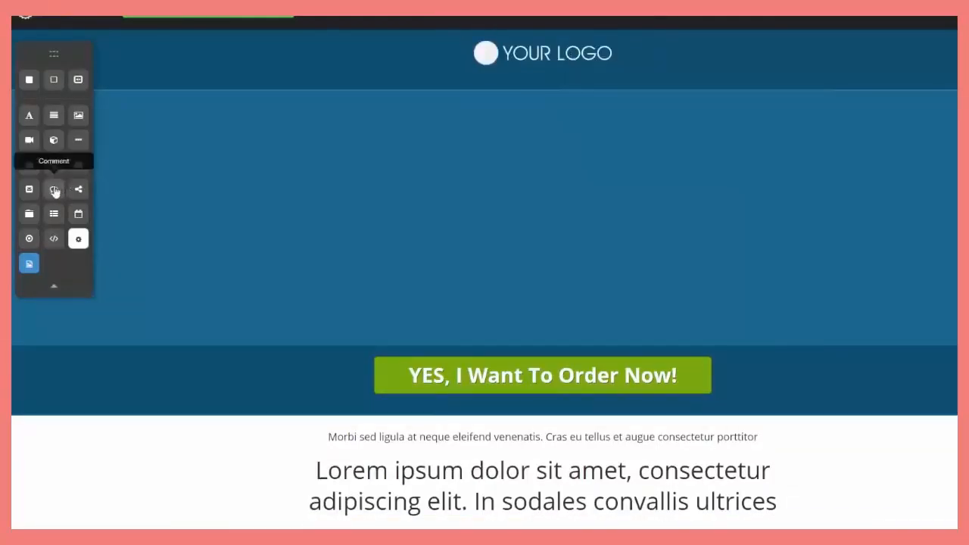
Add a comment element to the blue section and a social share element below it.
left_click_drag(53, 189, 553, 217)
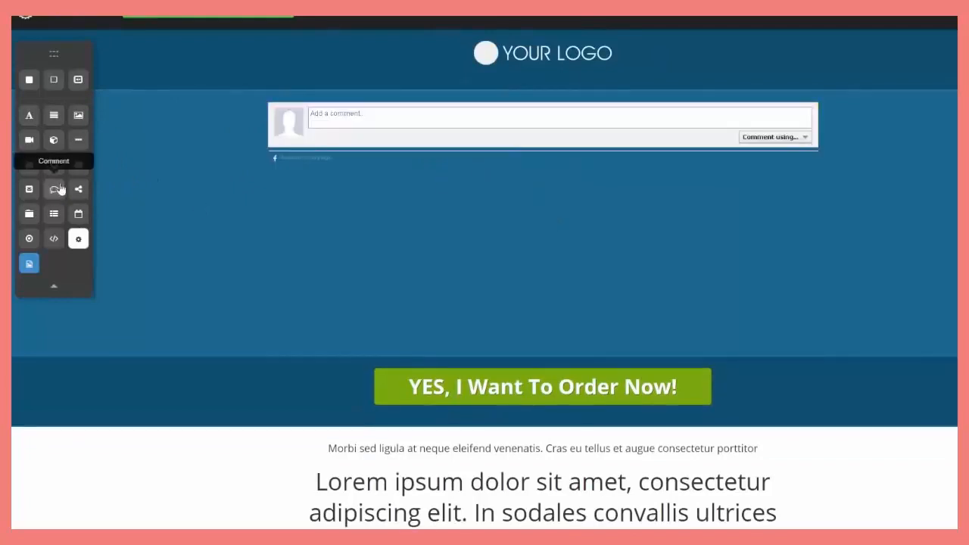
left_click_drag(73, 190, 390, 209)
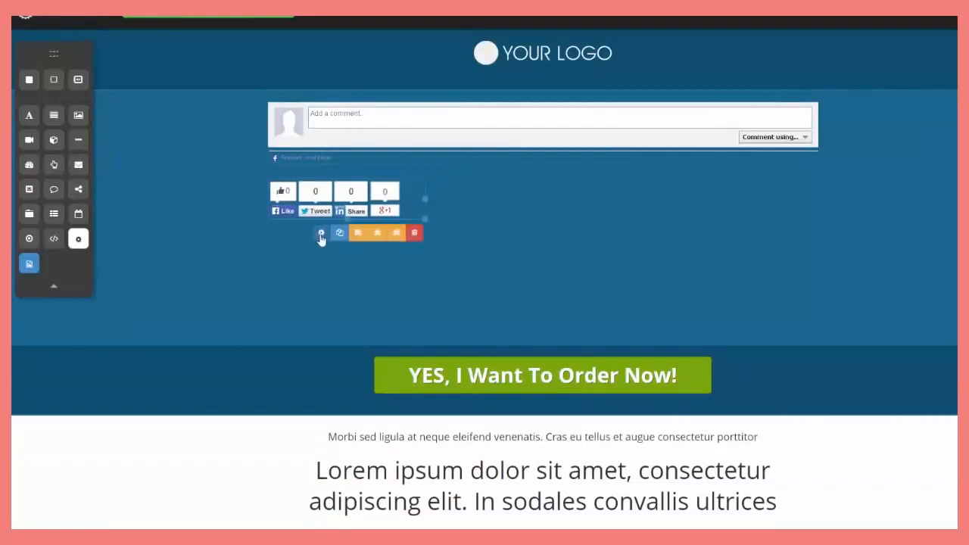
Set the social share button style to Small and exclude the LinkedIn button.
left_click(324, 232)
left_click(908, 88)
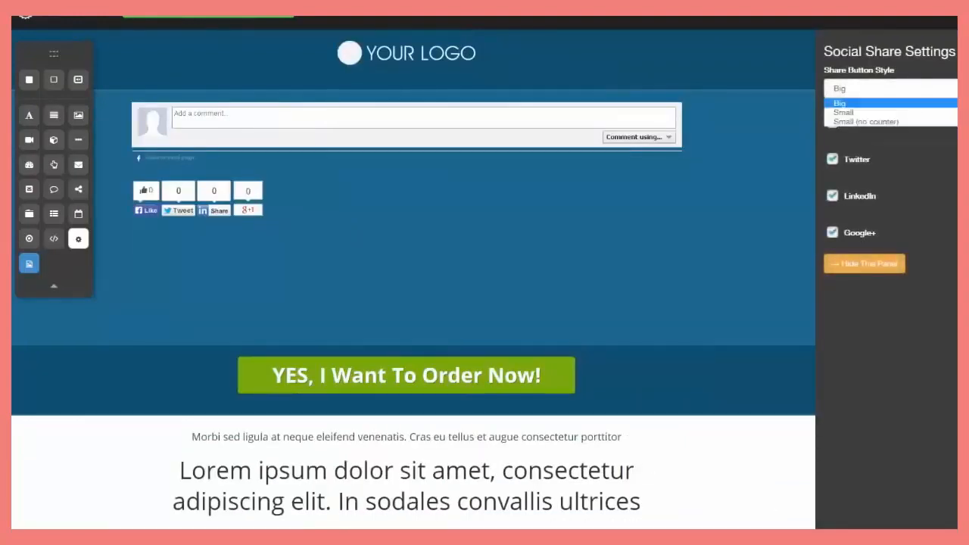
left_click(894, 112)
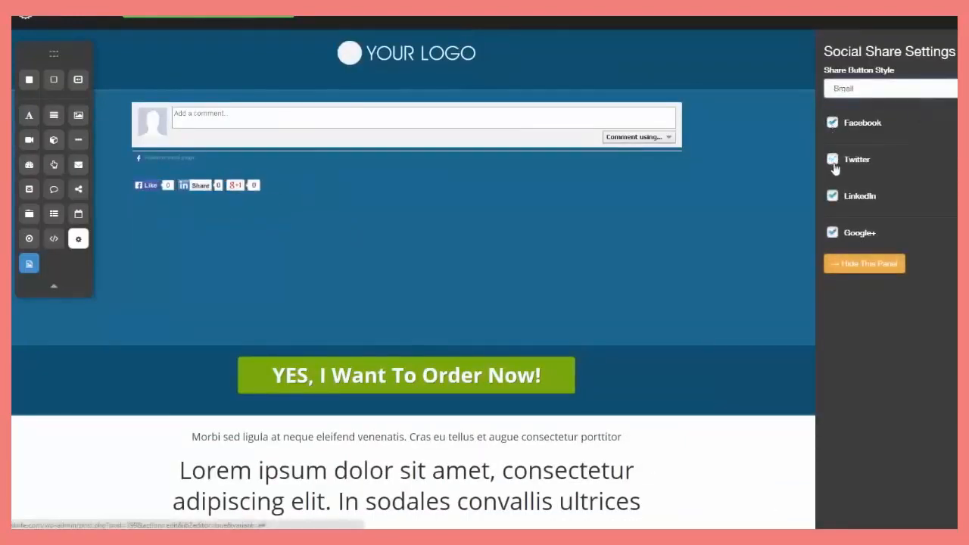
left_click(833, 197)
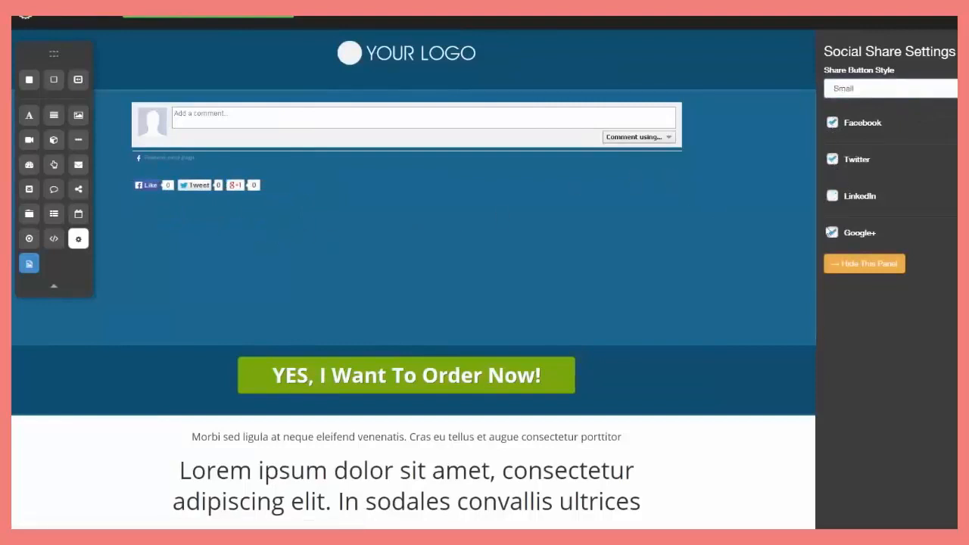
left_click(865, 263)
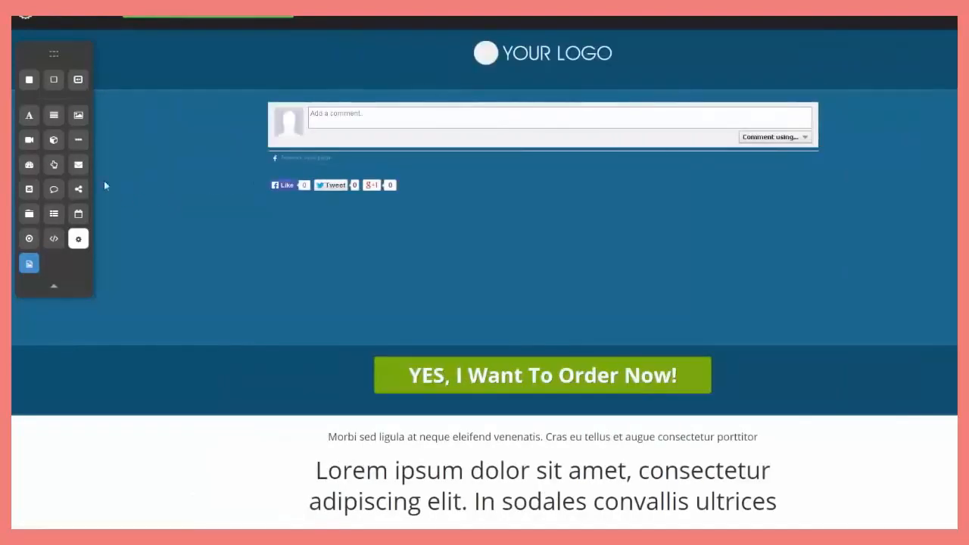
Add a tabs element between the comment box and the share buttons, and delete both the comment box and the tabs.
left_click_drag(31, 215, 448, 188)
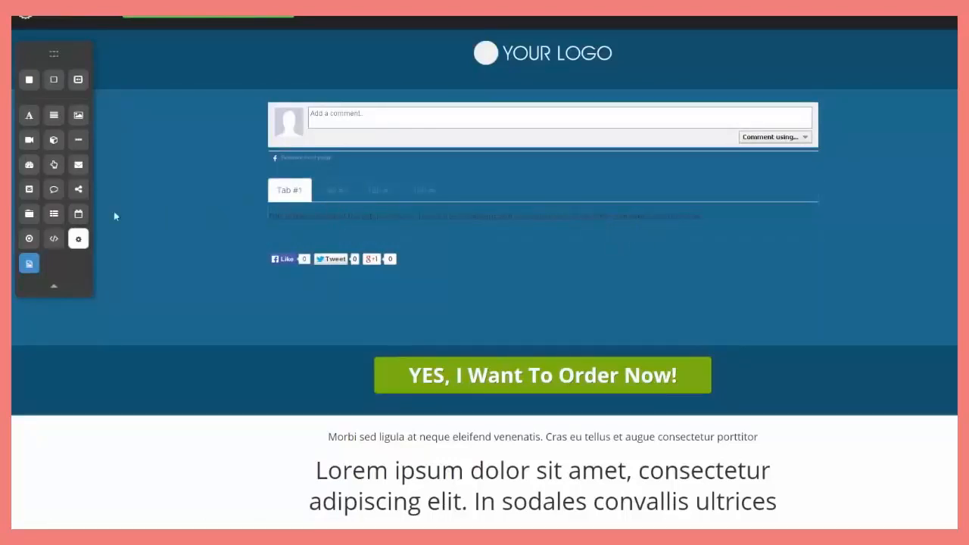
left_click(805, 178)
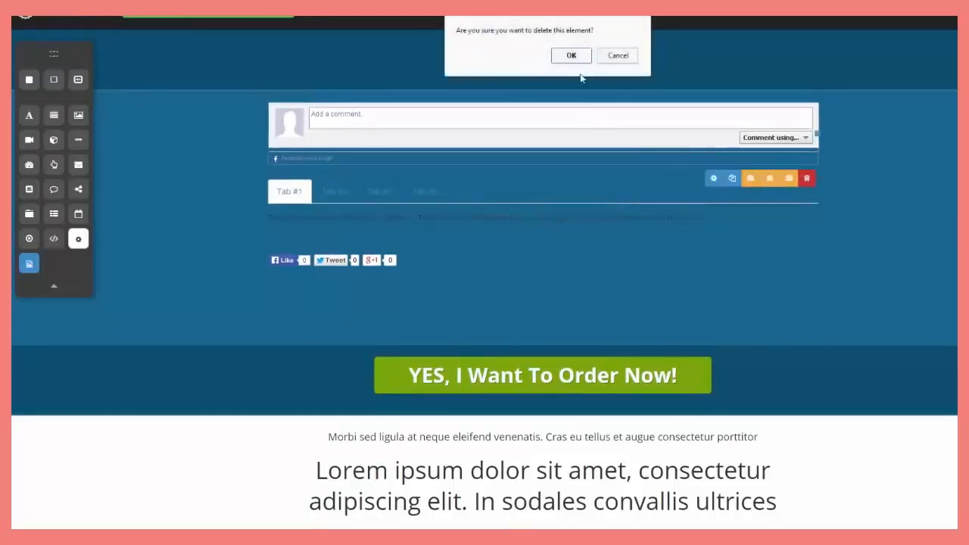
left_click(573, 56)
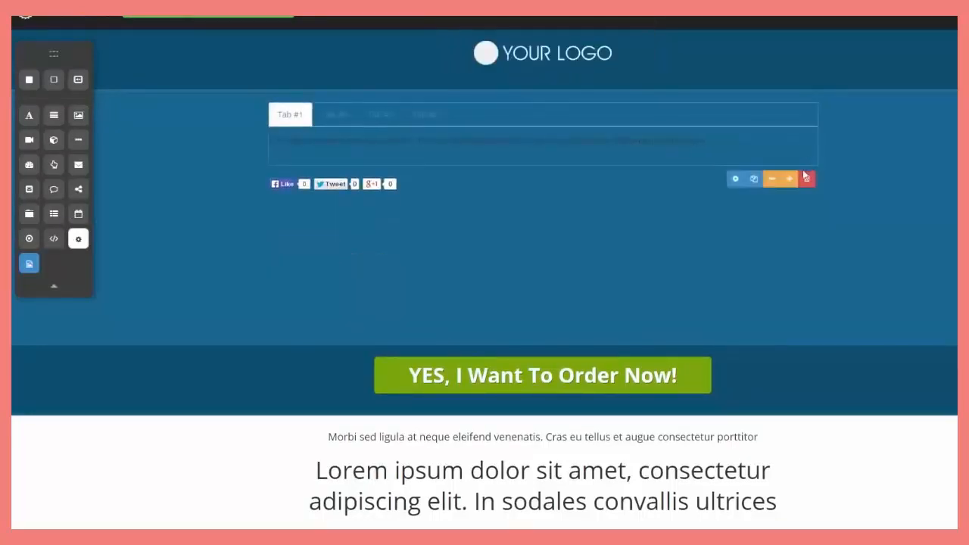
left_click(807, 177)
left_click(569, 56)
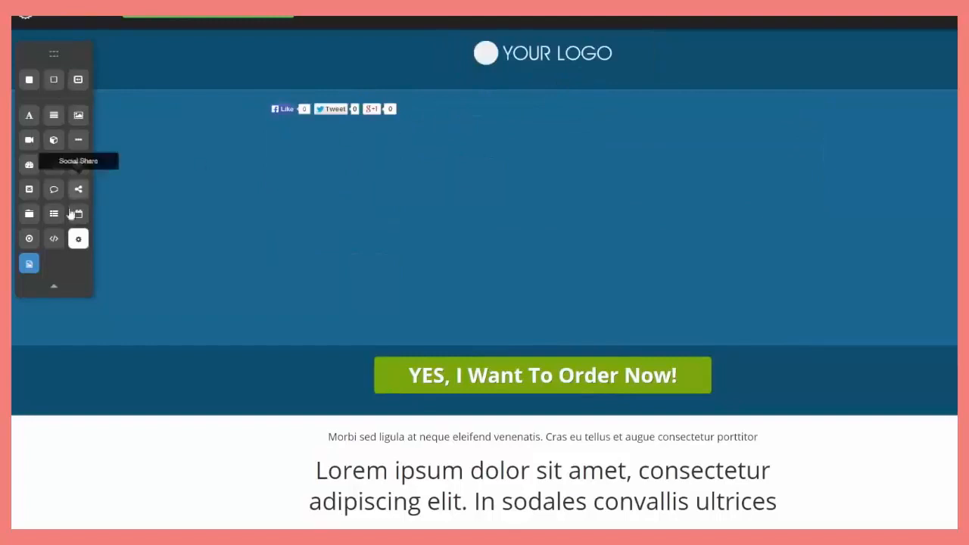
Add a menu element below the social share buttons and assign the Demo Menu to it.
left_click_drag(52, 223, 397, 155)
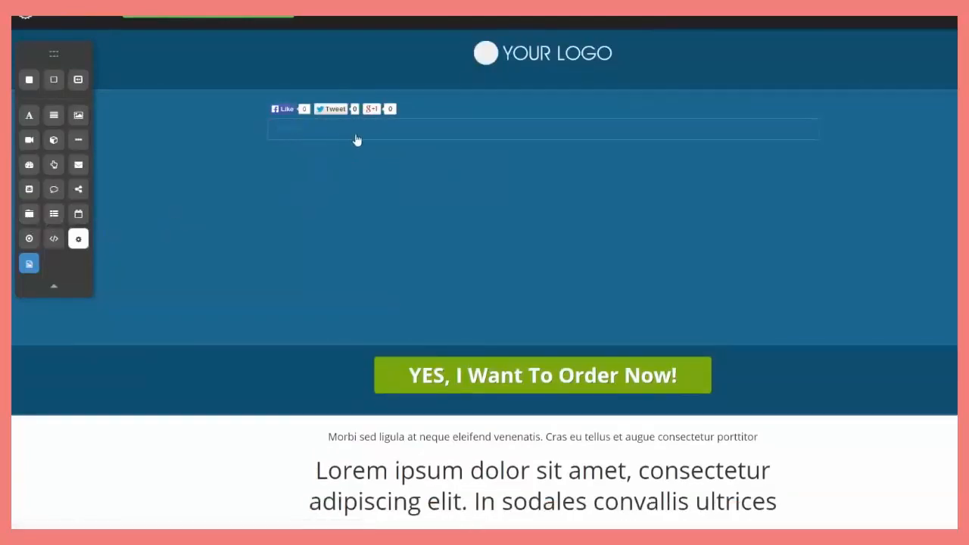
left_click(715, 156)
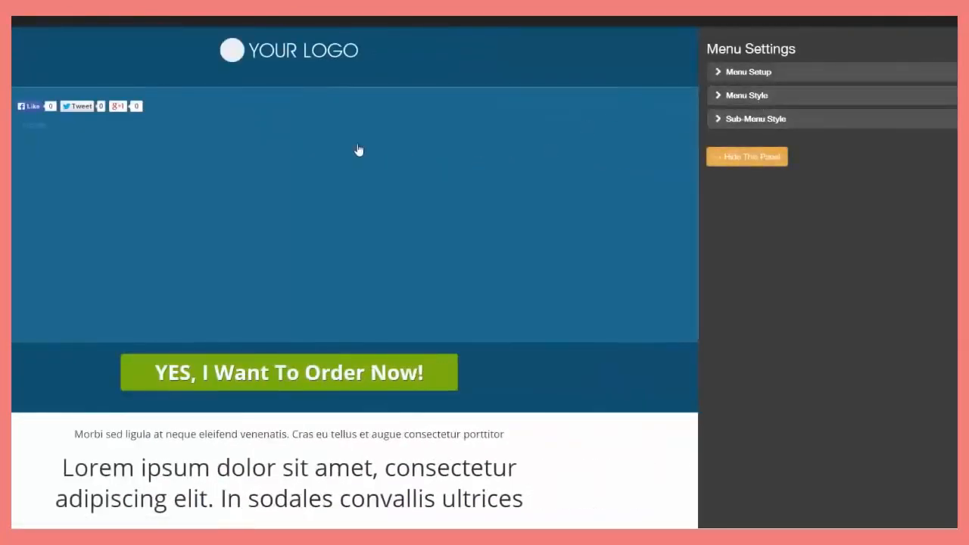
left_click(717, 74)
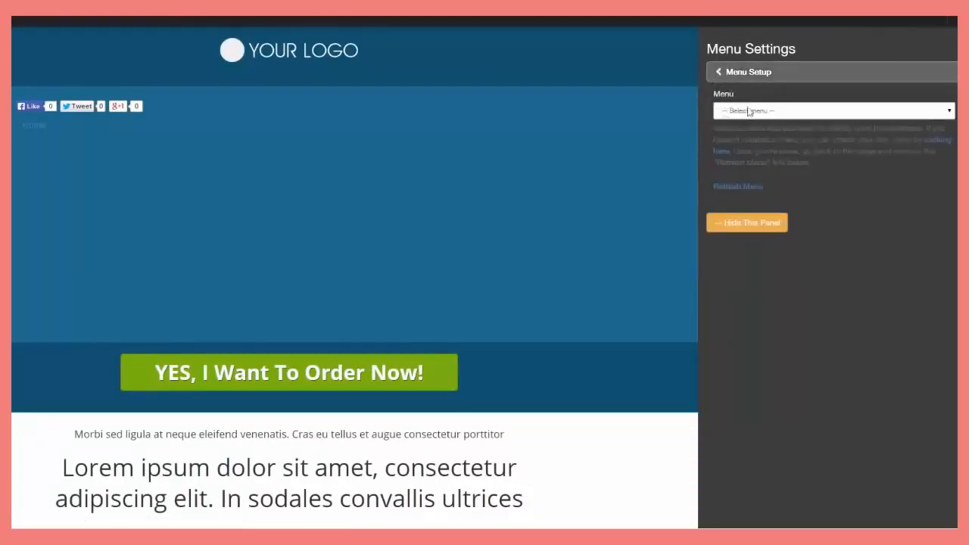
left_click(945, 114)
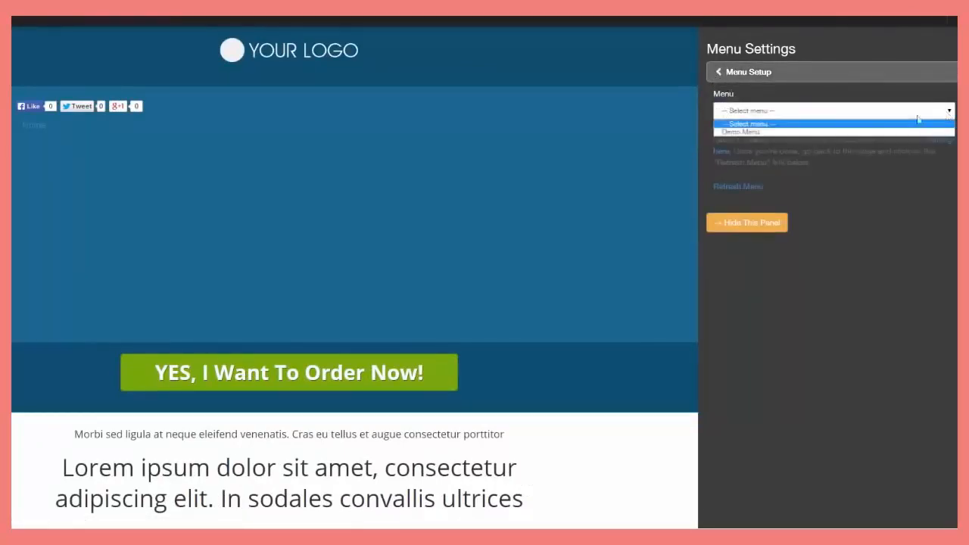
left_click(745, 134)
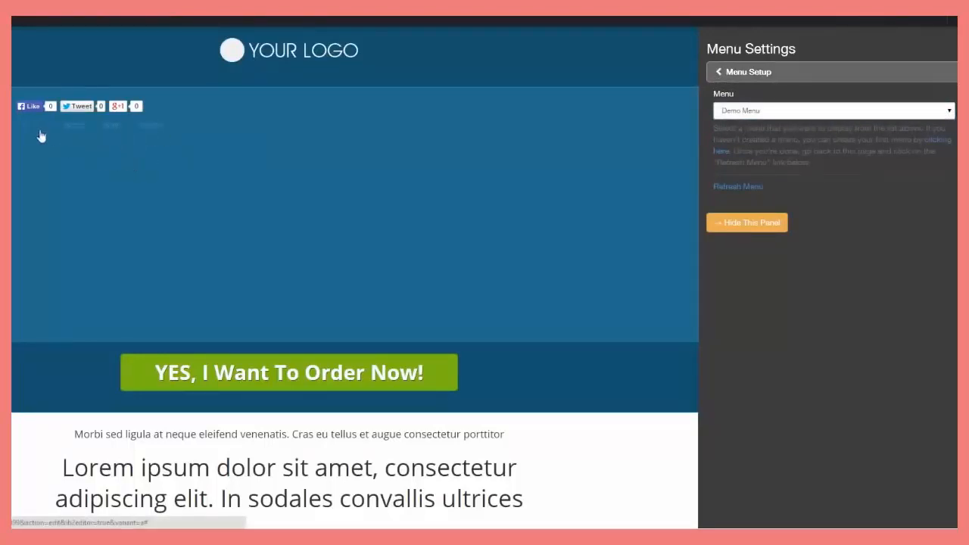
Try the Plain (/w pipe) style on the menu and set its style to Flat-Box.
left_click(720, 74)
left_click(720, 95)
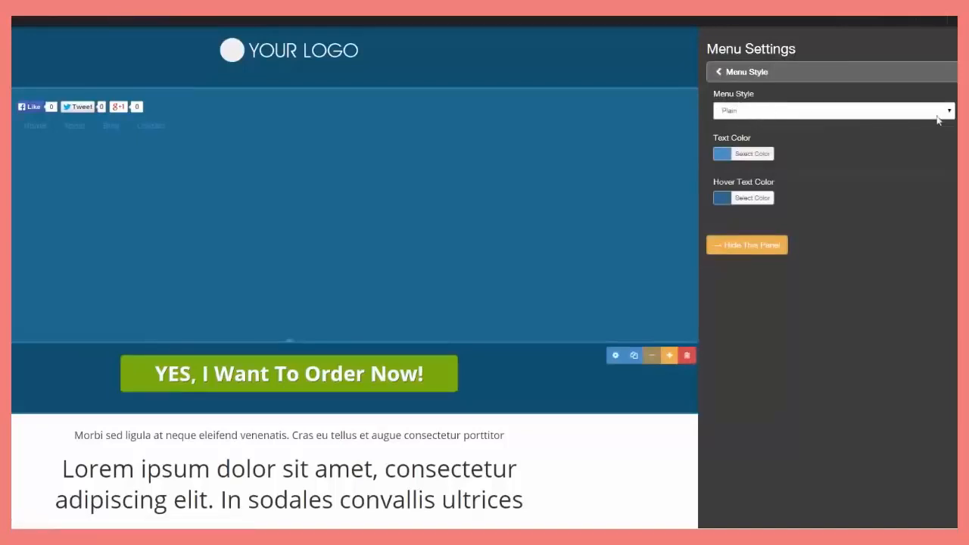
left_click(944, 113)
left_click(921, 132)
left_click(949, 113)
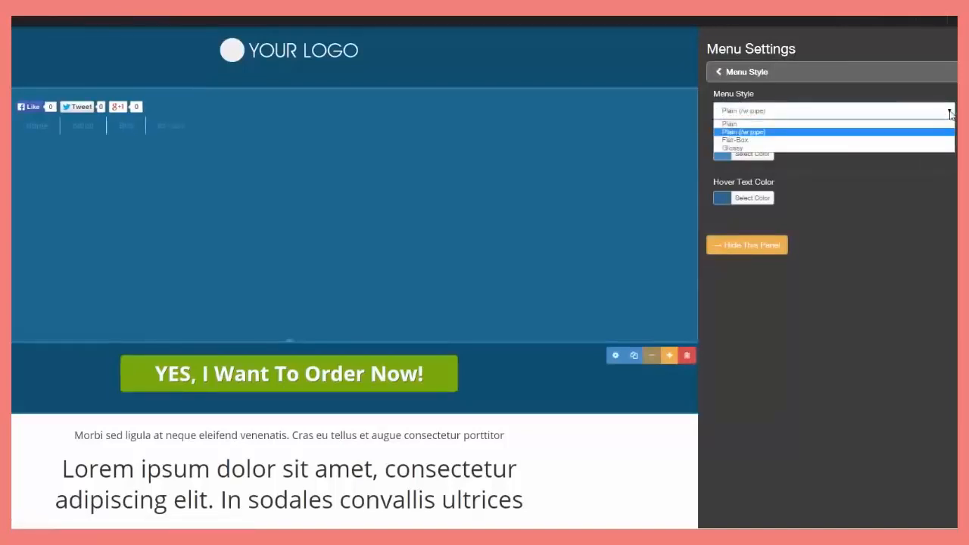
left_click(929, 141)
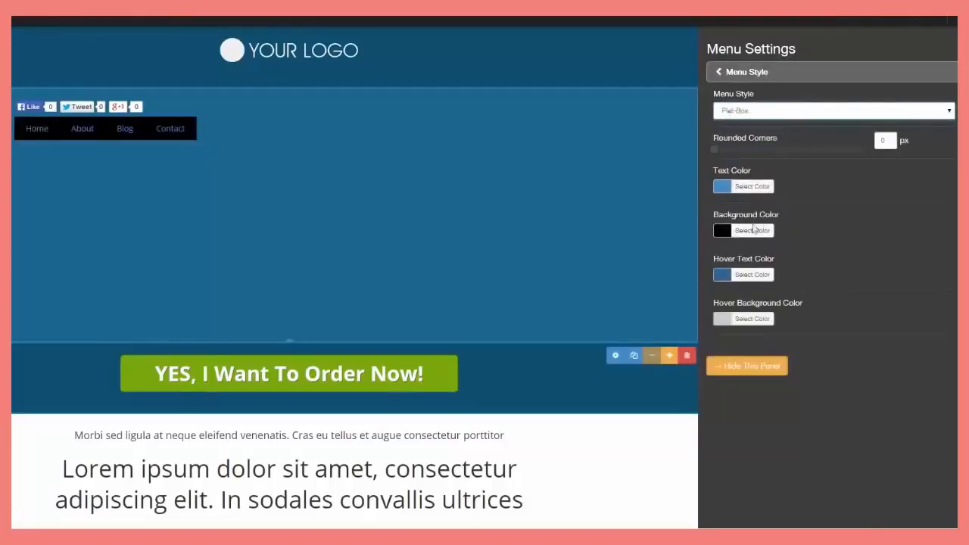
Give the menu a light cyan background and slightly rounded corners, and check the sub-menu style options.
left_click(726, 232)
left_click_drag(727, 255, 784, 317)
left_click(816, 299)
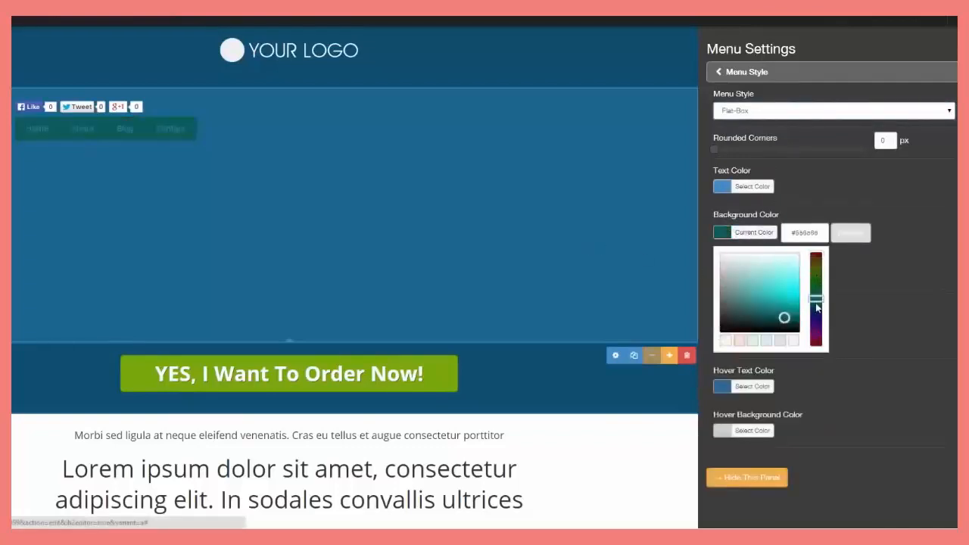
left_click(794, 267)
left_click(759, 148)
left_click(724, 76)
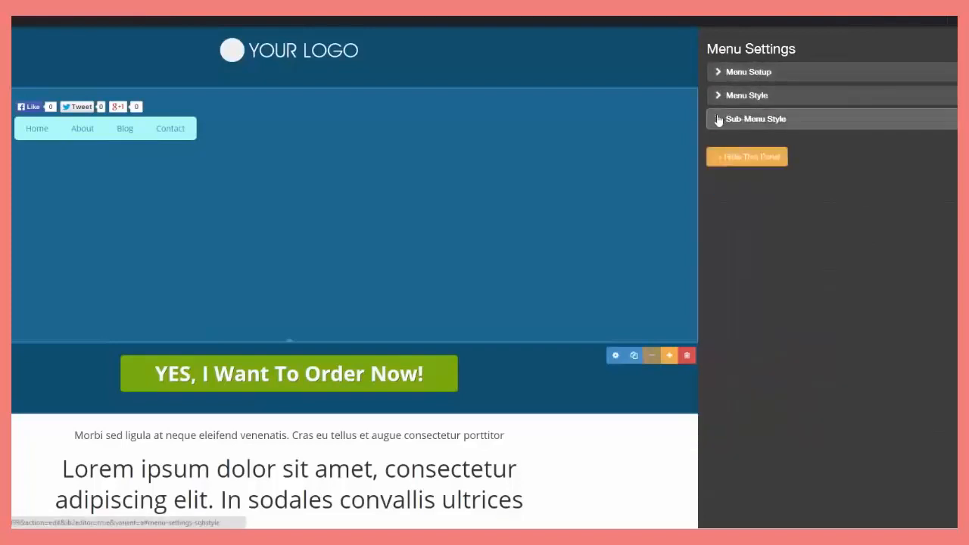
left_click(719, 121)
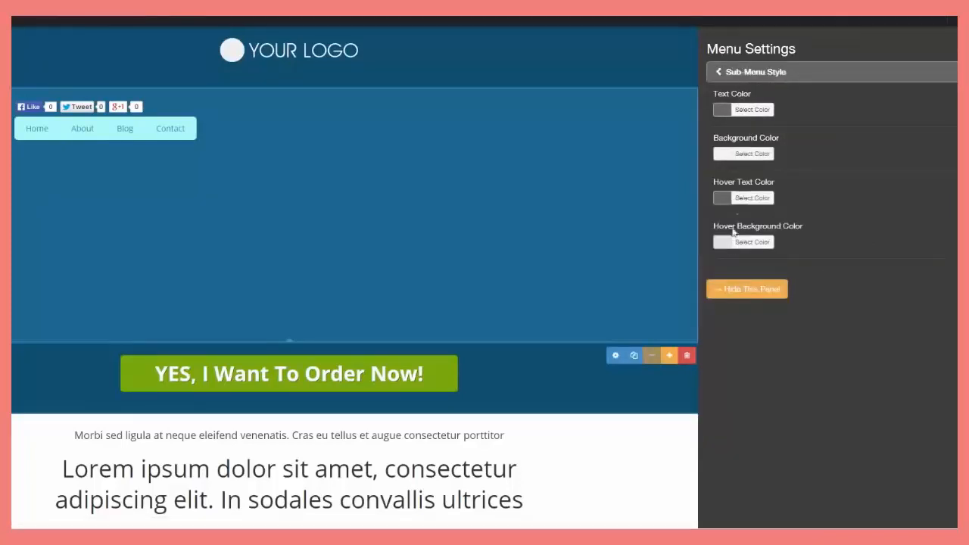
left_click(957, 54)
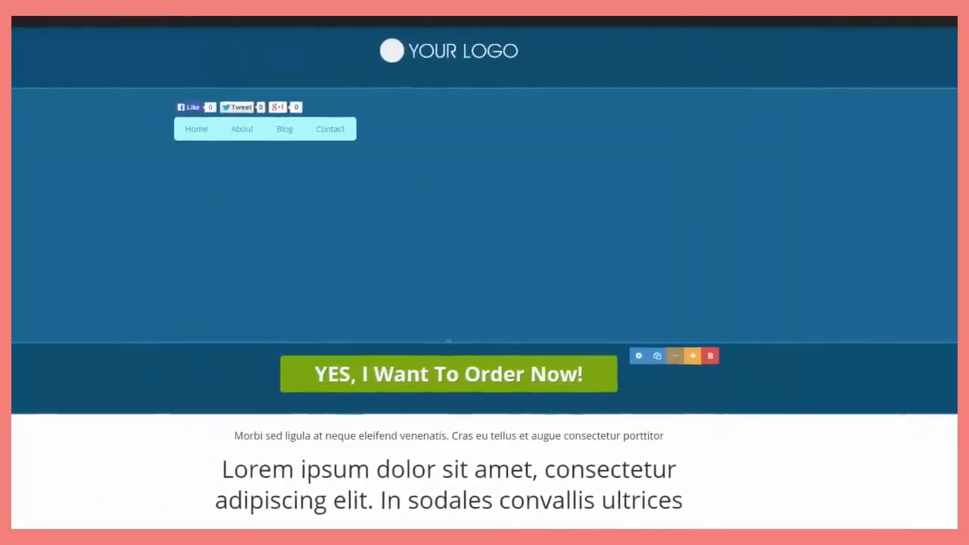
Add a date element below the menu and review its format and font settings.
left_click_drag(78, 213, 489, 169)
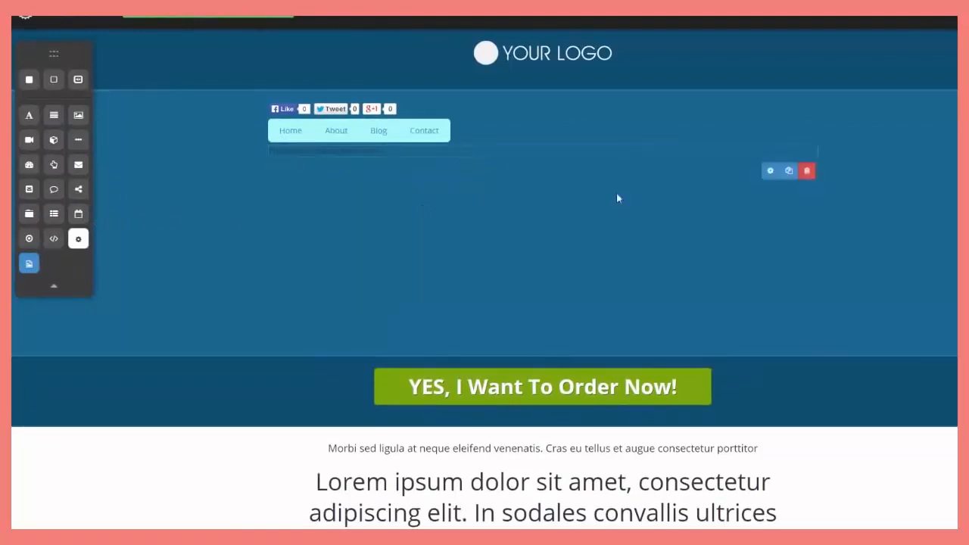
left_click(768, 169)
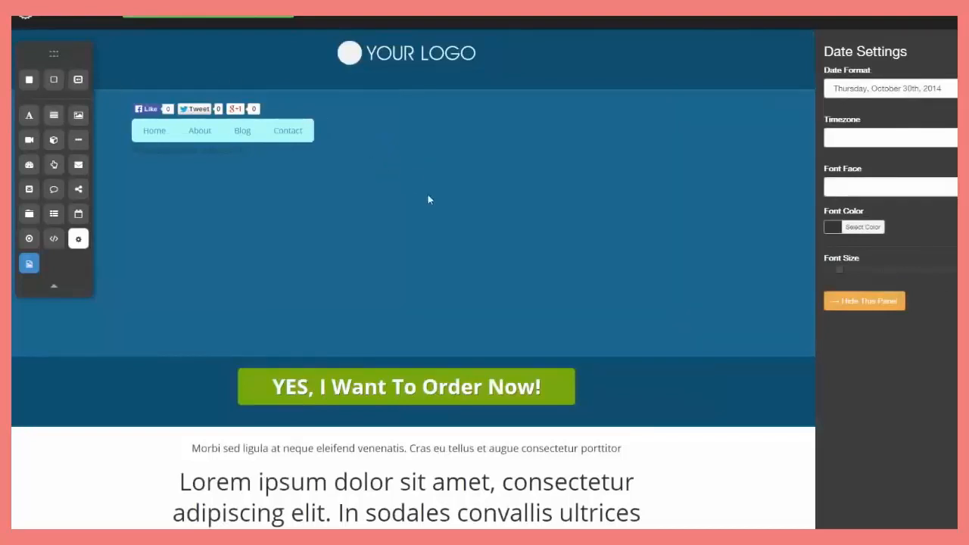
left_click(864, 301)
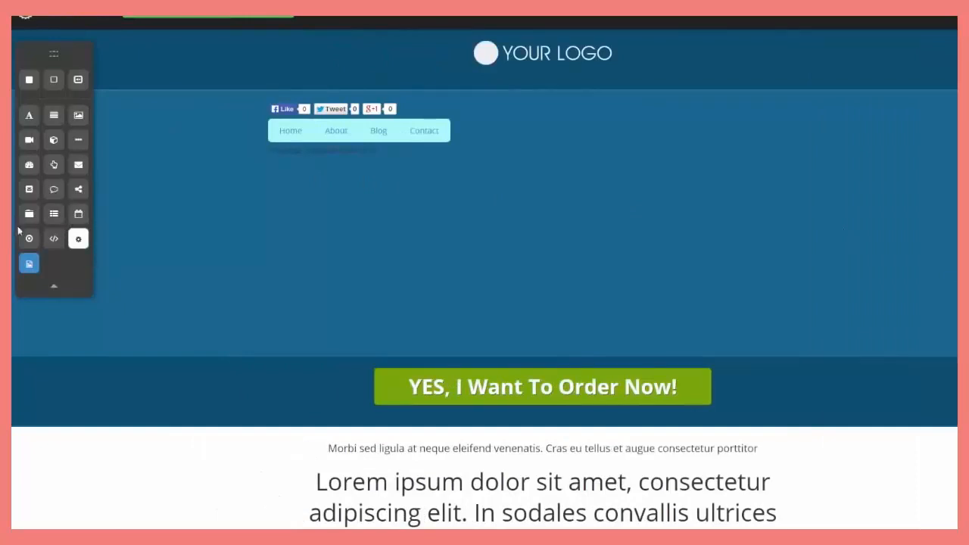
Add a quiz element with radio-button answers below the date and delete it.
left_click_drag(29, 239, 520, 178)
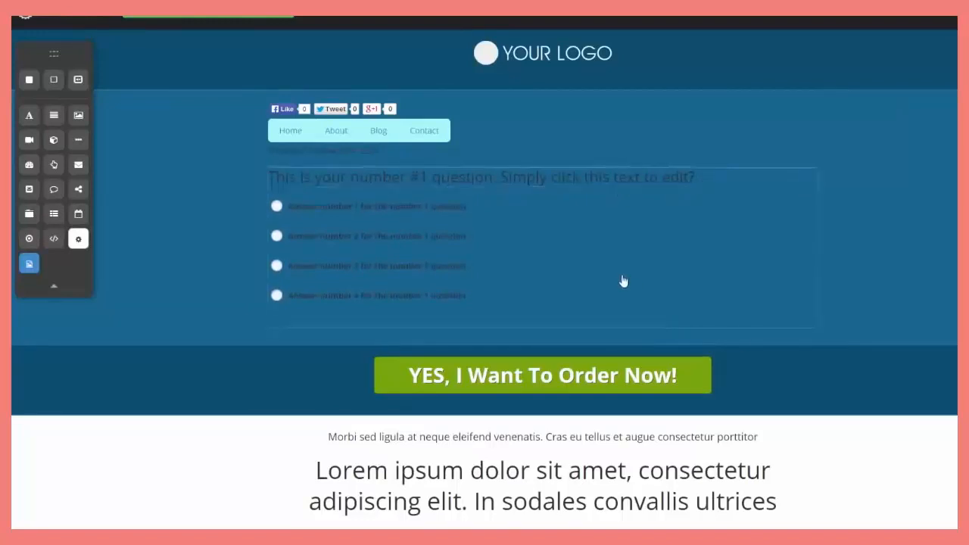
mouse_move(779, 324)
left_click(807, 333)
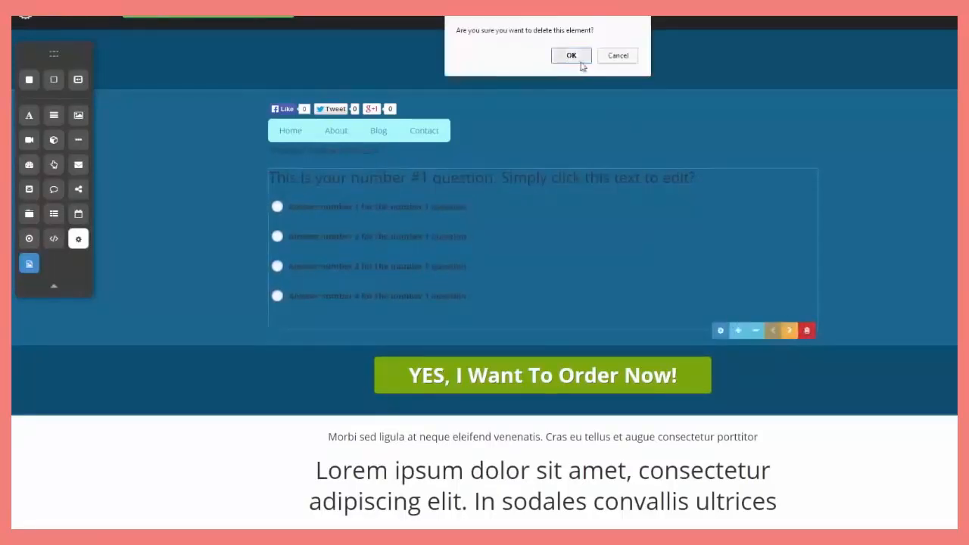
left_click(570, 58)
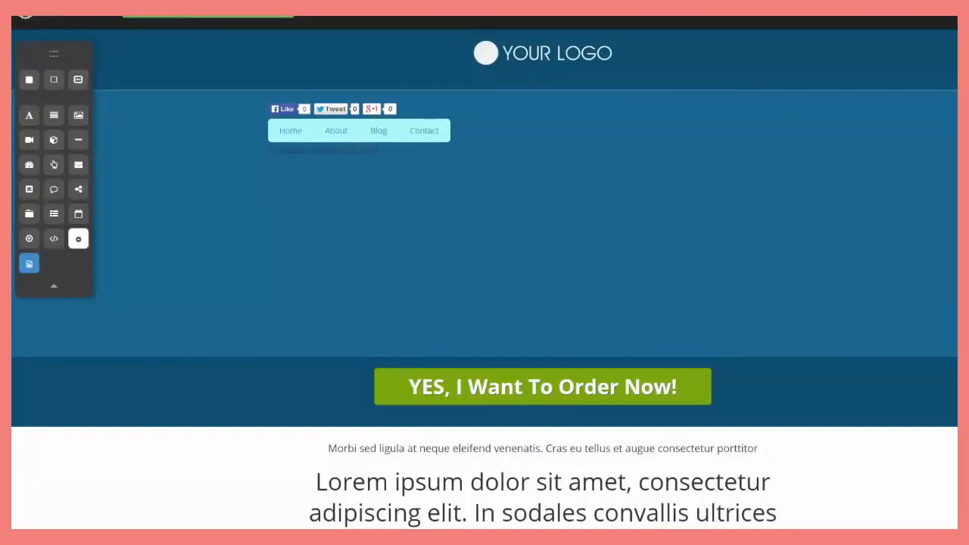
scroll(484, 272, "down", 4)
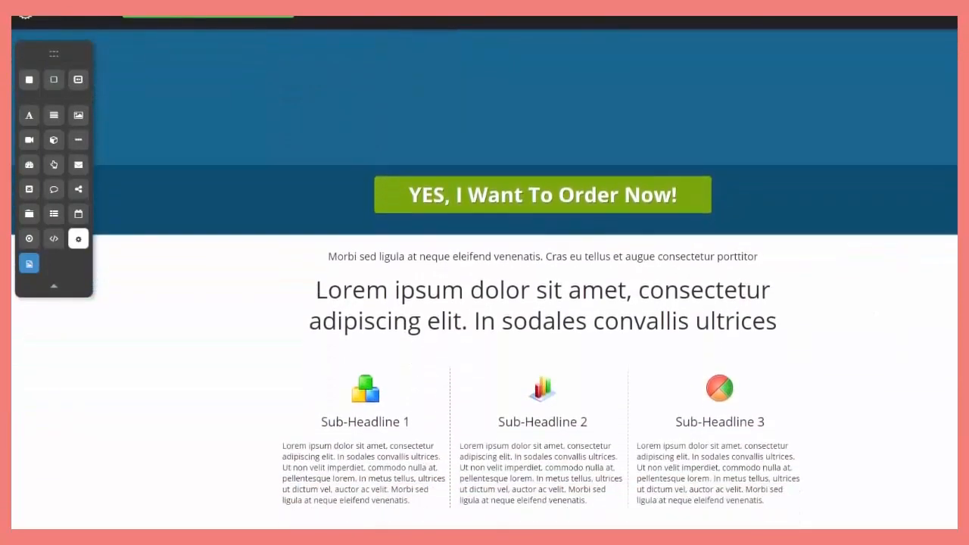
scroll(721, 122, "up", 4)
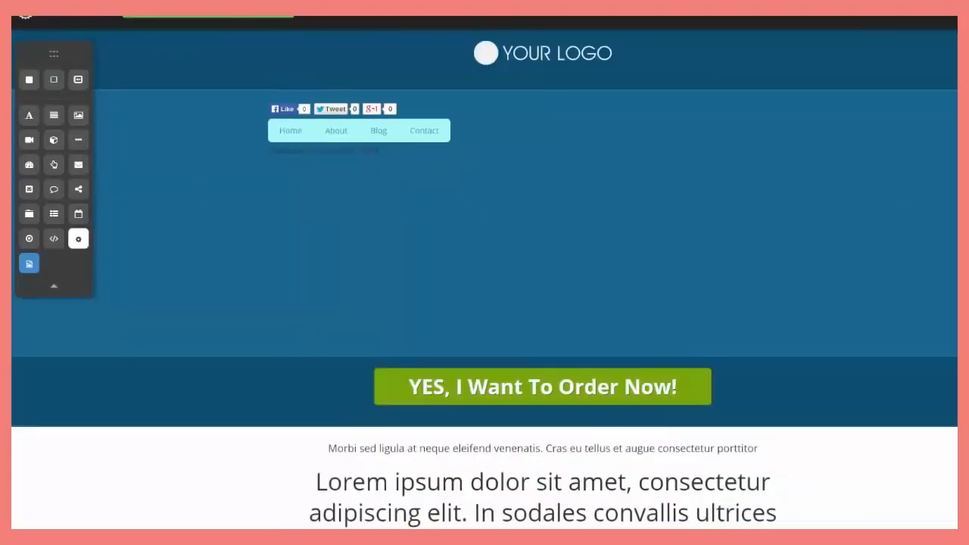
scroll(484, 279, "down", 5)
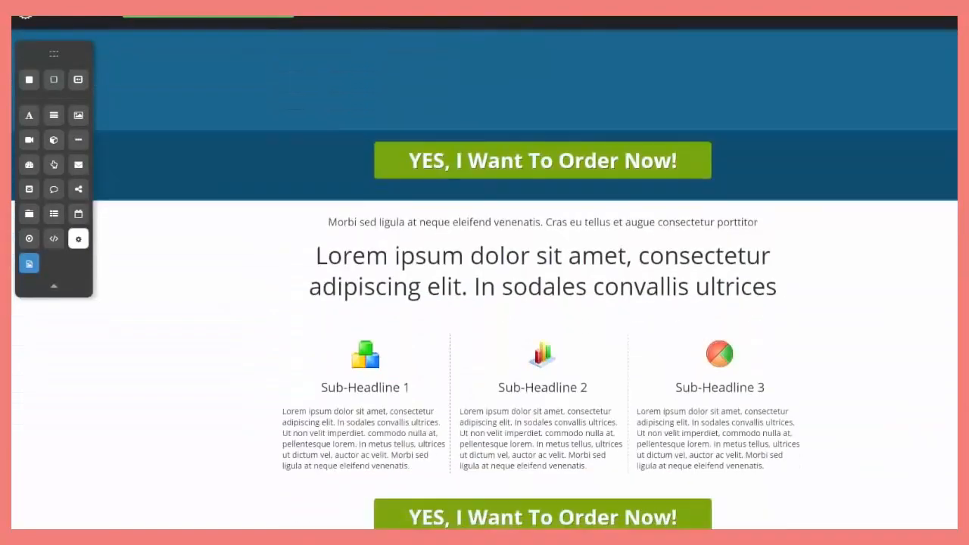
scroll(485, 272, "up", 5)
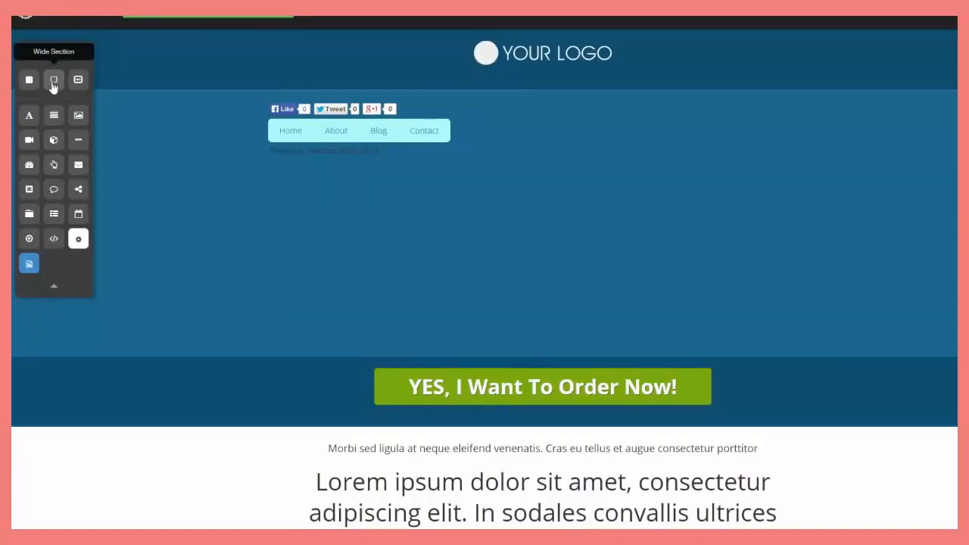
Insert a wide section between the large headline and the three sub-headline columns, and open its section settings.
left_click_drag(53, 88, 423, 349)
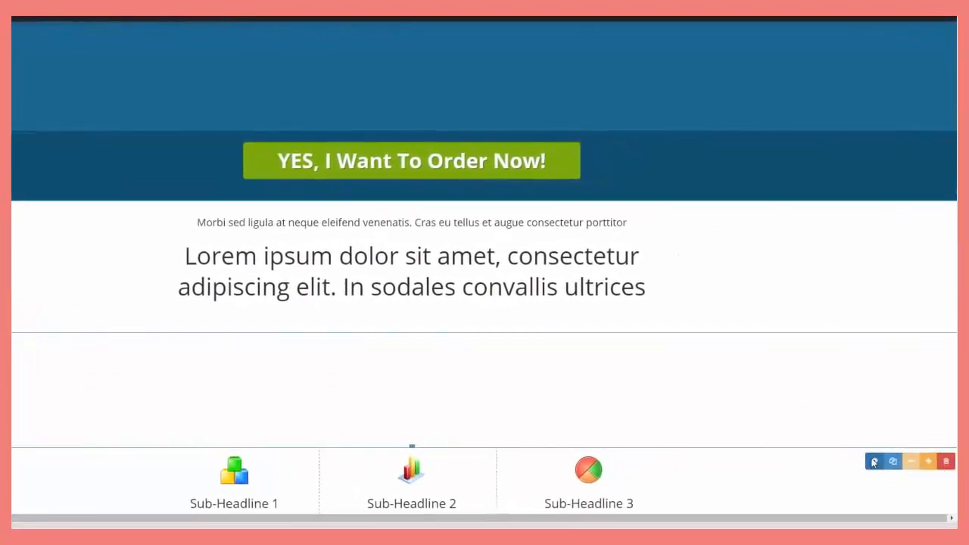
left_click(874, 462)
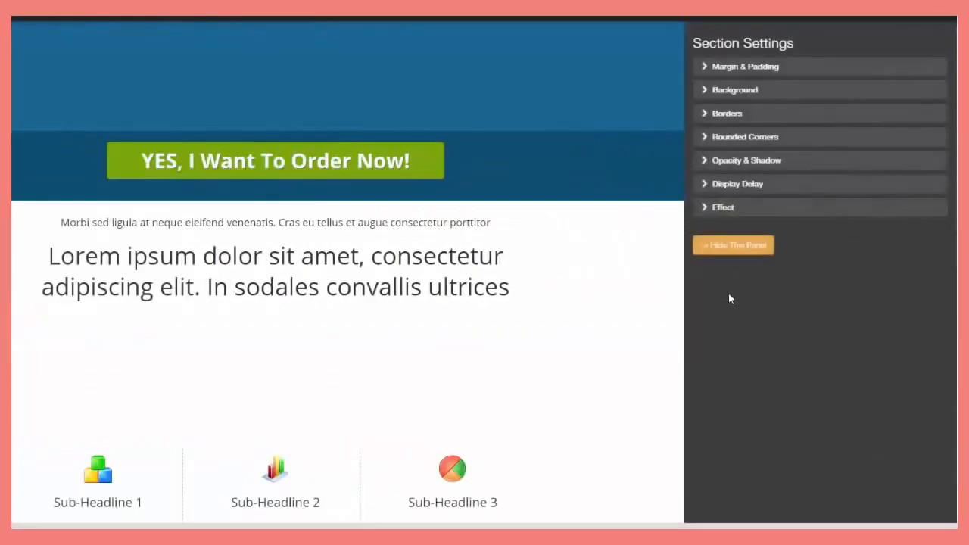
left_click(707, 69)
left_click(706, 68)
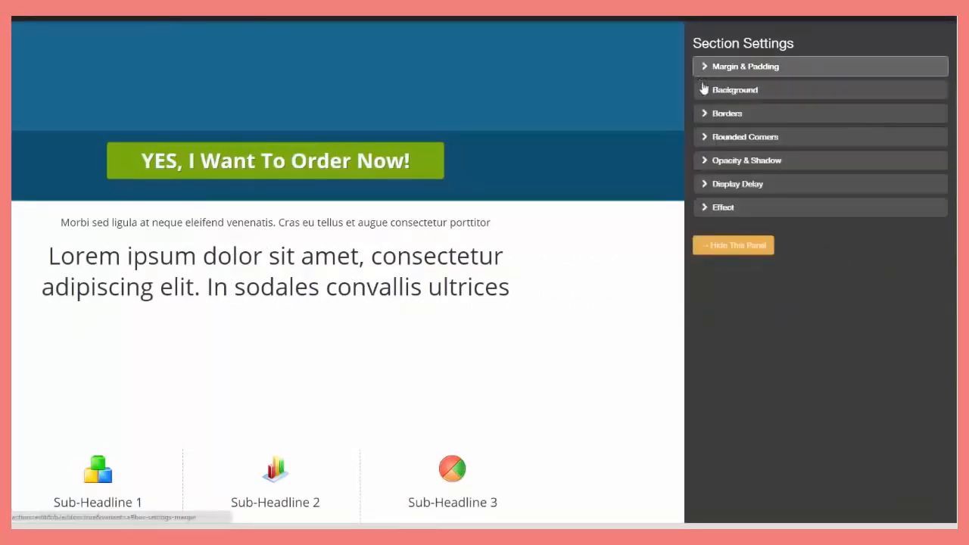
Try dark red and crimson pre-made patterns as the new section's background and apply the dark gray one.
left_click(705, 90)
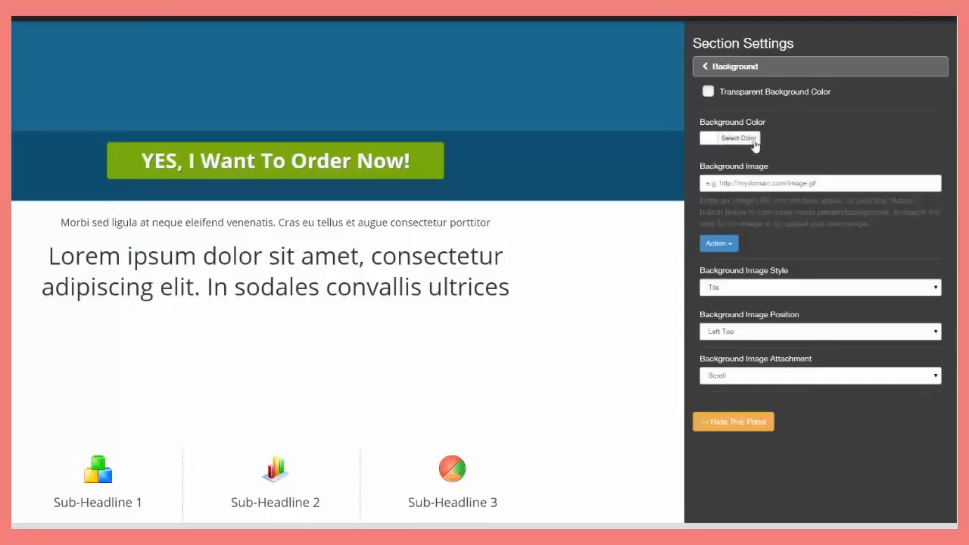
left_click(732, 246)
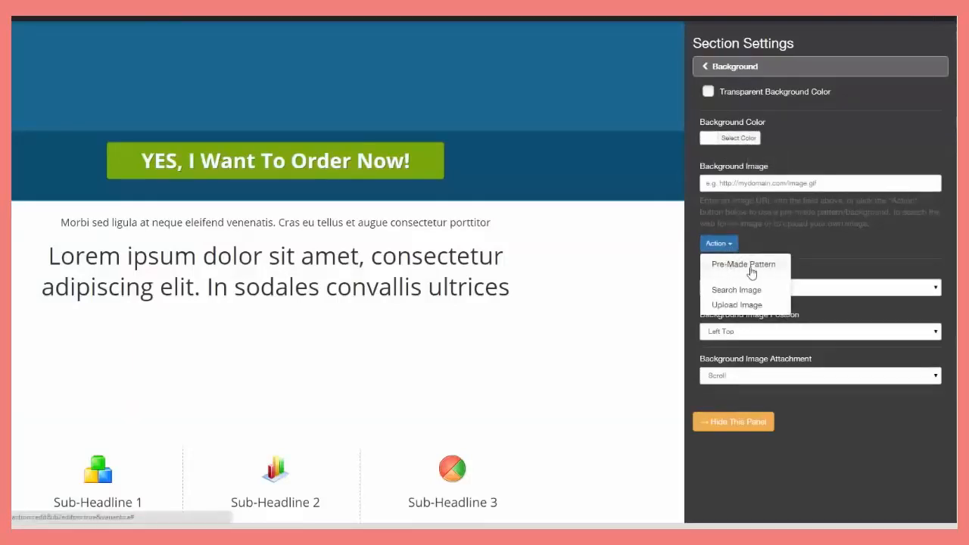
left_click(749, 266)
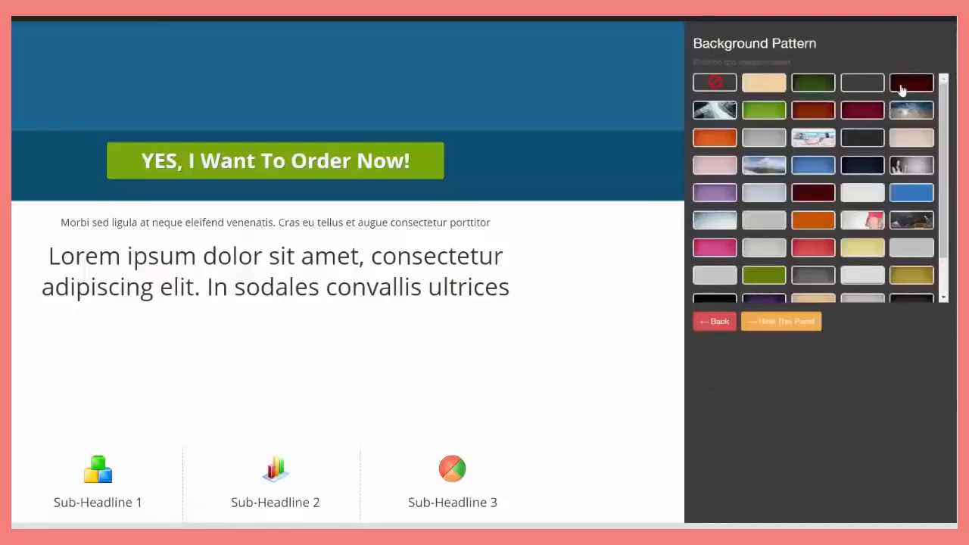
left_click(902, 88)
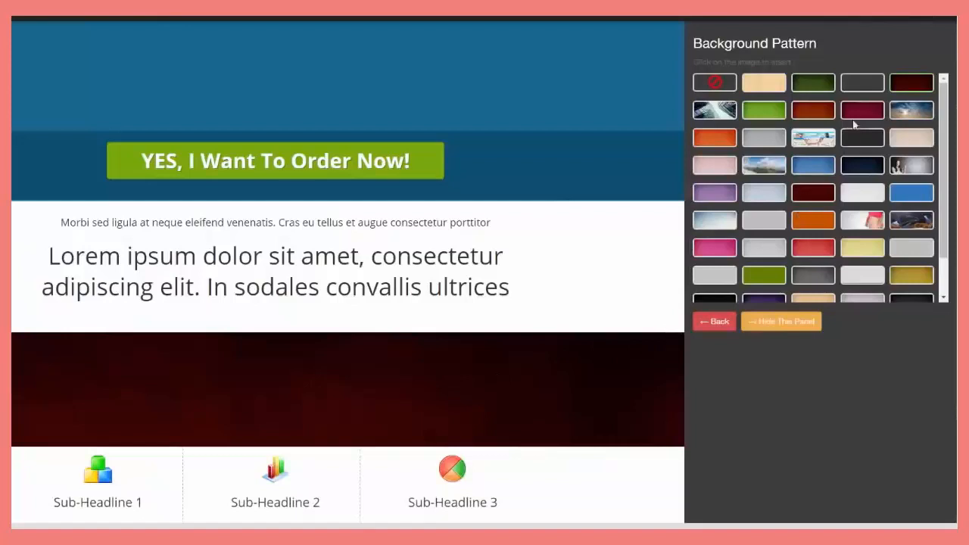
left_click(863, 113)
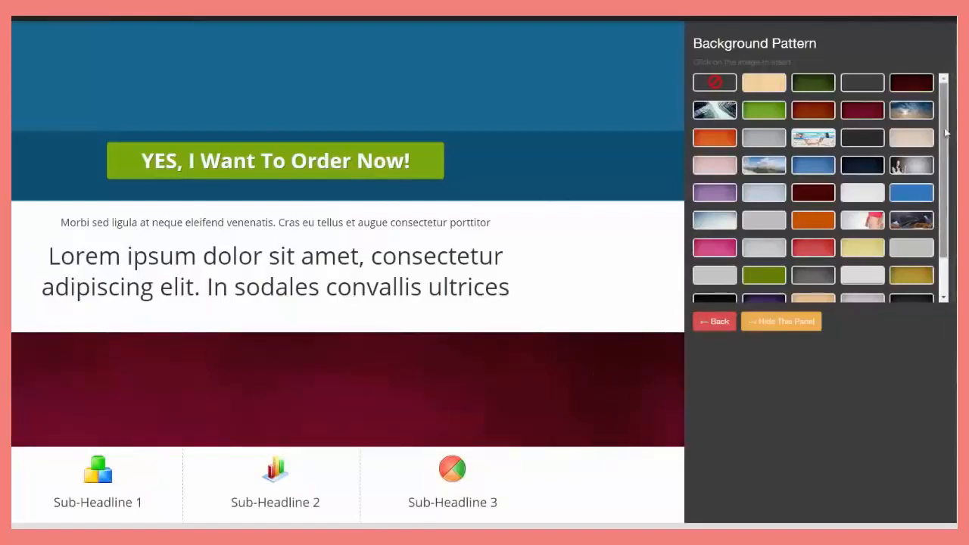
mouse_move(945, 133)
left_mouse_down()
mouse_move(947, 200)
mouse_move(947, 118)
left_mouse_up()
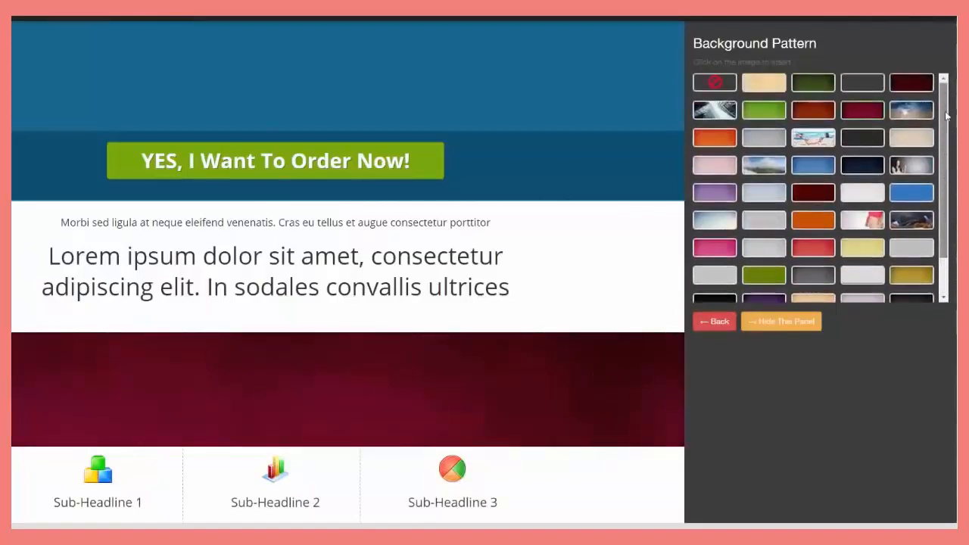
left_click(822, 278)
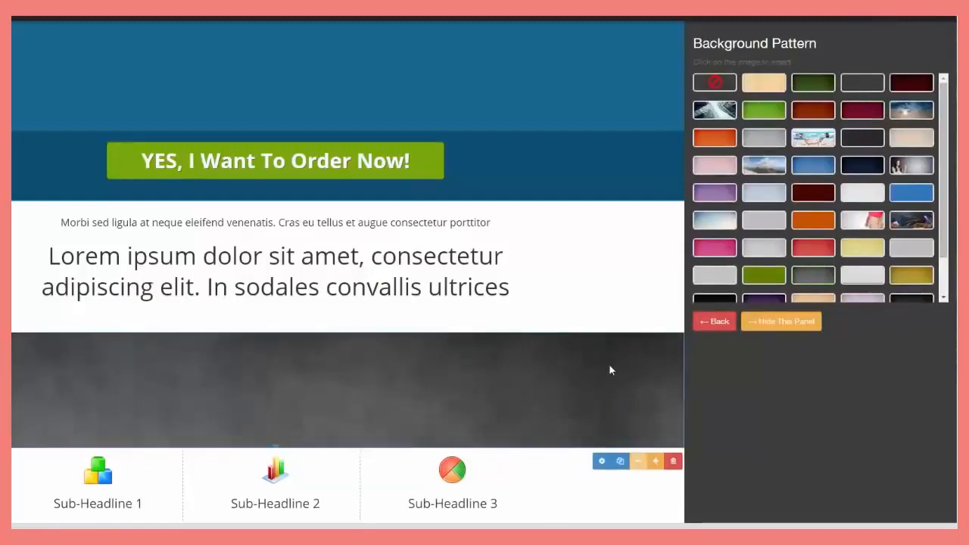
Duplicate the gray section and apply the textured blue pre-made pattern to the upper of the two sections.
left_click(620, 461)
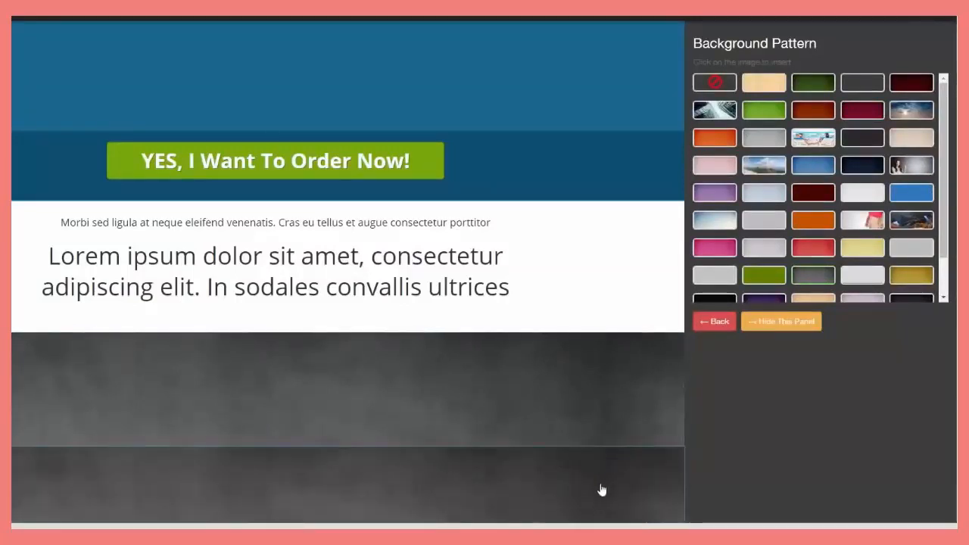
left_click_drag(602, 489, 598, 242)
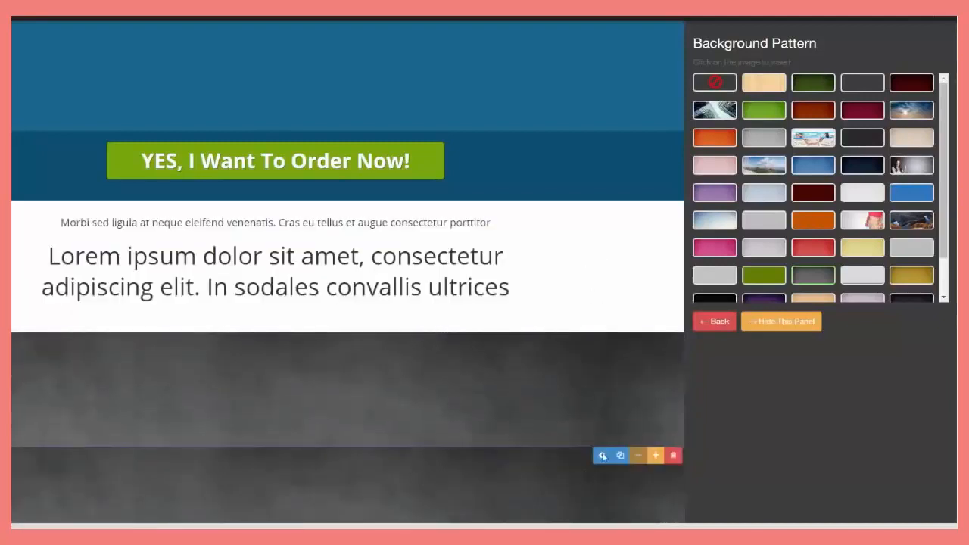
left_click(817, 163)
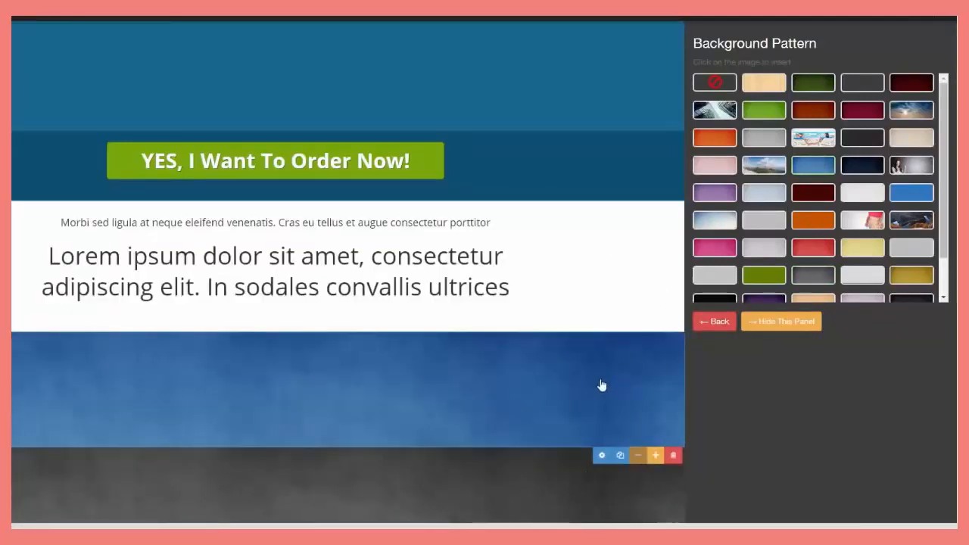
Apply the textured orange pre-made pattern to the upper of the two wide sections and close its background settings.
scroll(531, 467, "down", 3)
left_click(813, 220)
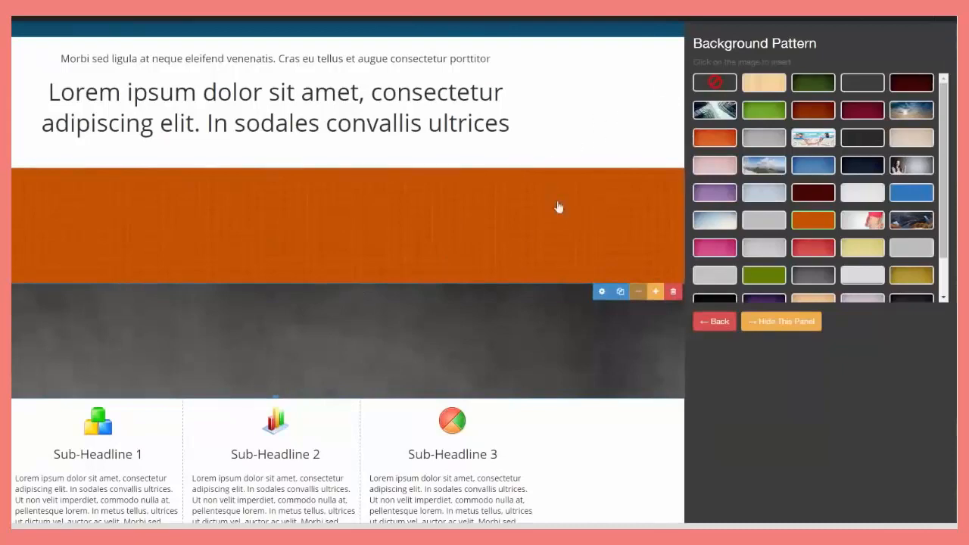
left_click(780, 321)
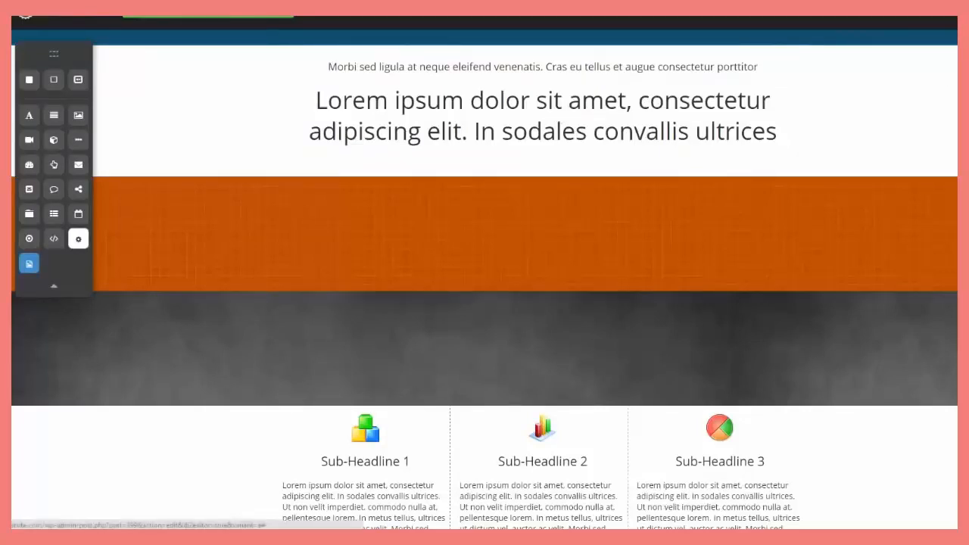
Enable the attention bar for the page and set its background color to black.
left_click(894, 27)
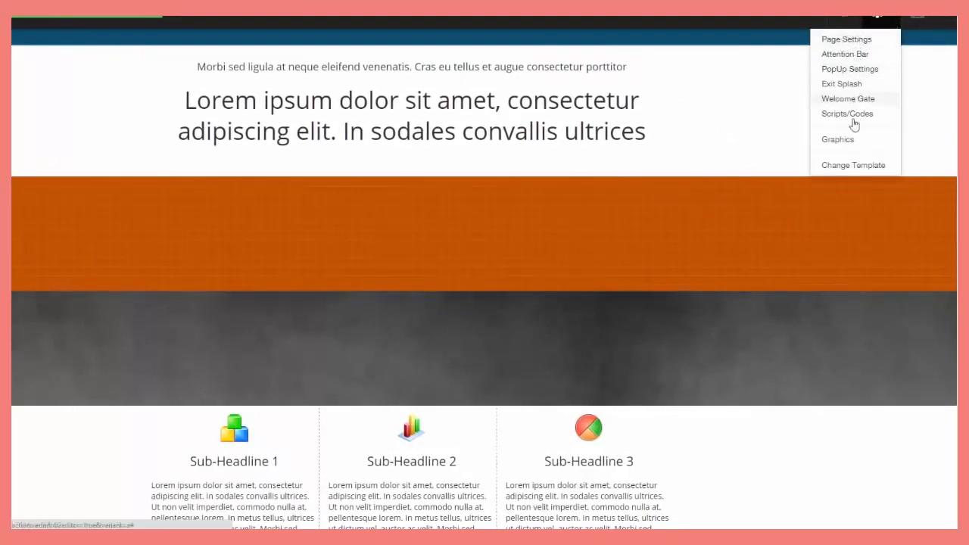
left_click(845, 54)
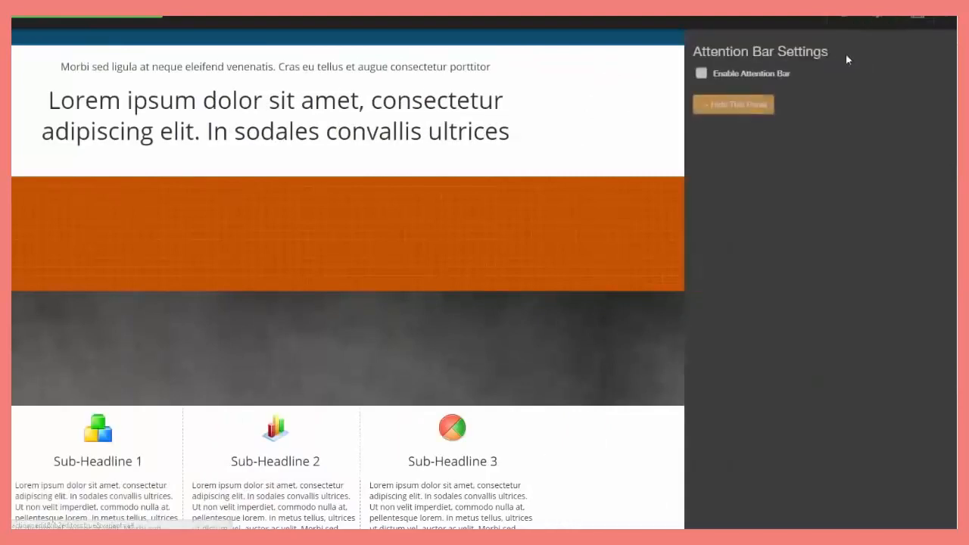
left_click(702, 72)
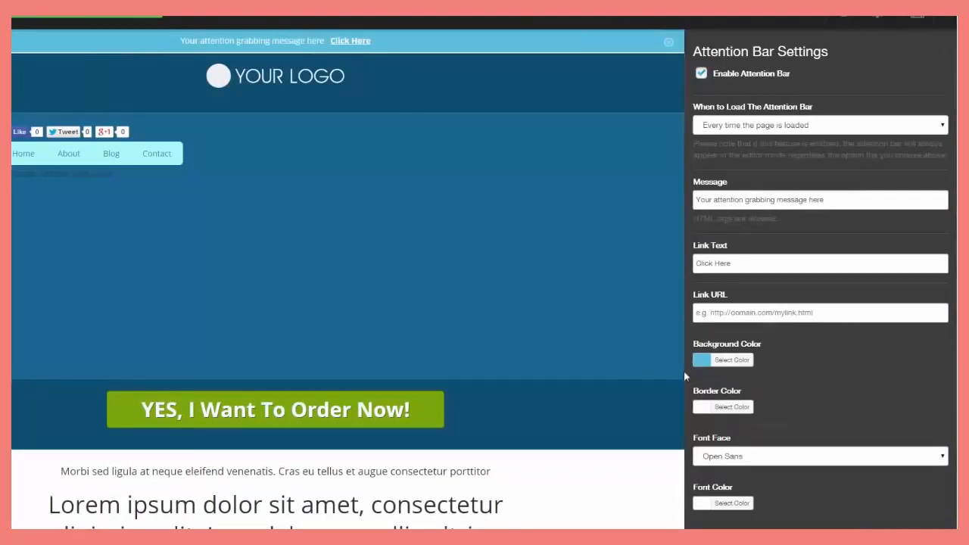
left_click(707, 362)
left_click(700, 460)
left_click(685, 496)
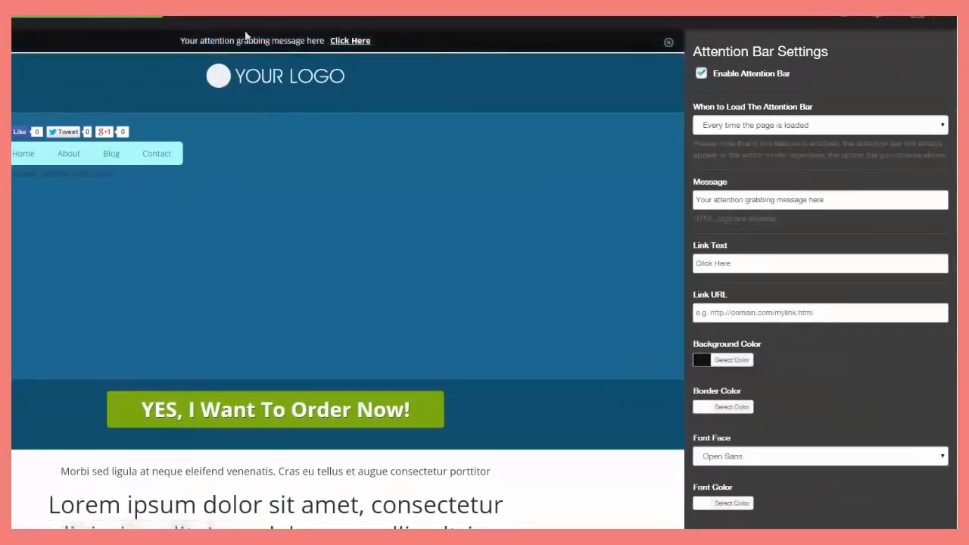
left_click(941, 52)
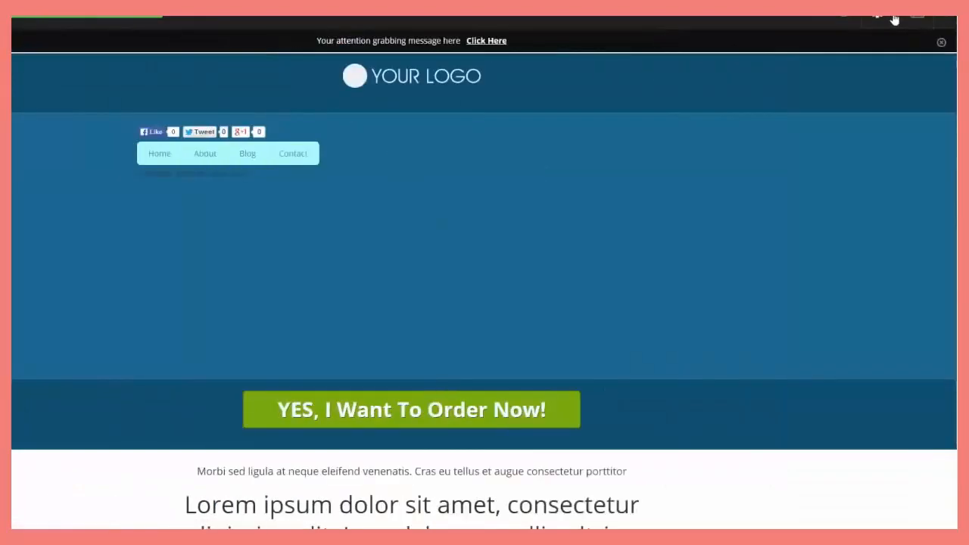
Review the popup's load timing options and the Welcome Gate settings without changing them.
left_click(892, 20)
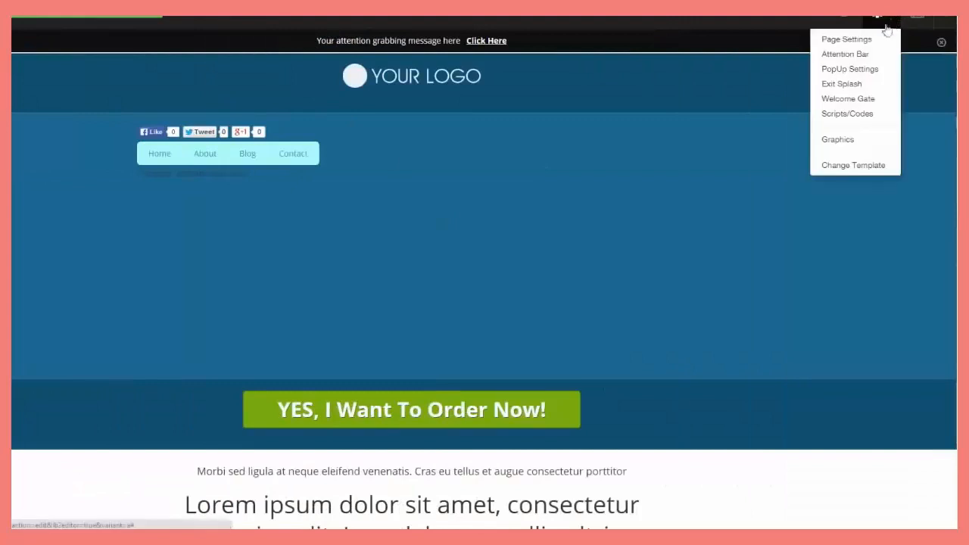
left_click(856, 71)
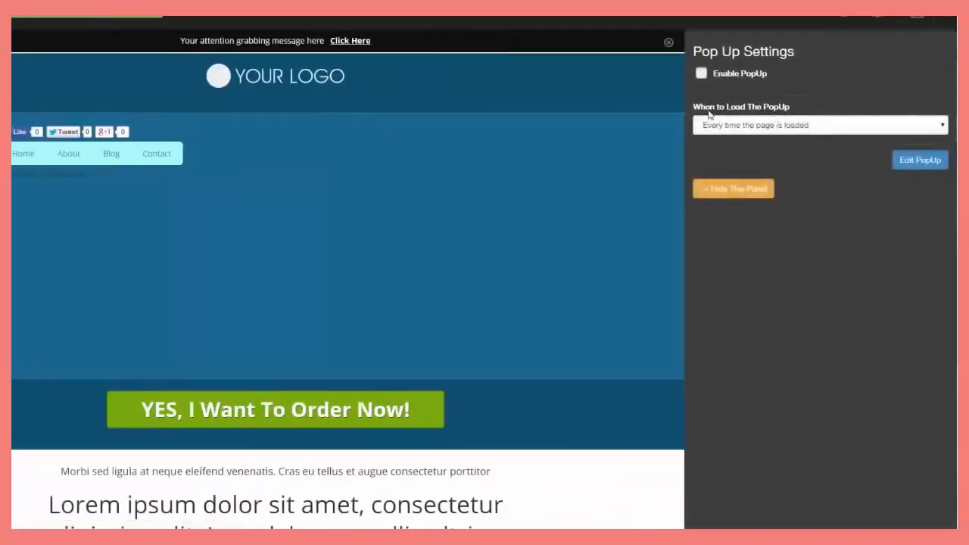
left_click(769, 126)
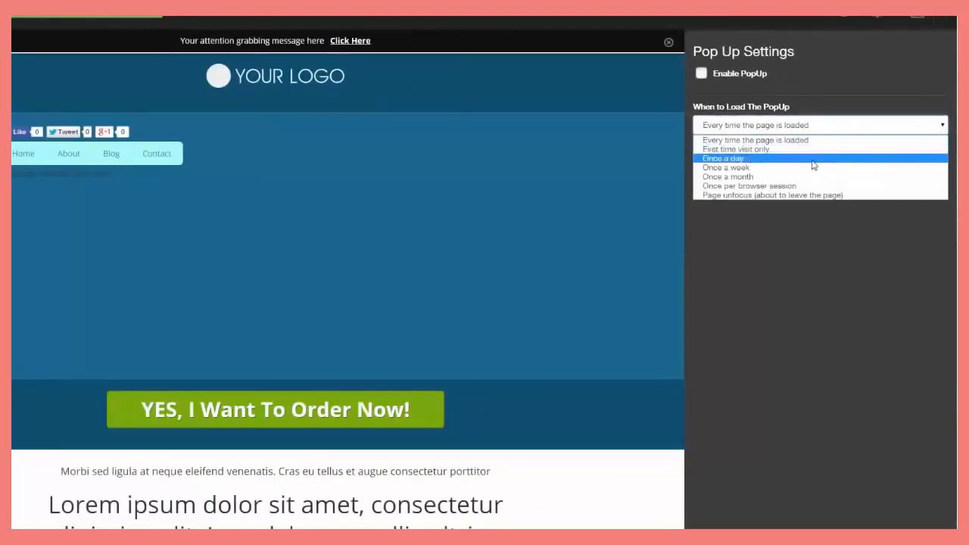
left_click(808, 249)
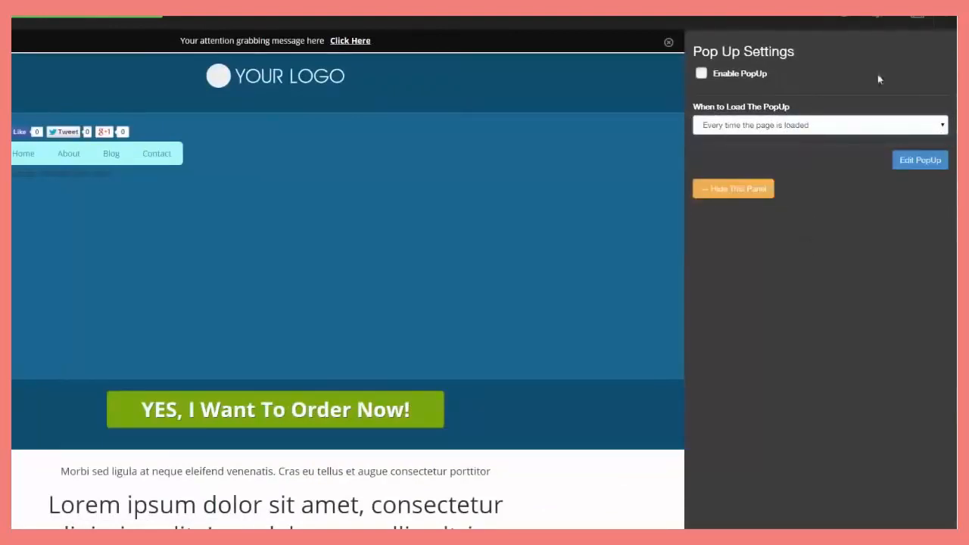
left_click(945, 57)
left_click(890, 26)
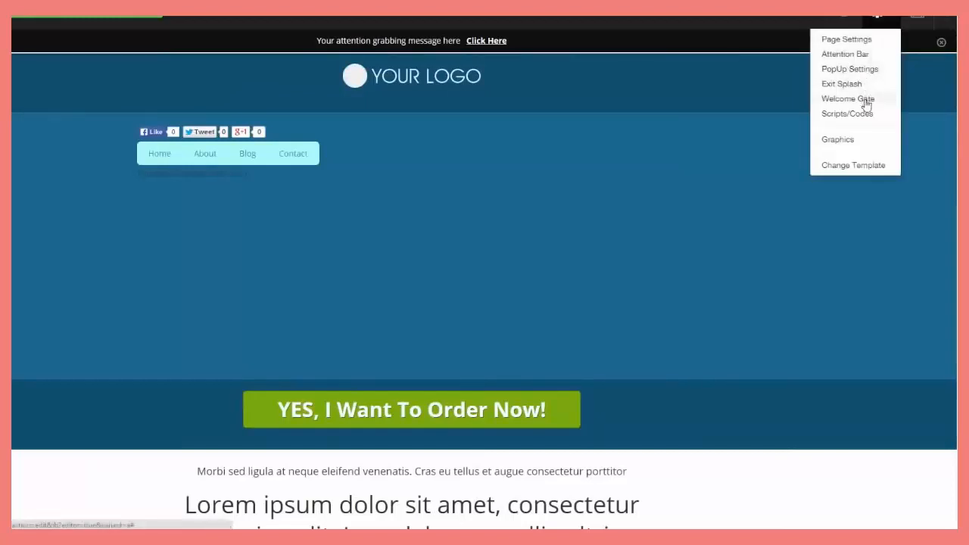
left_click(866, 102)
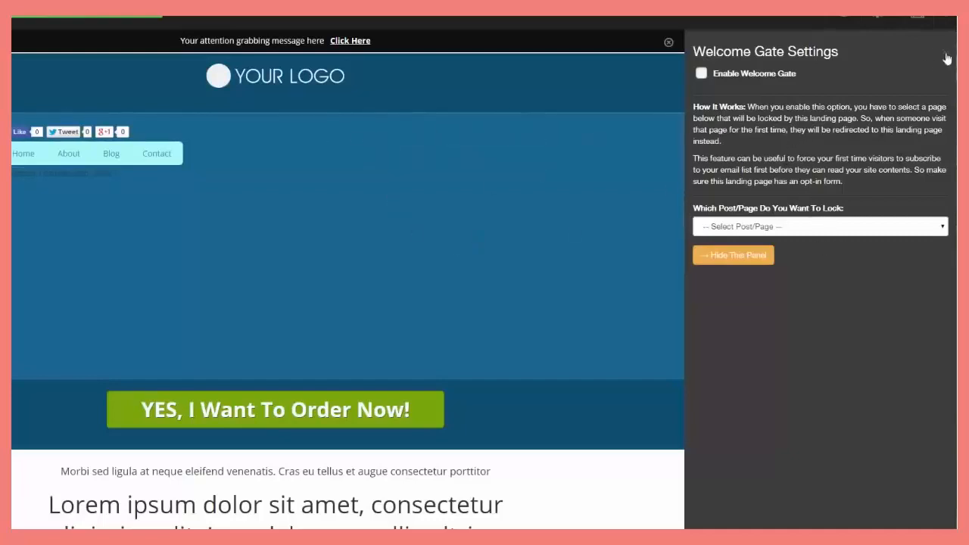
Insert the red "Send Me The Video" and yellow "Get The FREE Report!" button graphics into the blue section below the menu.
left_click(896, 20)
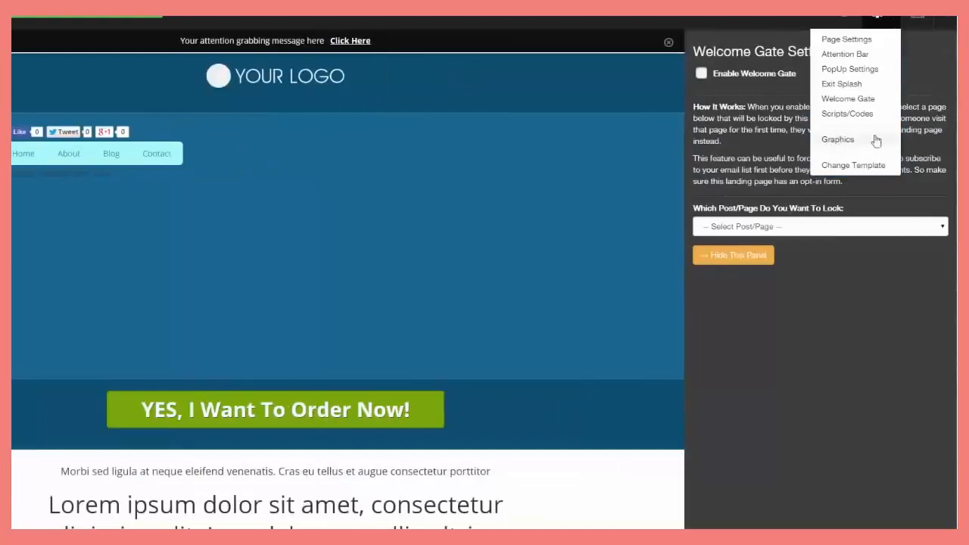
left_click(848, 143)
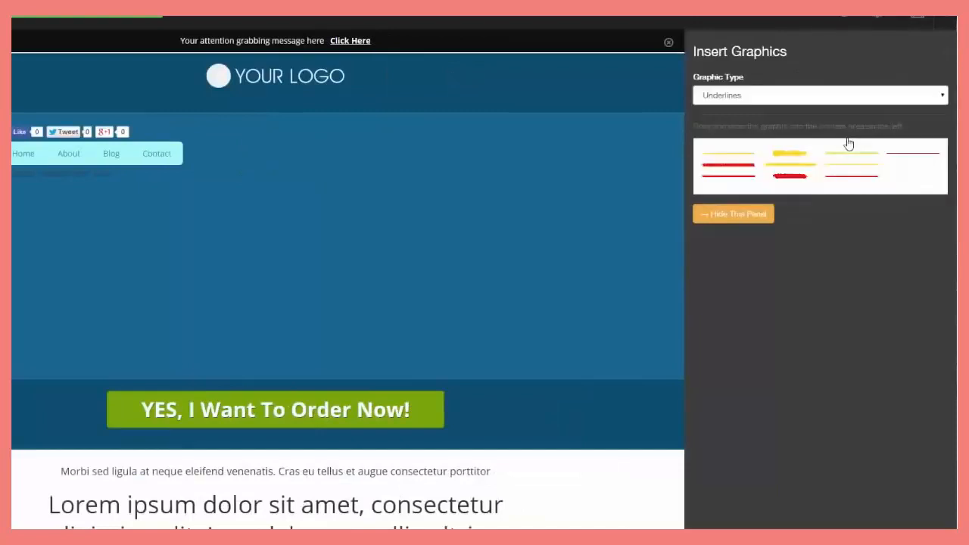
left_click(943, 98)
left_click(906, 123)
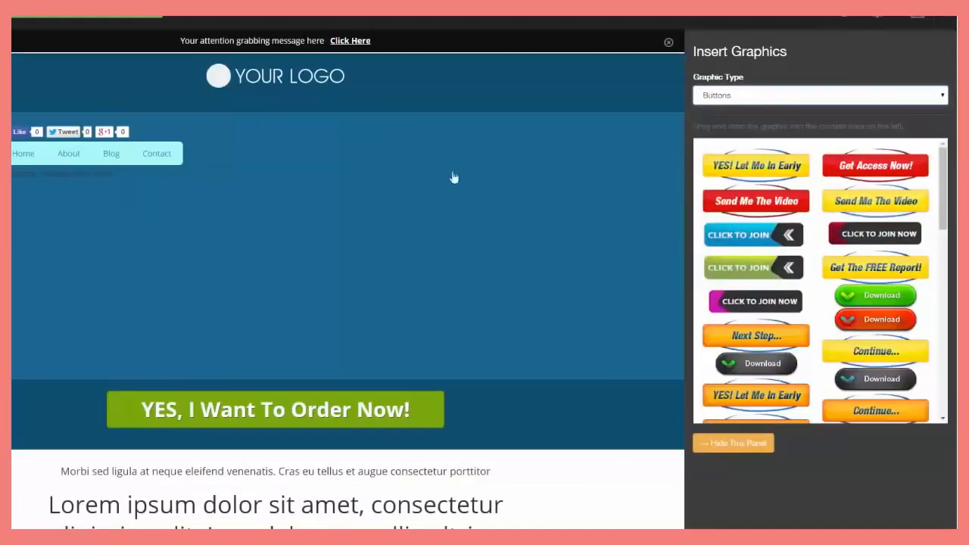
left_click_drag(723, 210, 382, 182)
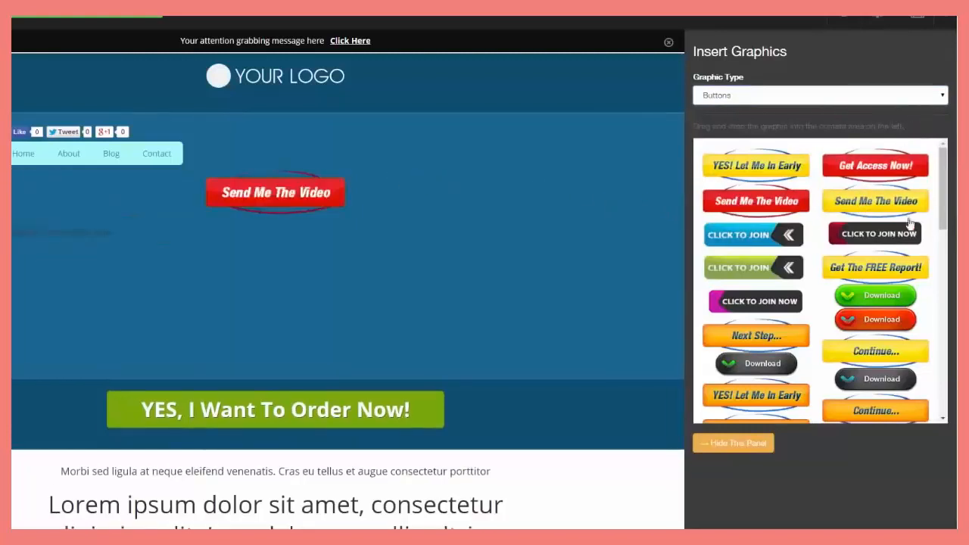
left_click_drag(864, 269, 379, 273)
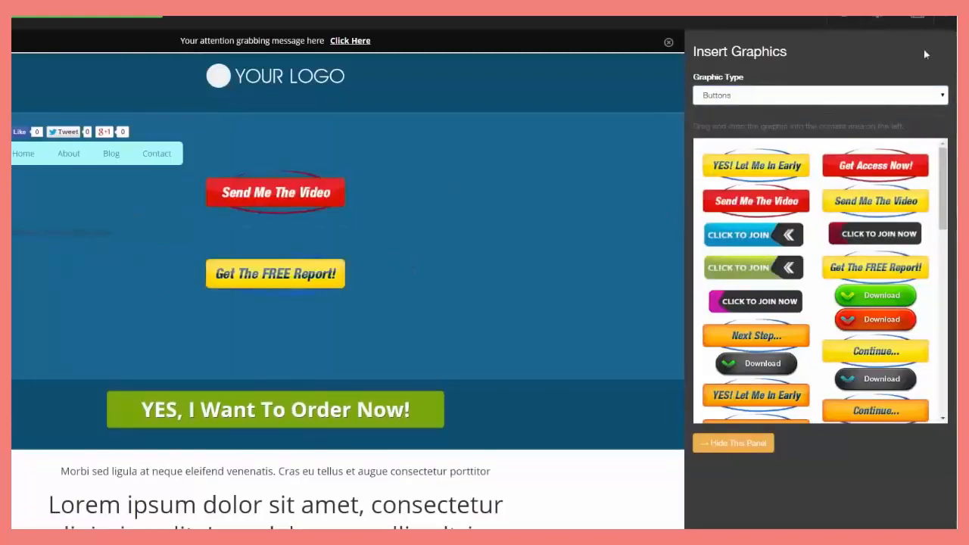
Browse the Highlights graphics and insert the dark red double-chevron from the Arrows graphics above the "Send Me The Video" button.
left_click(940, 95)
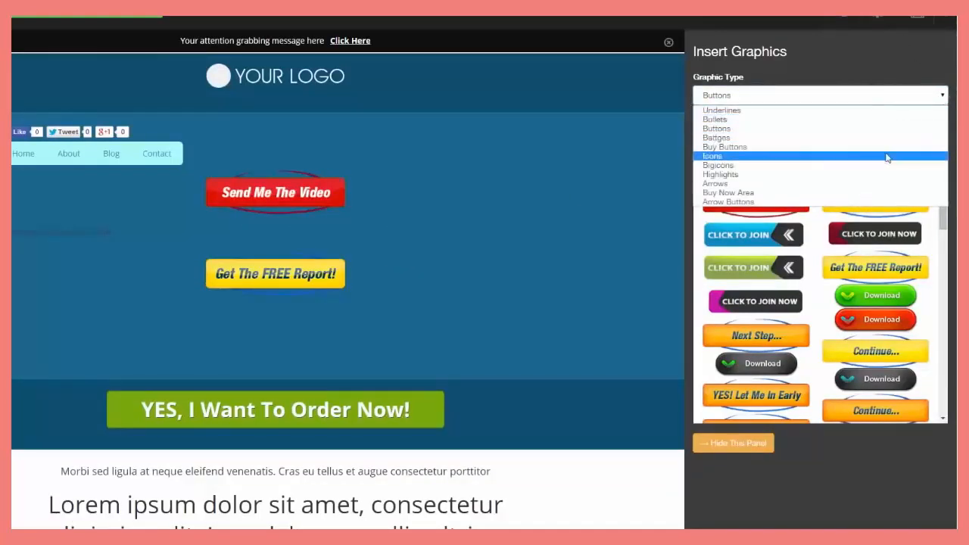
left_click(873, 173)
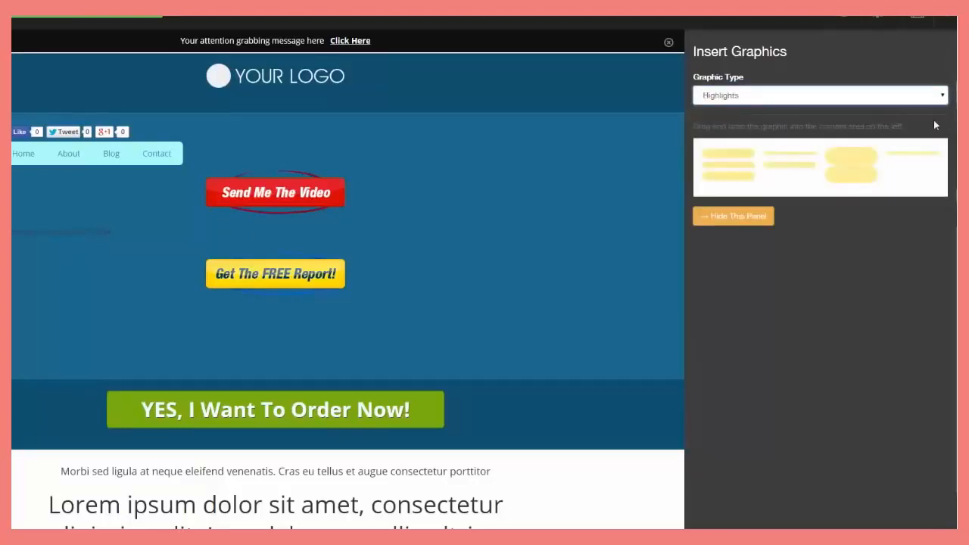
left_click(941, 98)
left_click(869, 183)
left_click(941, 97)
left_click(926, 112)
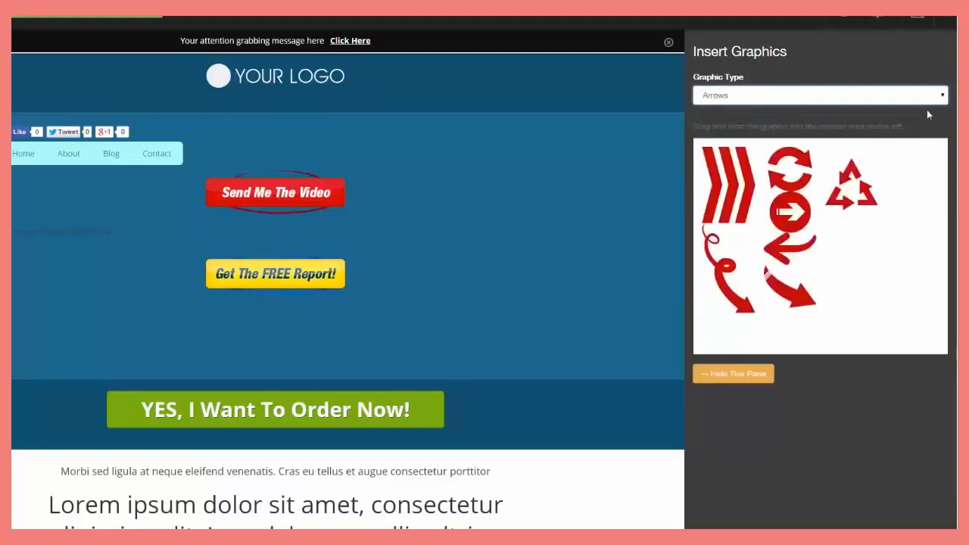
left_click_drag(842, 193, 449, 190)
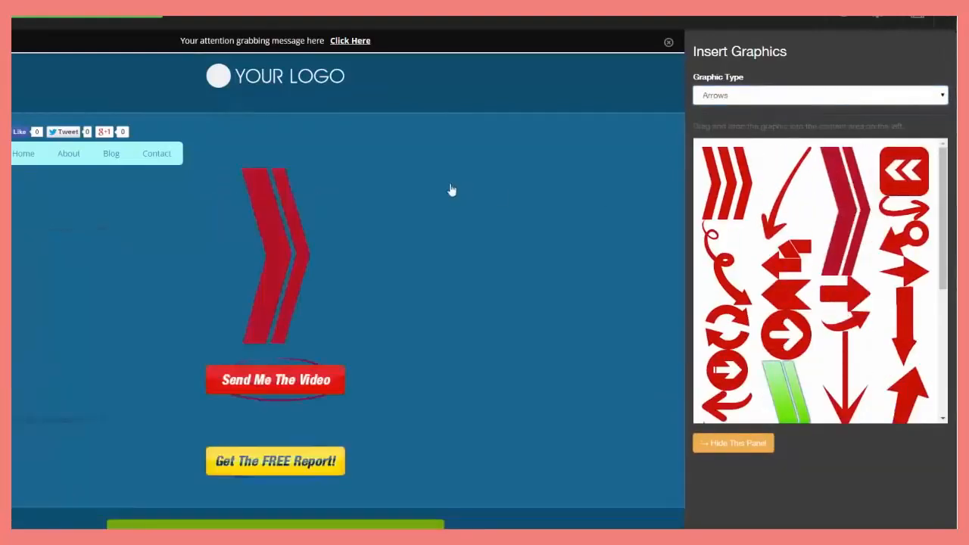
Open the chevron graphic's image settings and look over the page's sections.
mouse_move(287, 261)
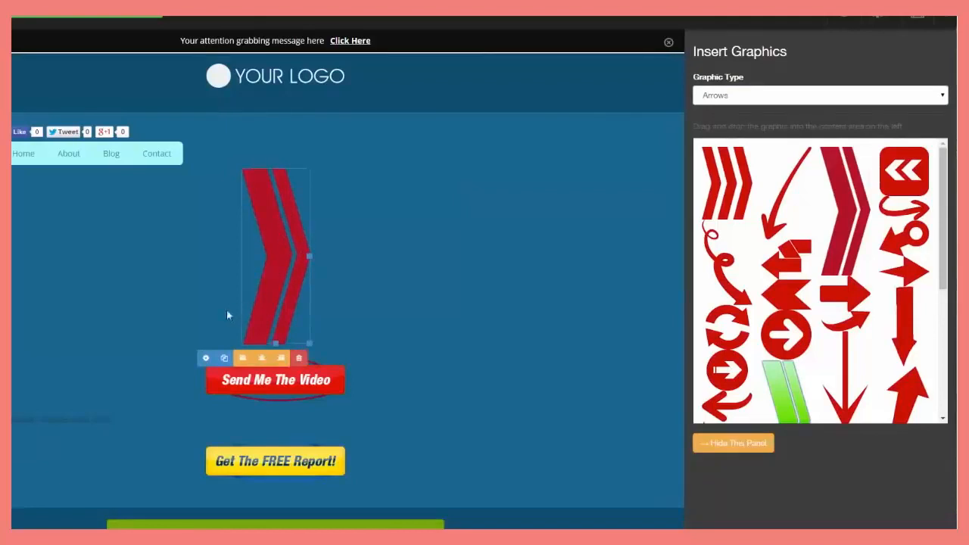
left_click(207, 359)
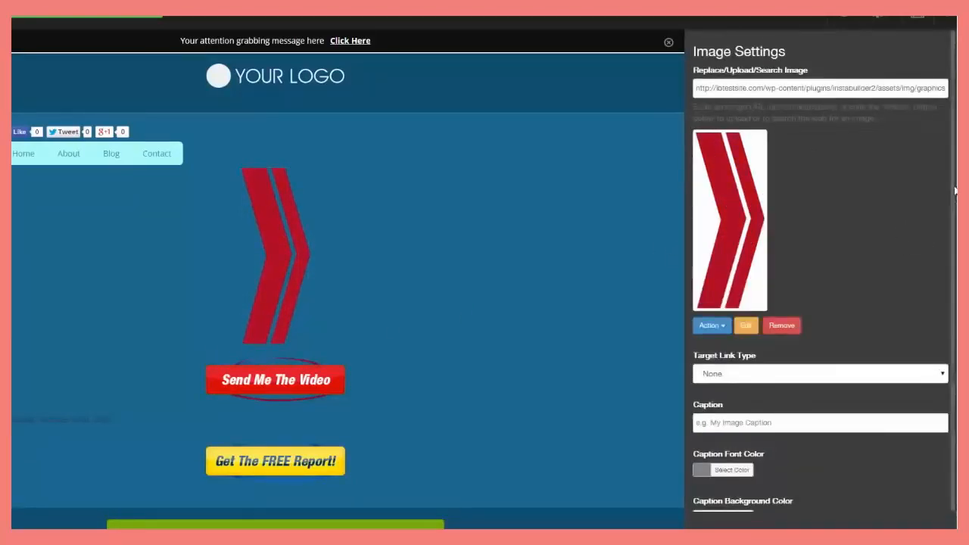
scroll(951, 136, "down", 1)
scroll(950, 151, "down", 3)
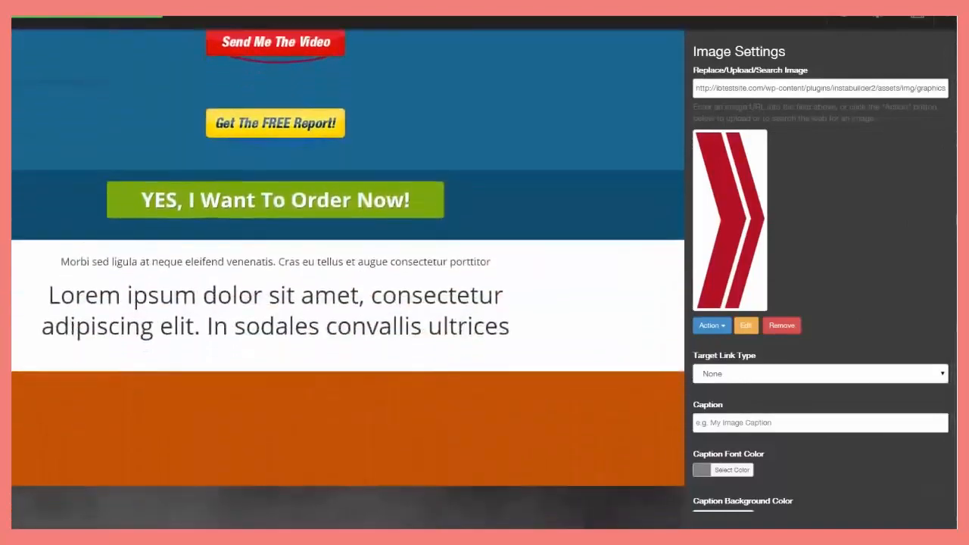
scroll(818, 259, "up", 4)
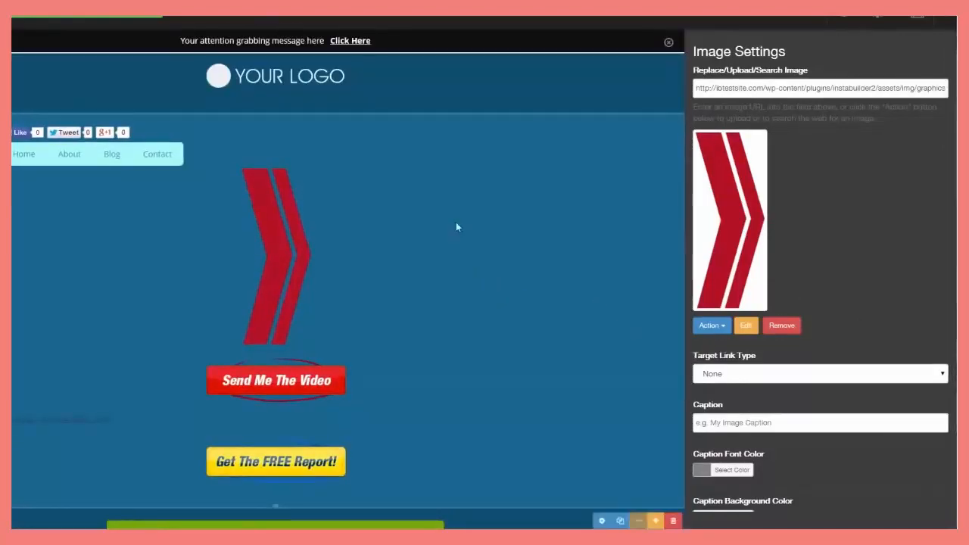
Change the page template to the beach sunset design with the "Free Report Reveals..." box, accepting the loss of current content.
left_click(942, 24)
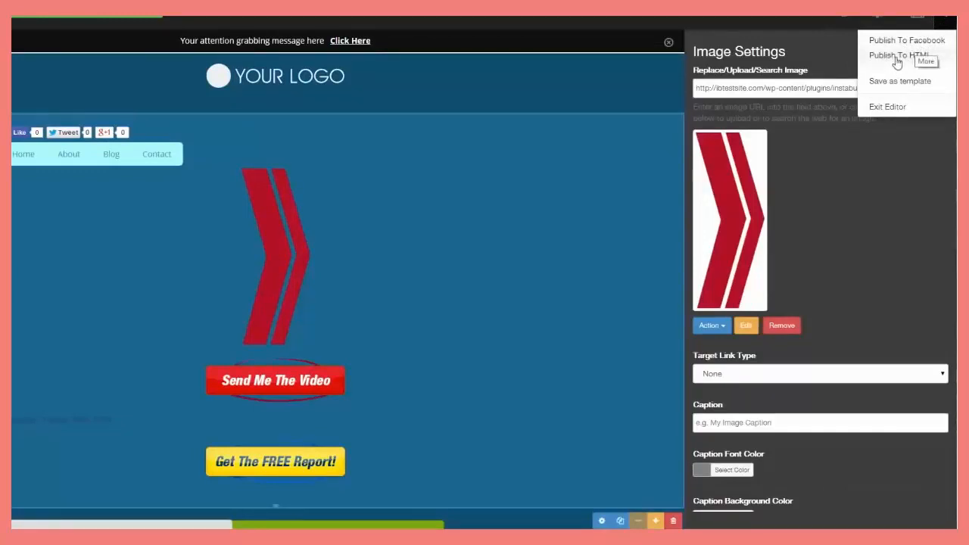
left_click(891, 20)
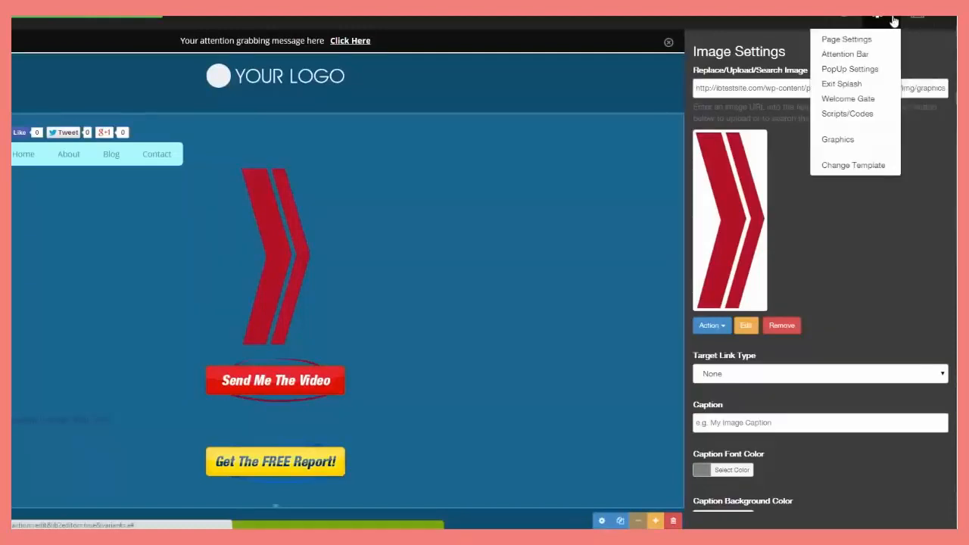
left_click(854, 165)
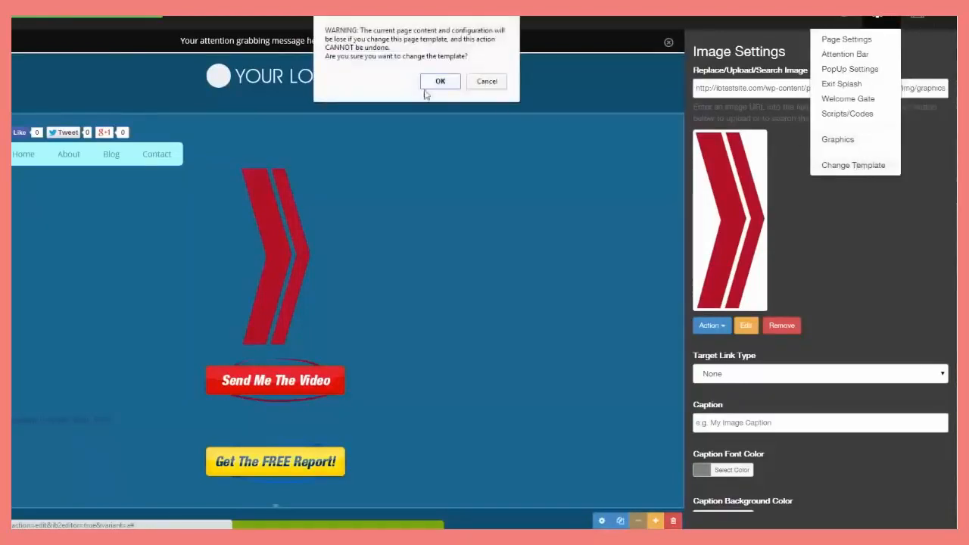
left_click(433, 80)
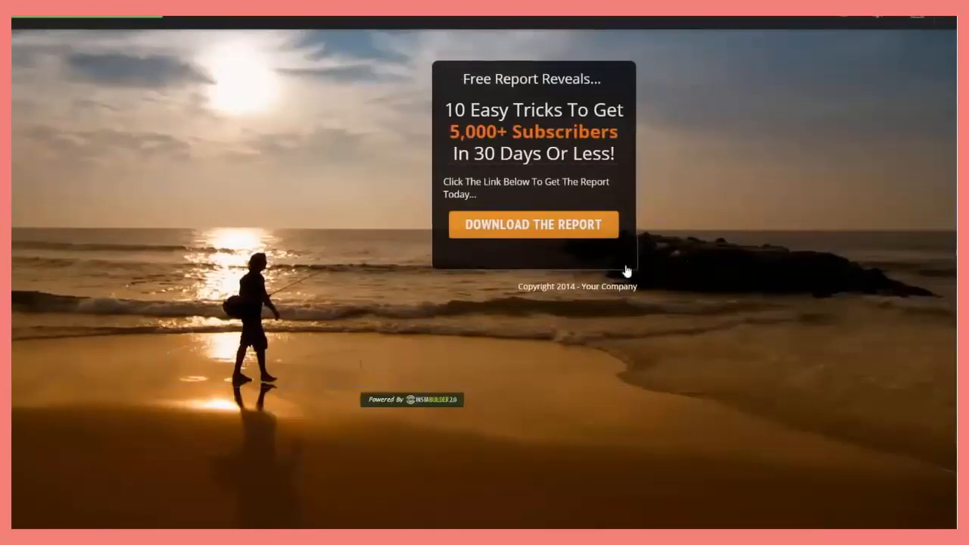
Open the settings of the dark "Free Report Reveals..." box and enable its display delay.
mouse_move(628, 270)
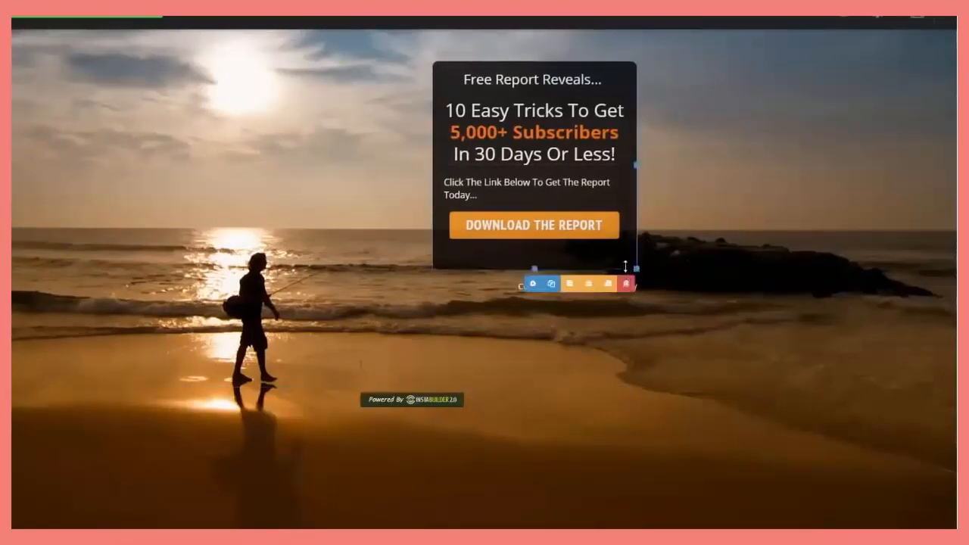
left_click(533, 283)
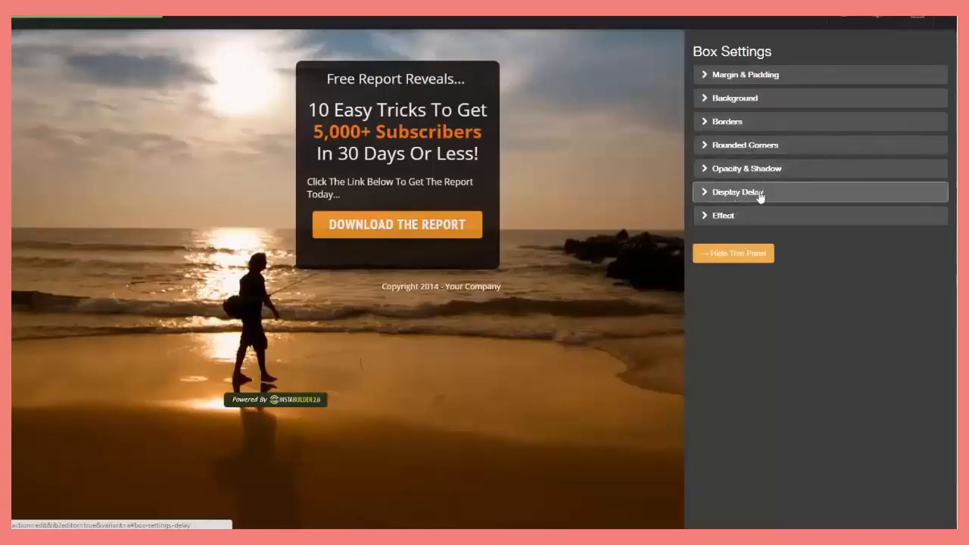
left_click(697, 193)
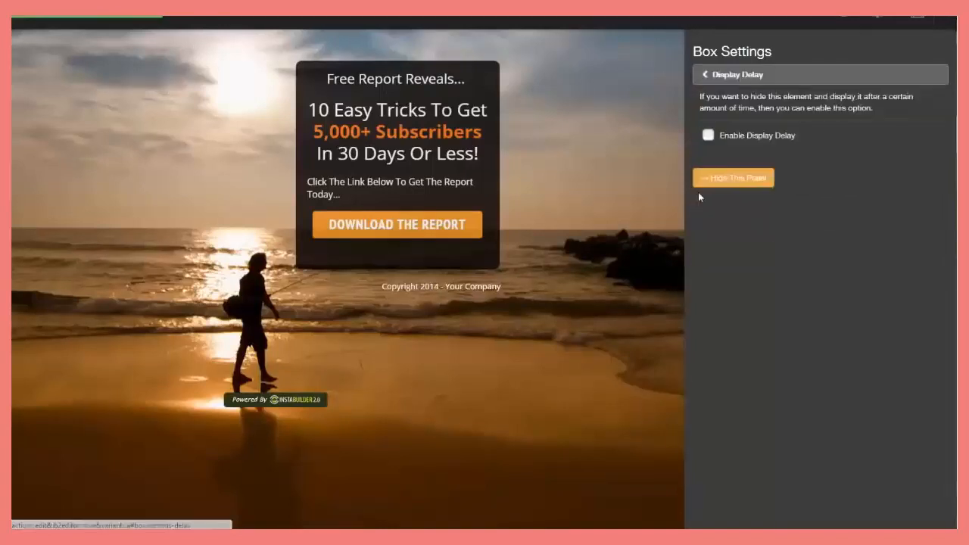
left_click(709, 136)
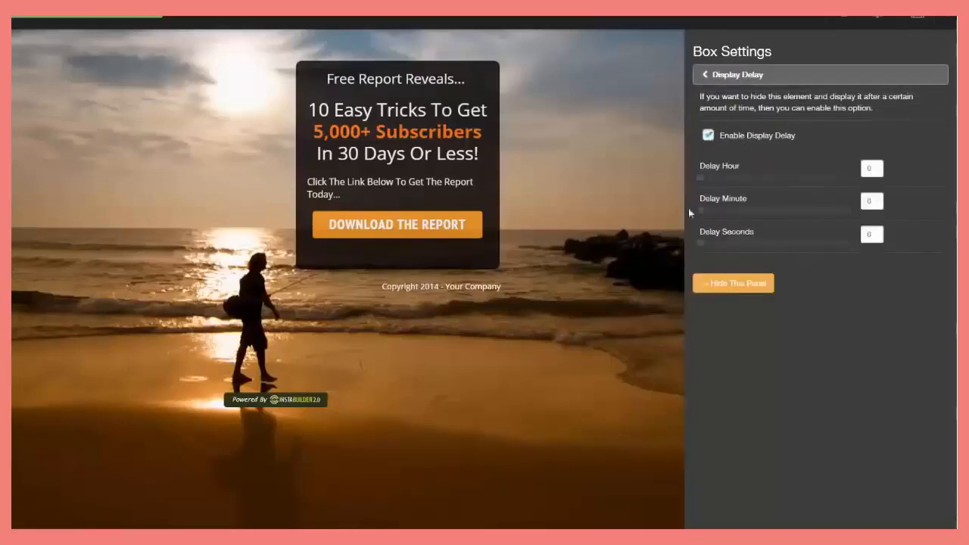
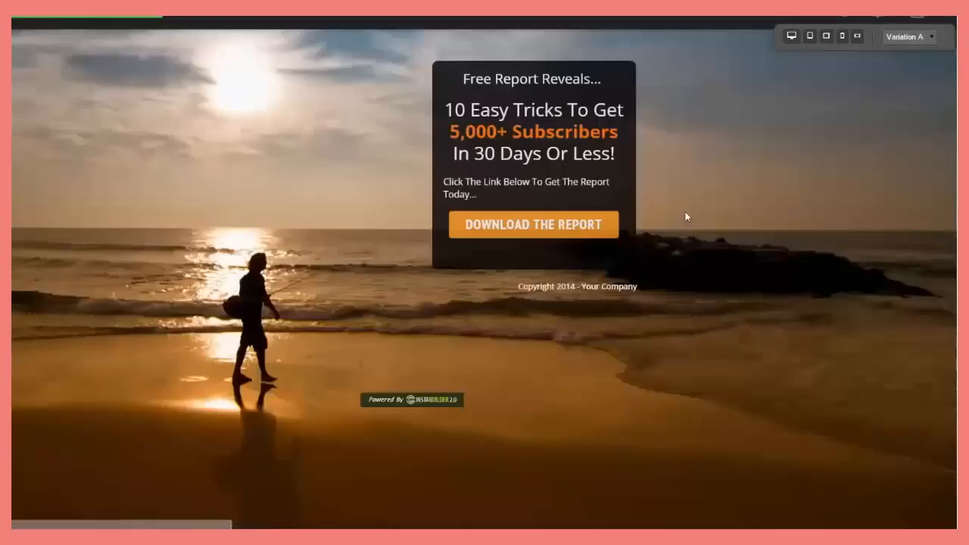
Align the dark "Free Report Reveals..." box left, right, and finally to the centre of its section.
left_click(628, 267)
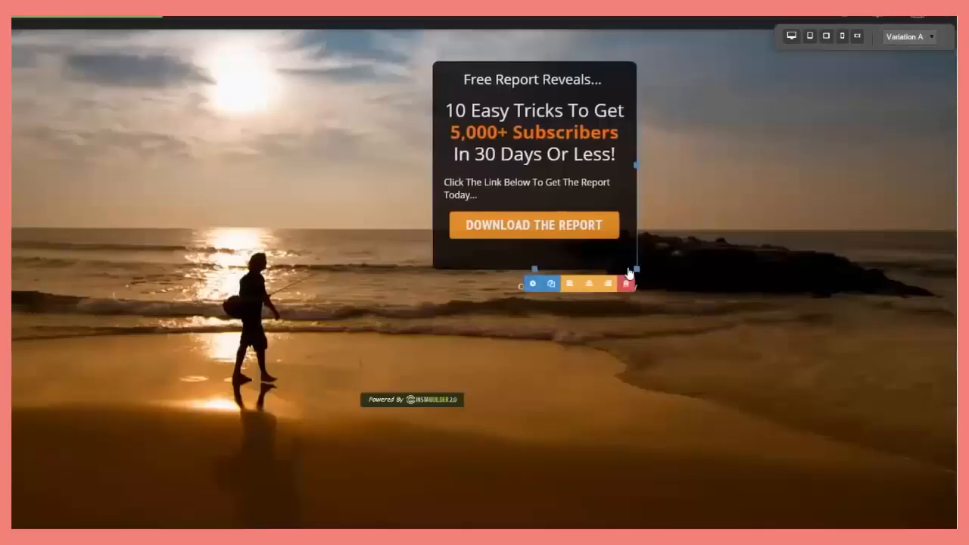
left_click(570, 283)
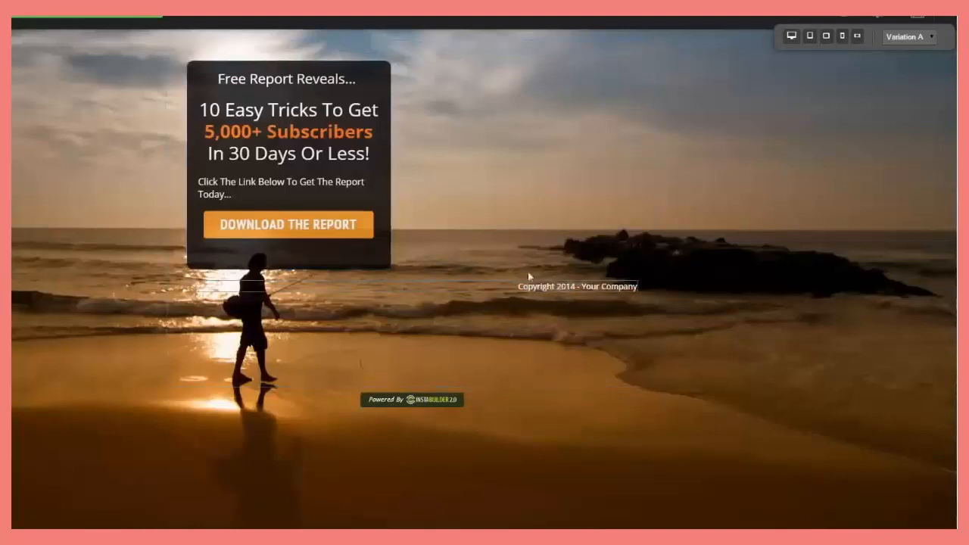
left_click(375, 270)
left_click(364, 285)
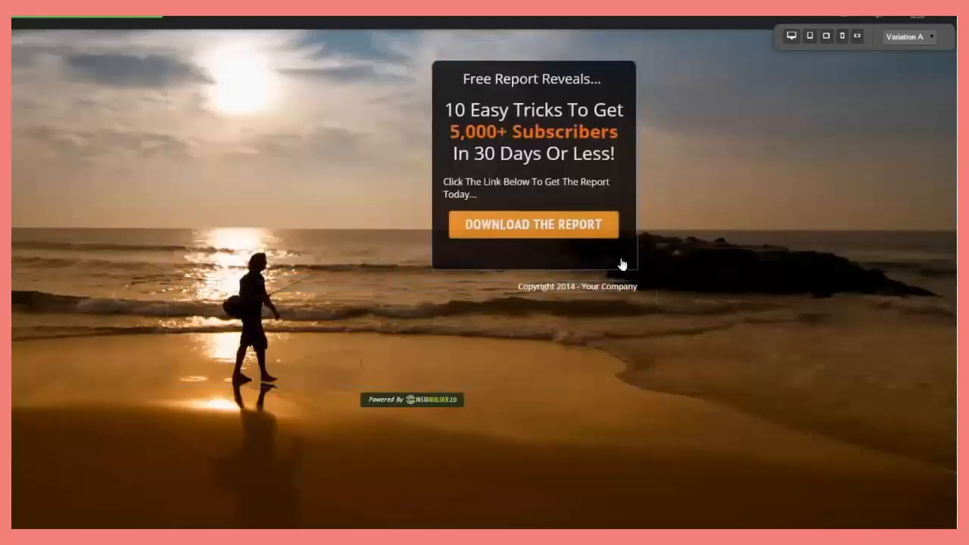
left_click(620, 269)
left_click(589, 283)
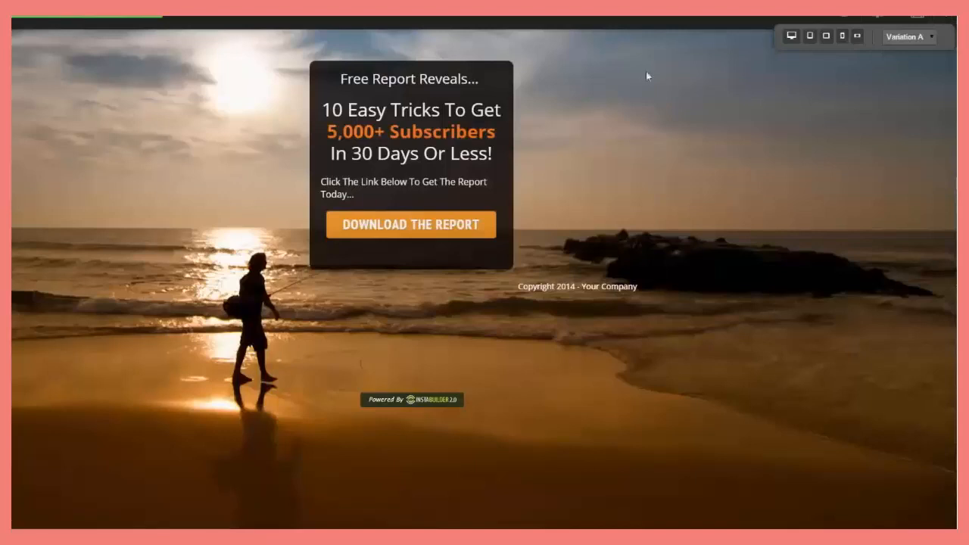
Exit the page editor and return to the dashboard.
left_click(949, 20)
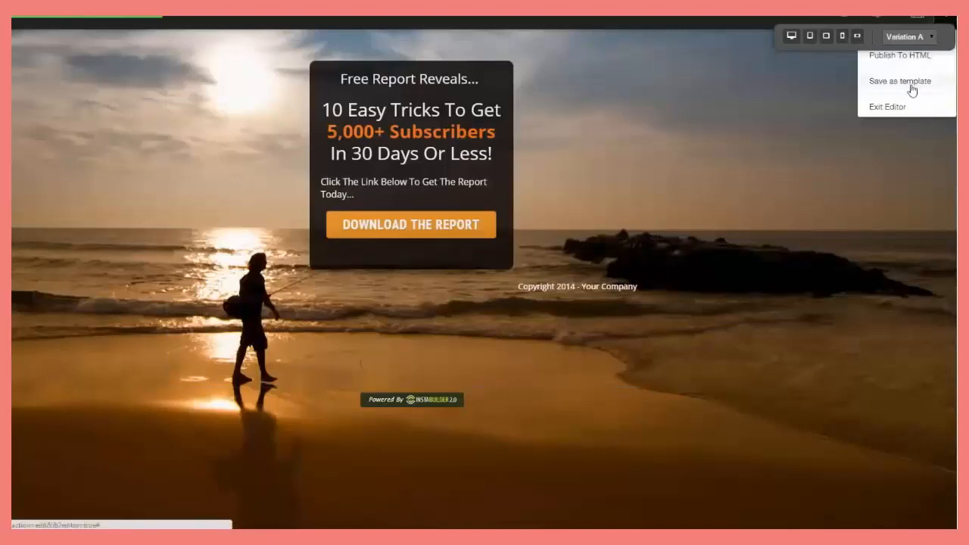
left_click(894, 106)
left_click(440, 63)
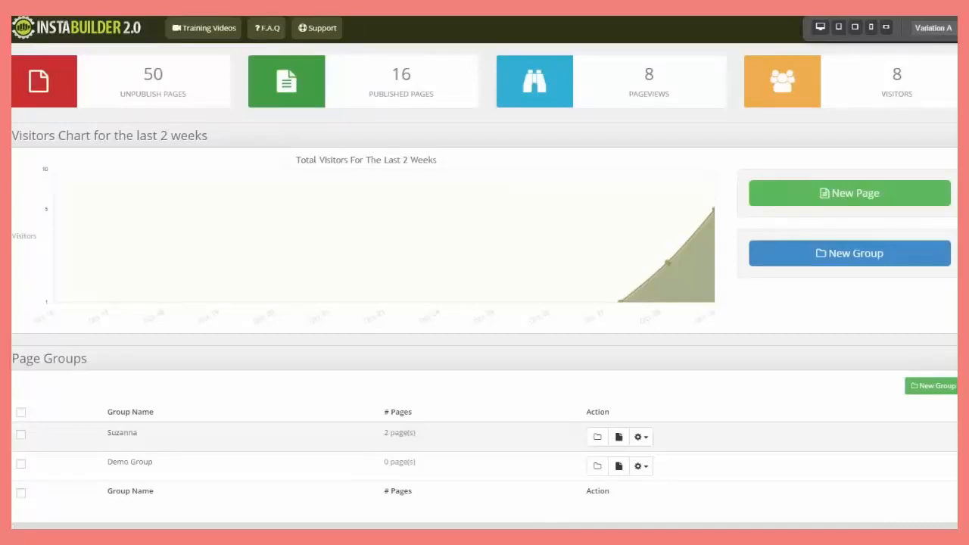
Look over the dashboard's page groups and ungrouped pages, and view the action options of the first ungrouped page.
scroll(485, 272, "down", 1)
scroll(484, 273, "up", 1)
scroll(484, 273, "down", 3)
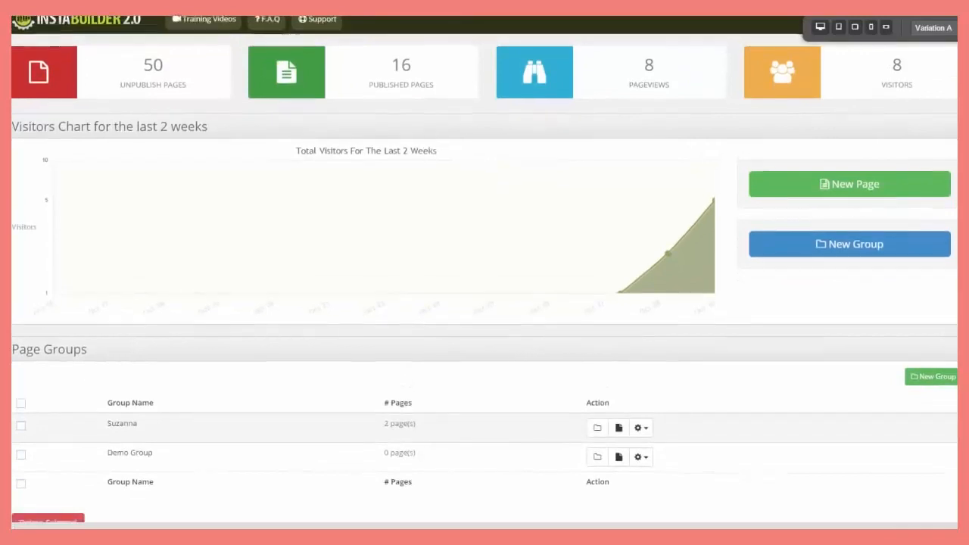
scroll(484, 272, "down", 3)
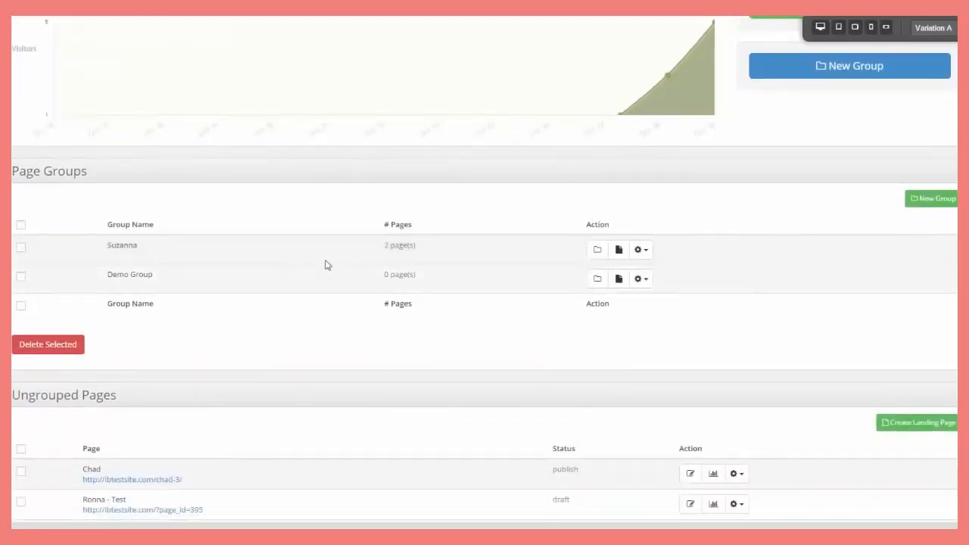
scroll(485, 273, "down", 4)
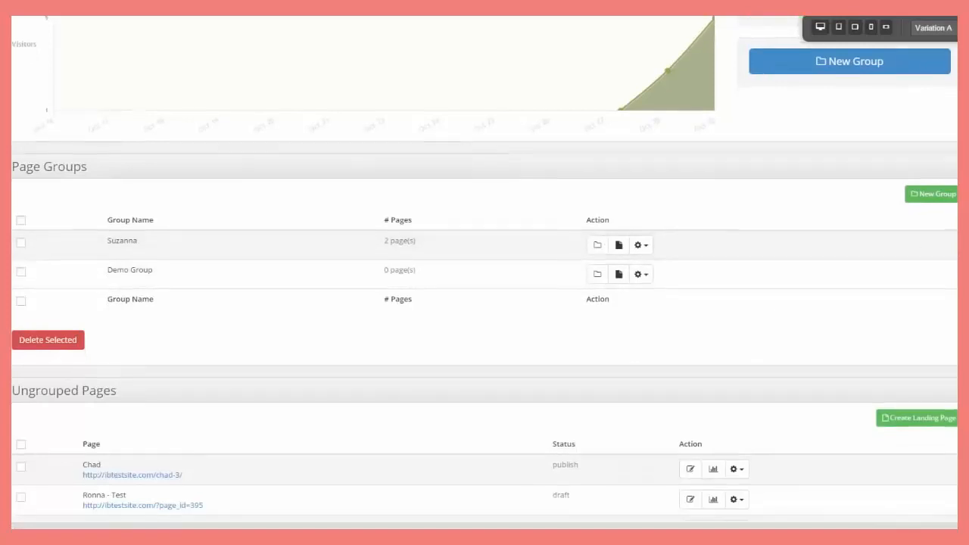
scroll(796, 288, "down", 4)
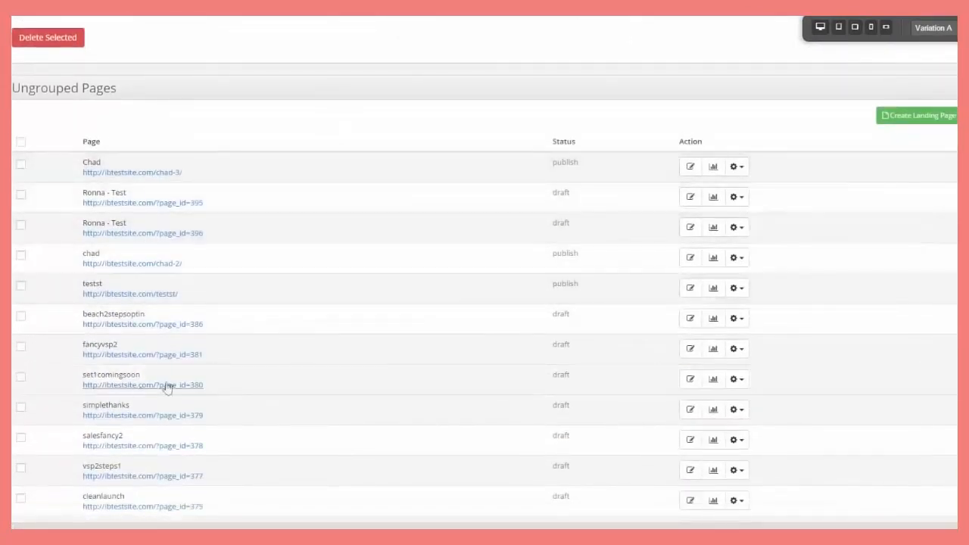
scroll(738, 216, "up", 1)
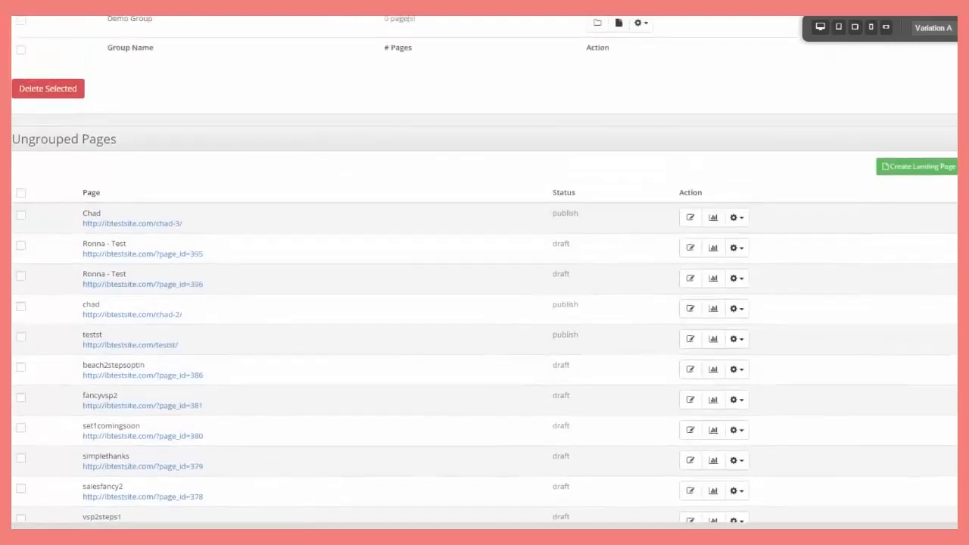
left_click(737, 203)
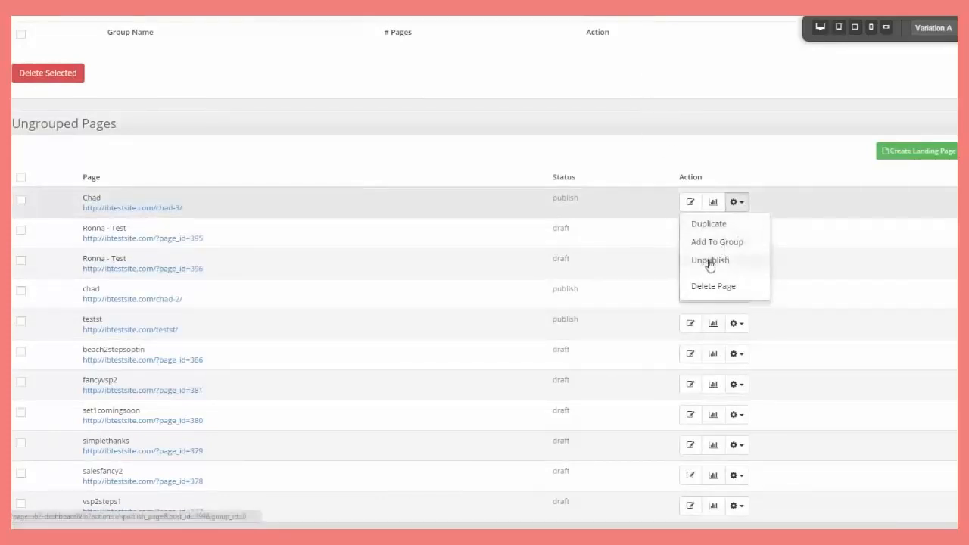
Open the first ungrouped page's statistics and review the visitors chart and today's variation summary.
left_click(714, 204)
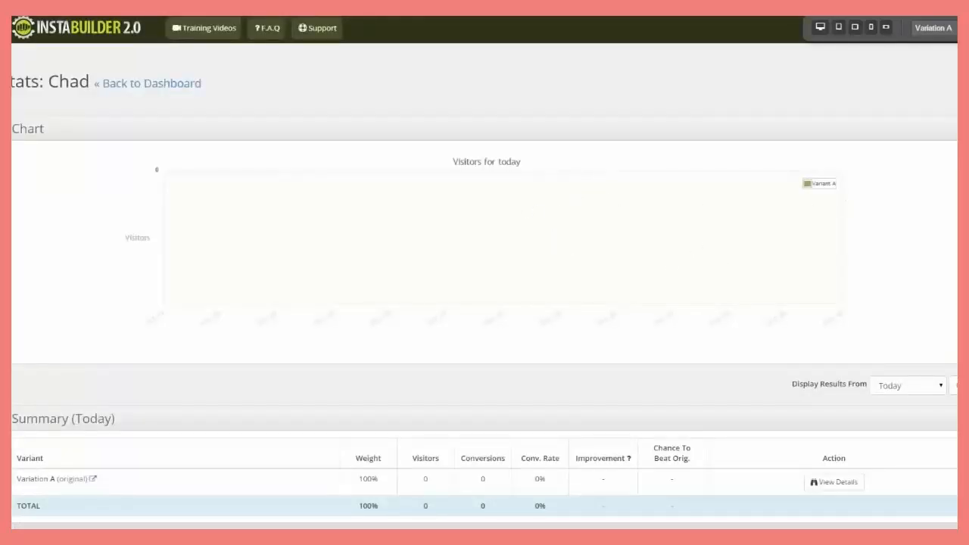
scroll(485, 272, "down", 2)
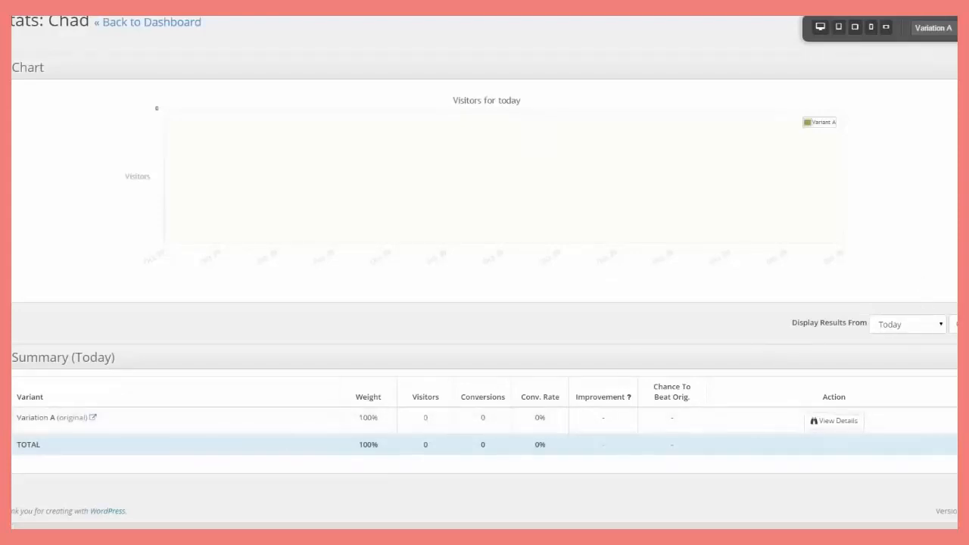
scroll(484, 273, "up", 2)
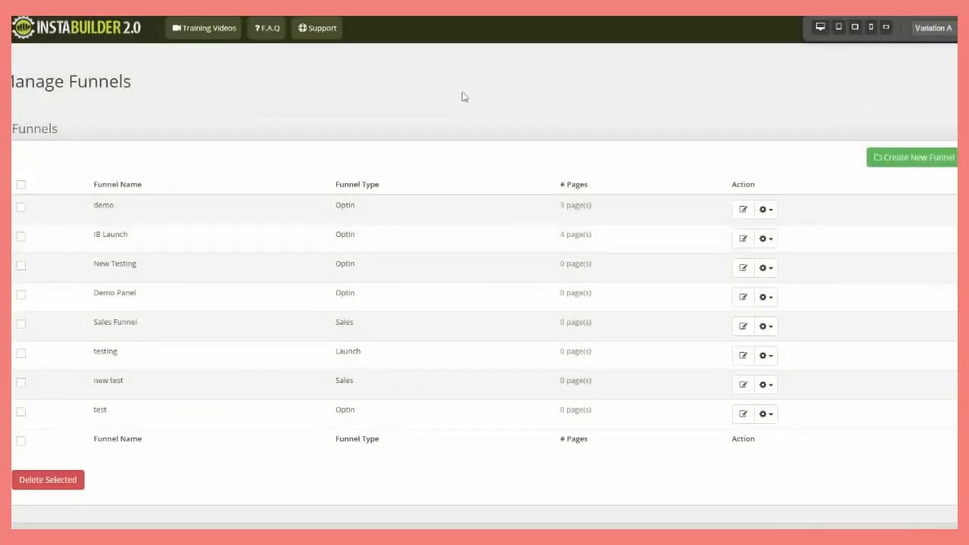
Start a new funnel in Manage Funnels and enter the owner's first name followed by "funnel" as its name.
left_click(919, 159)
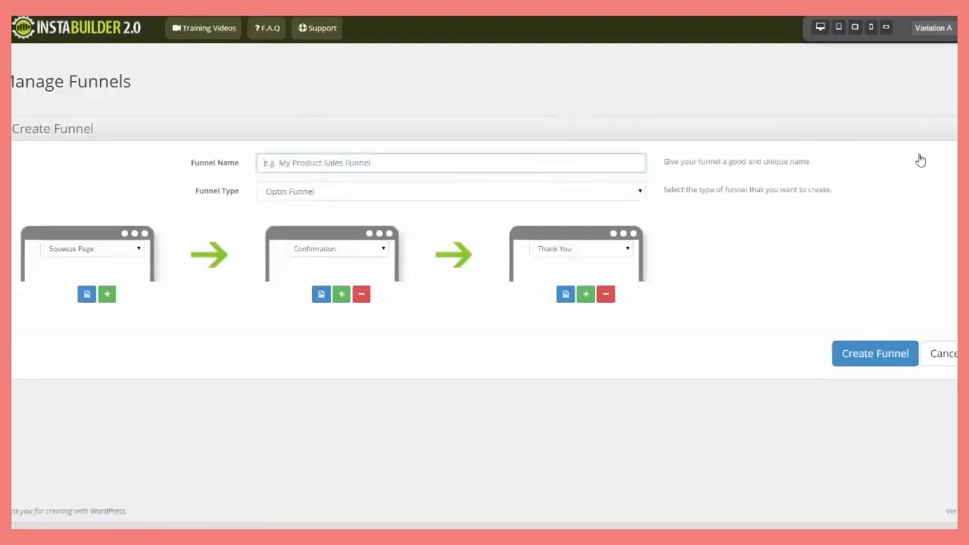
left_click(353, 171)
type("chads funnel")
left_click(114, 182)
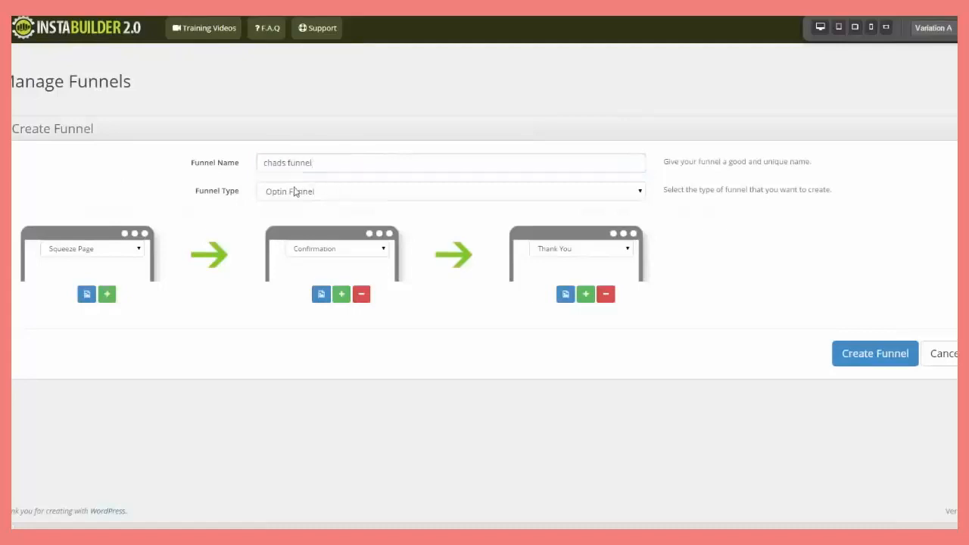
Try the Webinar Funnel type to see its page sequence, and set the type back to Optin Funnel.
left_click(640, 193)
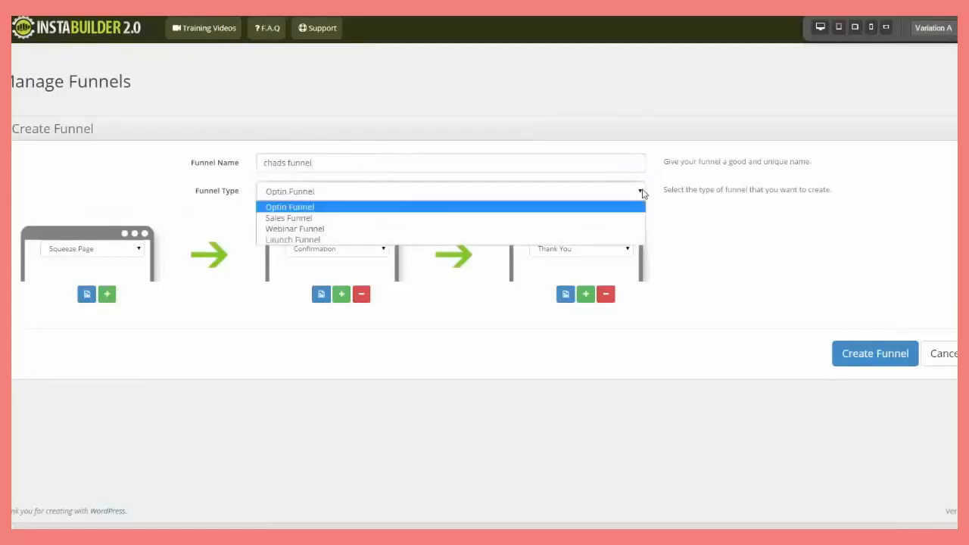
left_click(359, 229)
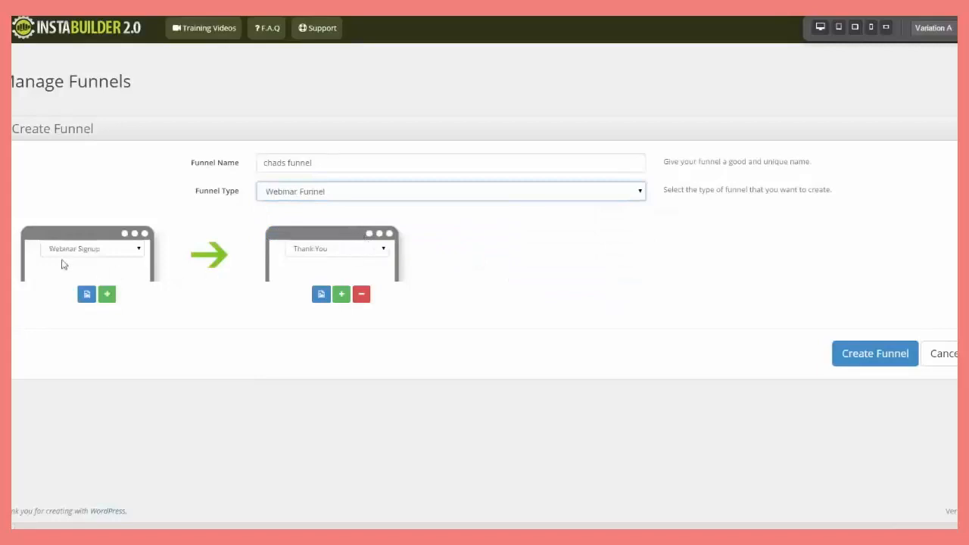
left_click(642, 193)
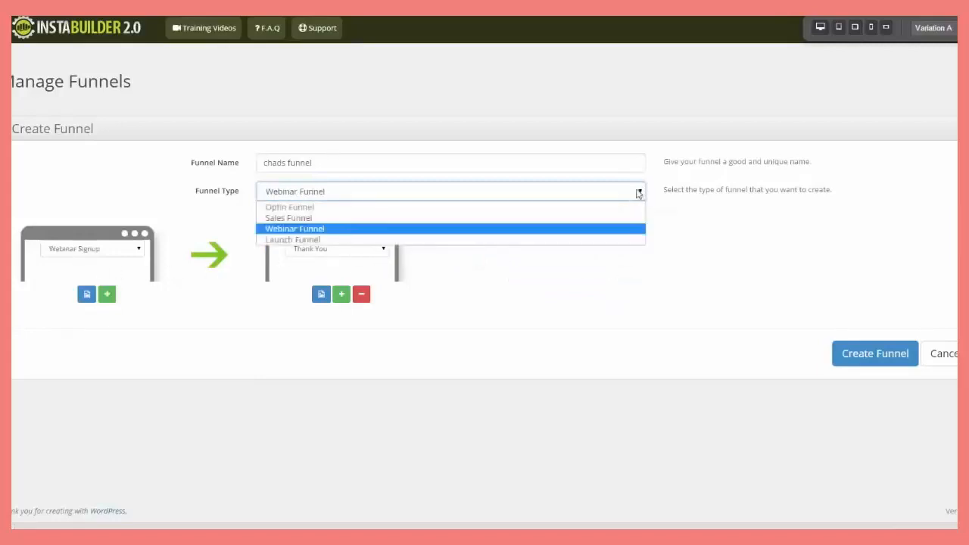
left_click(624, 208)
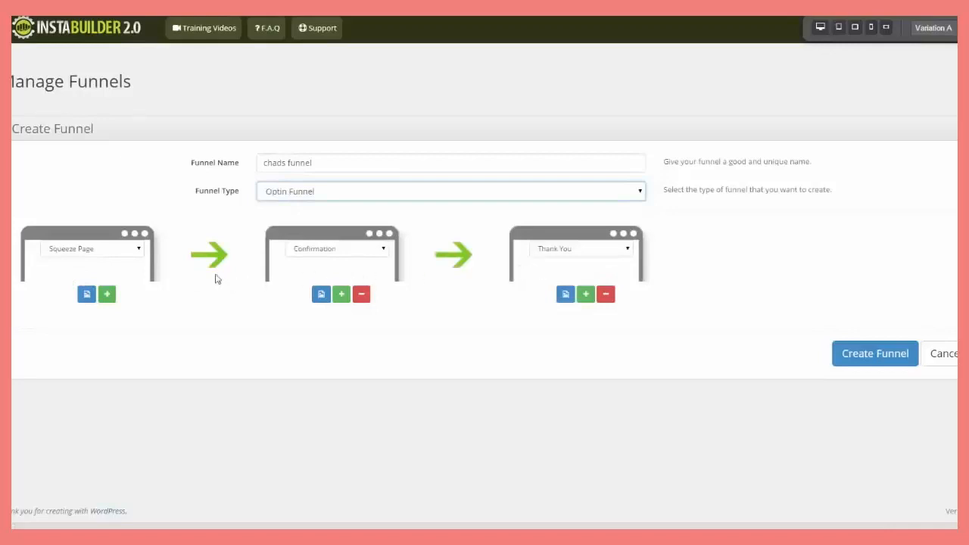
View the templates offered for the funnel's squeeze page and confirmation page without choosing any.
left_click(86, 295)
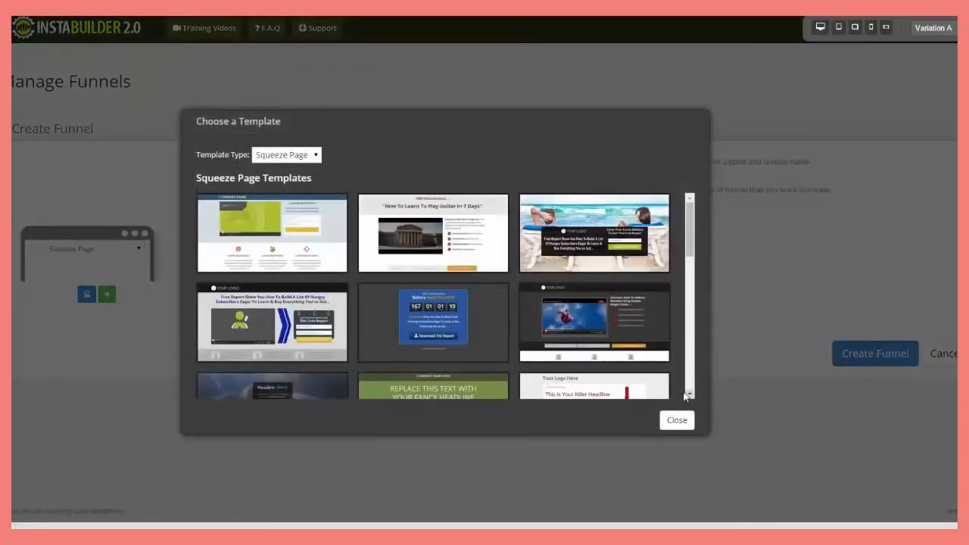
left_click(677, 420)
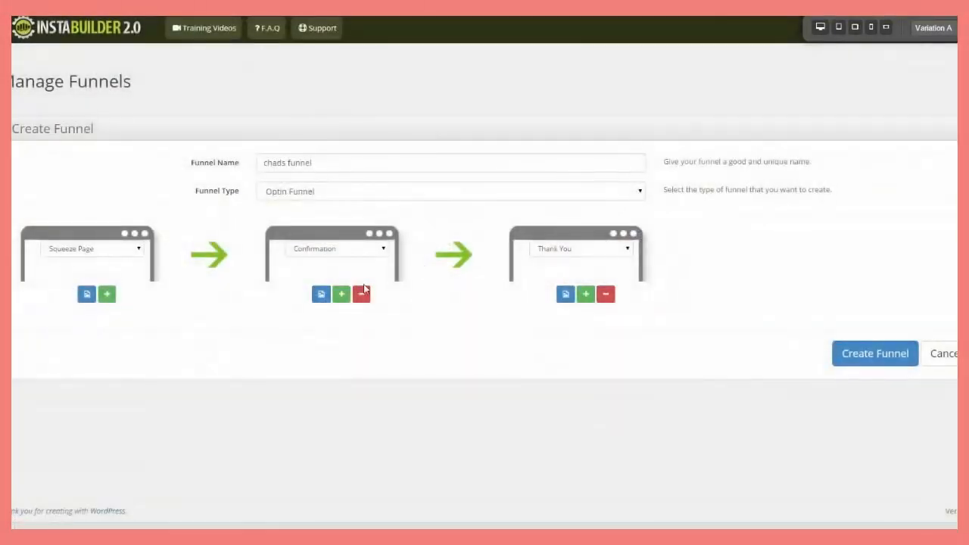
left_click(321, 294)
left_click(677, 422)
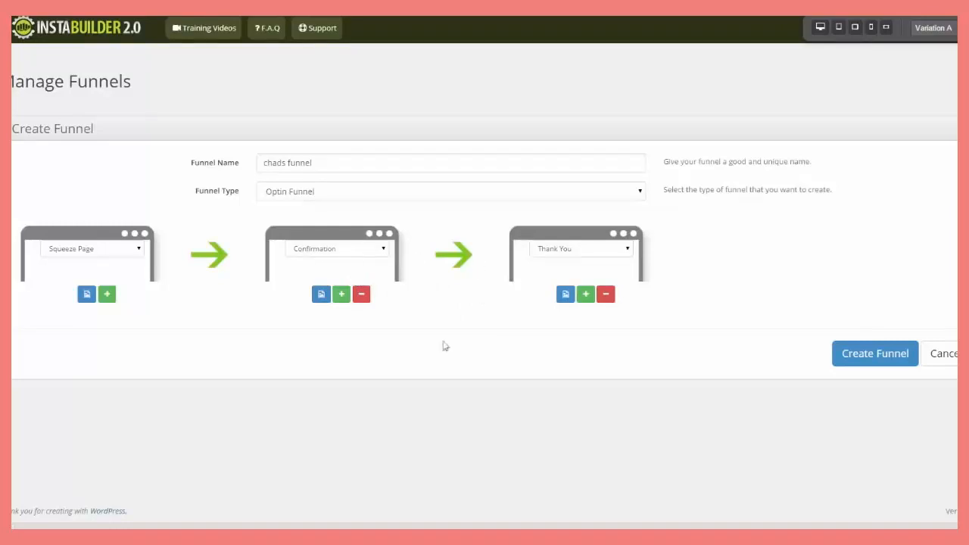
Add a fourth page to the funnel, and set the third page to Upsell Page and the fourth to Launch Video.
left_click(587, 295)
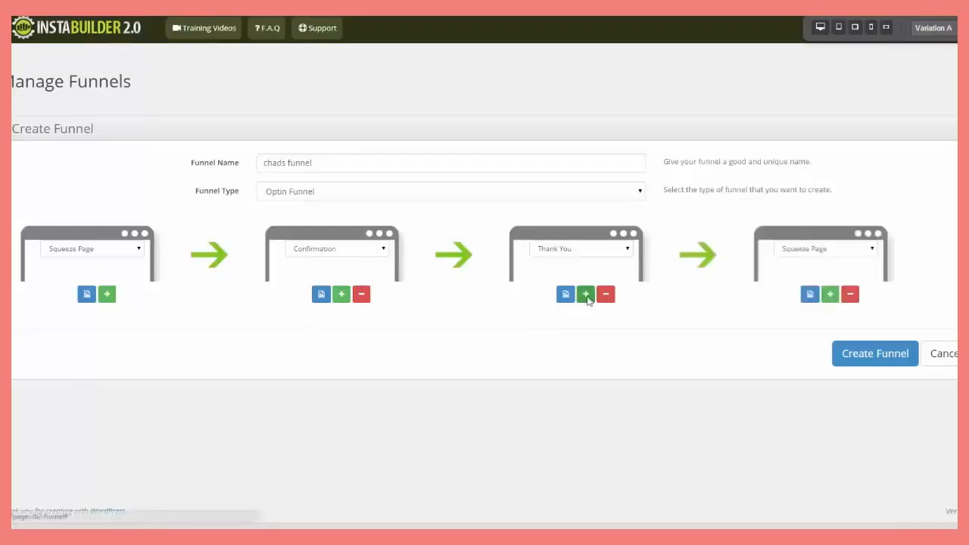
left_click(872, 250)
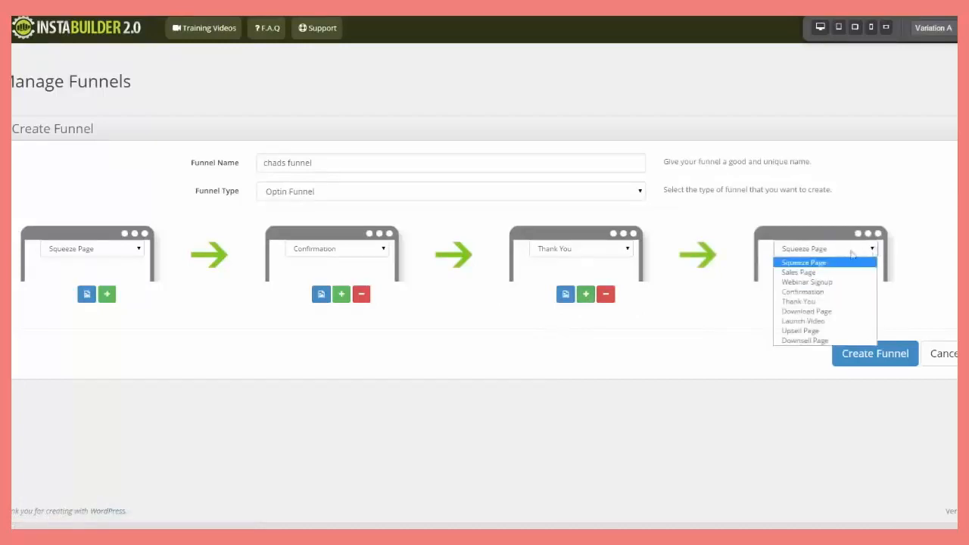
left_click(833, 273)
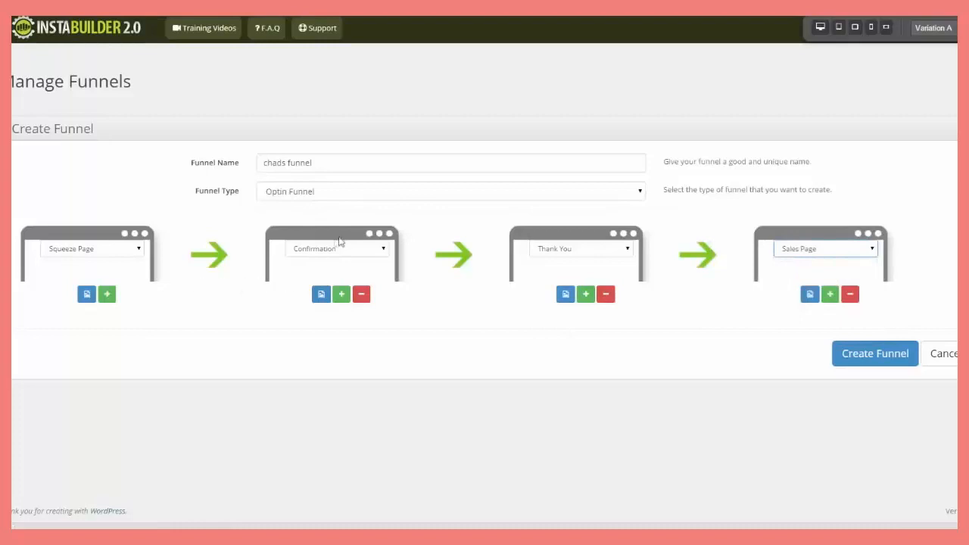
left_click(627, 249)
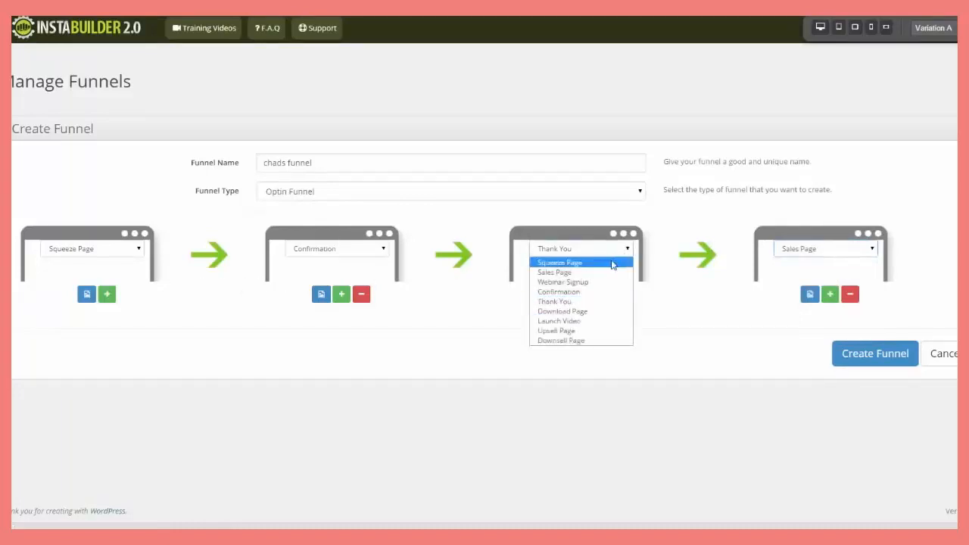
left_click(586, 331)
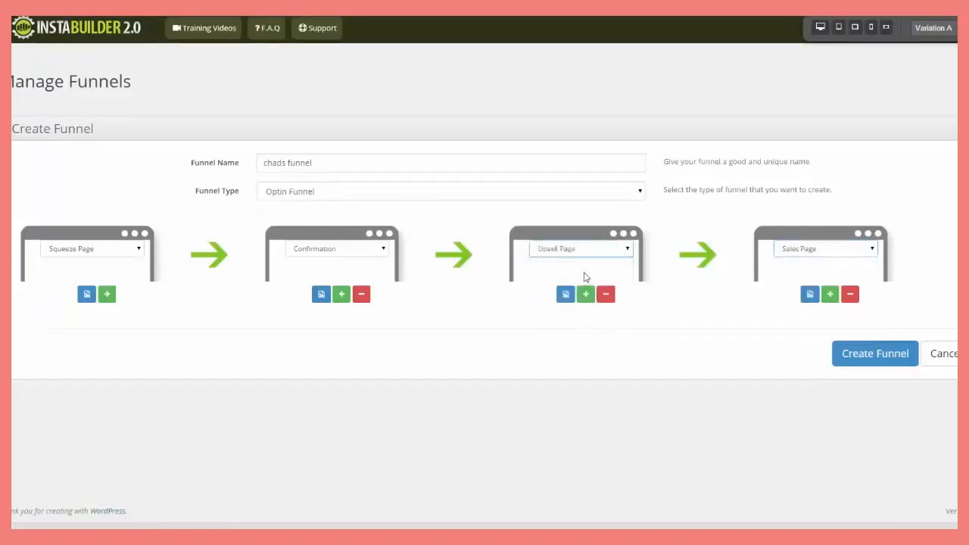
left_click(863, 252)
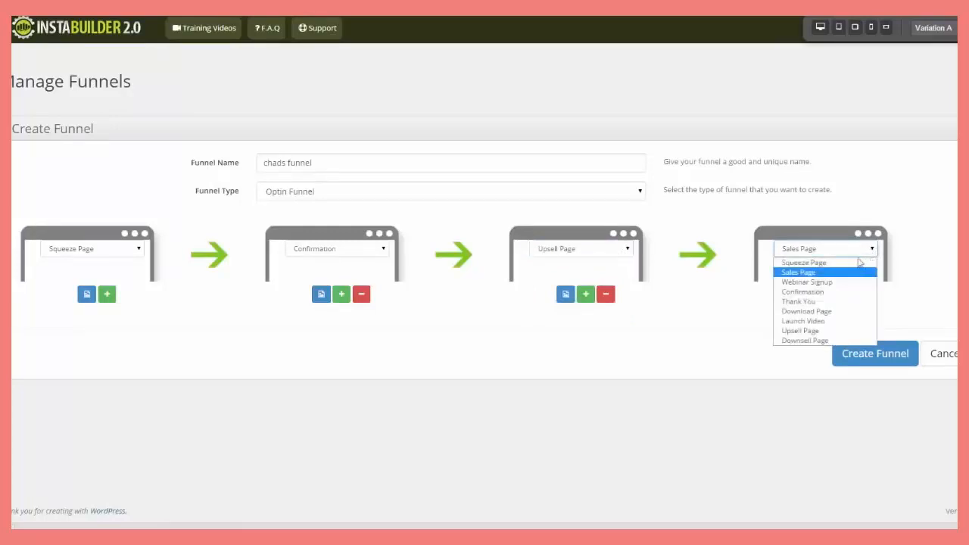
left_click(836, 321)
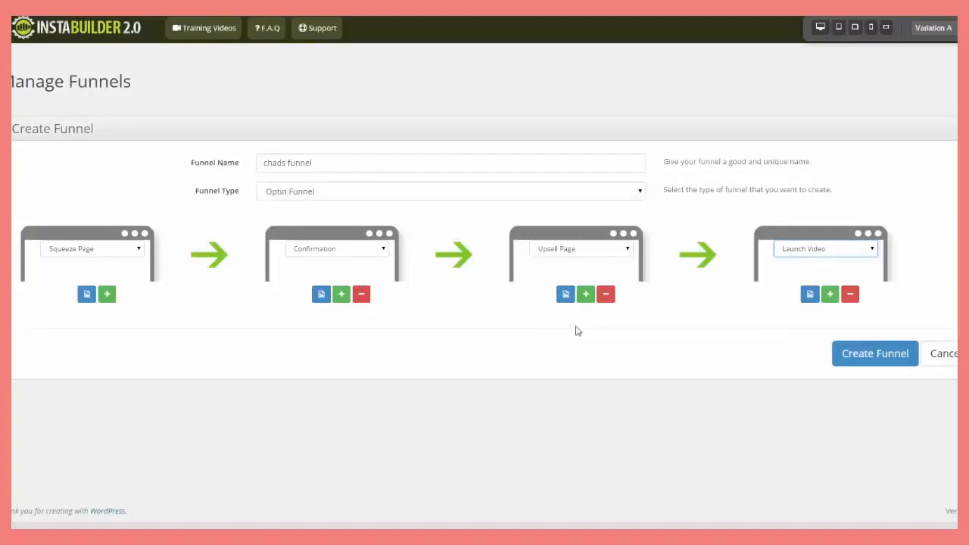
Browse the Sales Page templates for the upsell page without choosing one, and create the funnel.
left_click(566, 295)
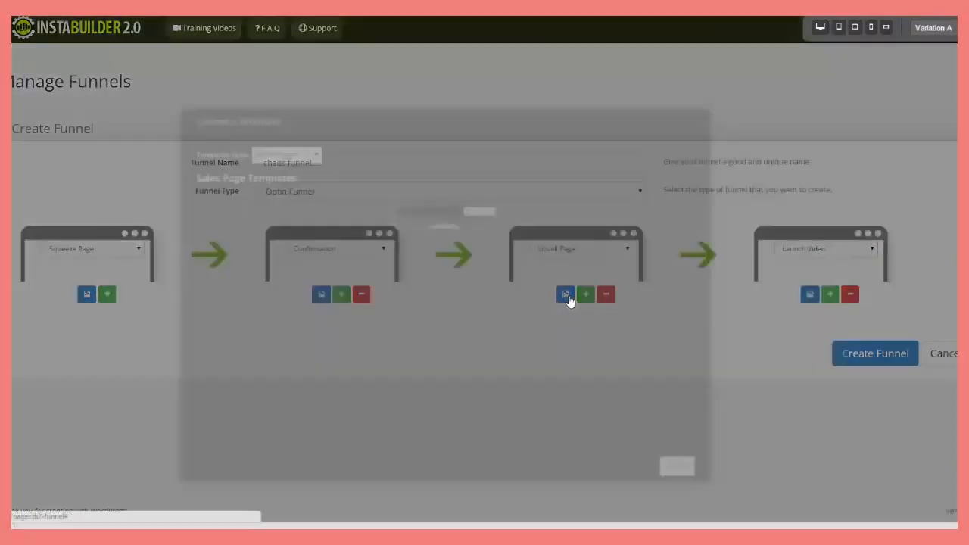
left_click_drag(689, 262, 676, 306)
scroll(676, 309, "down", 3)
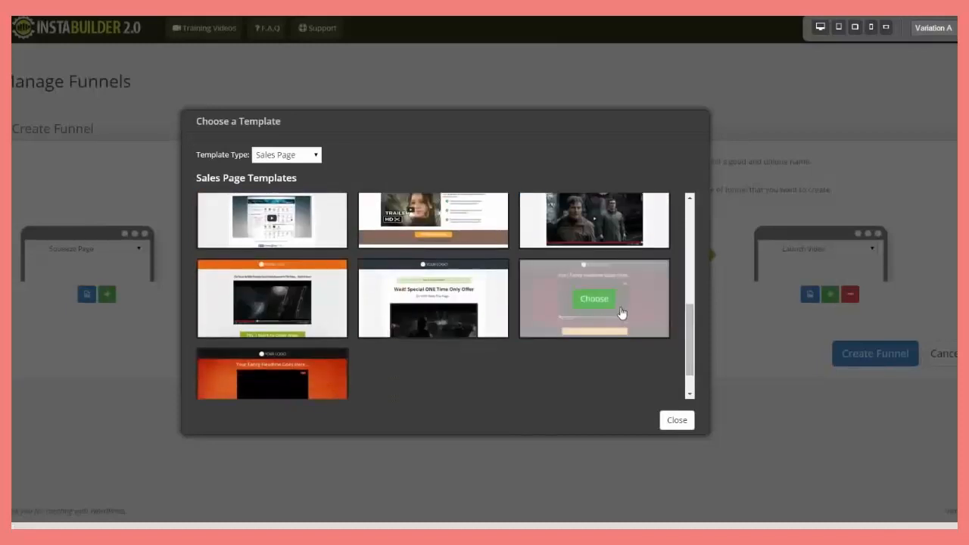
left_click(677, 420)
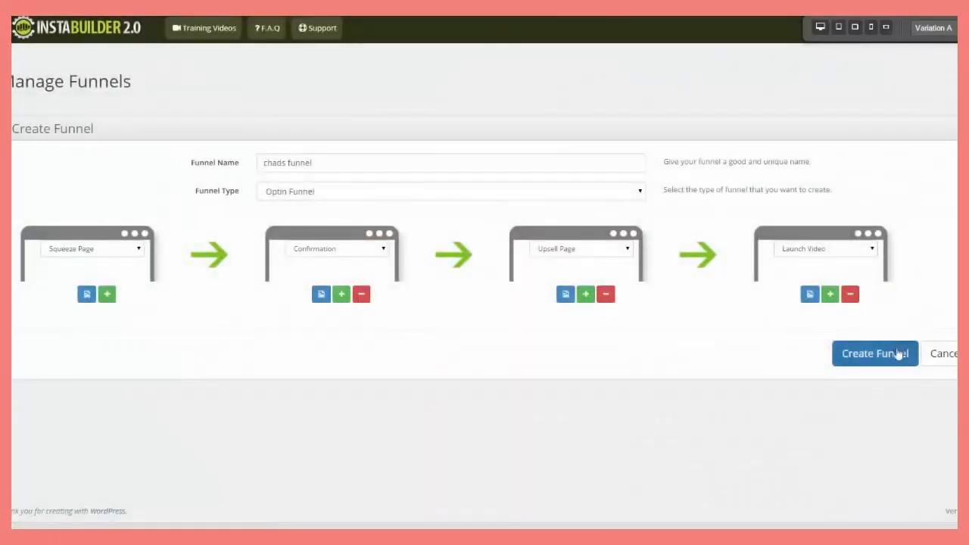
left_click(883, 359)
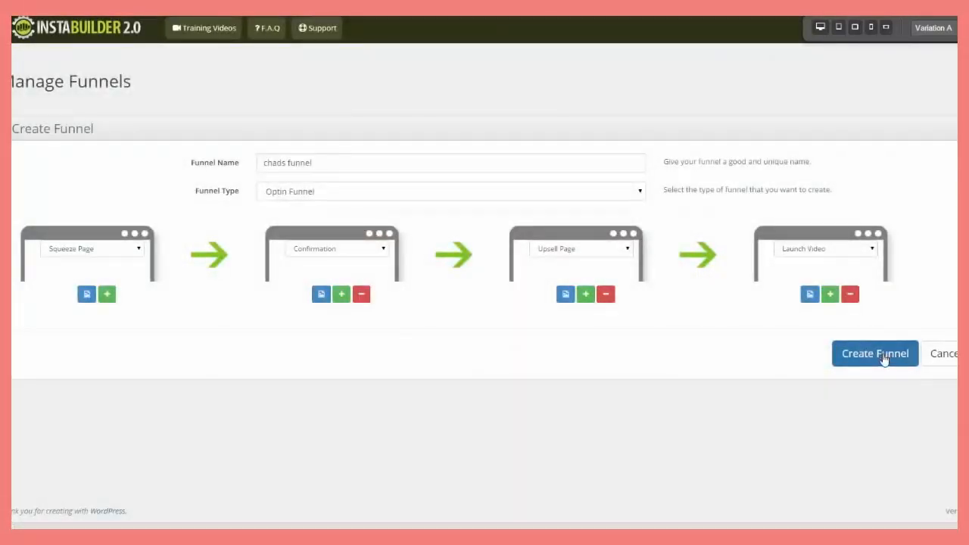